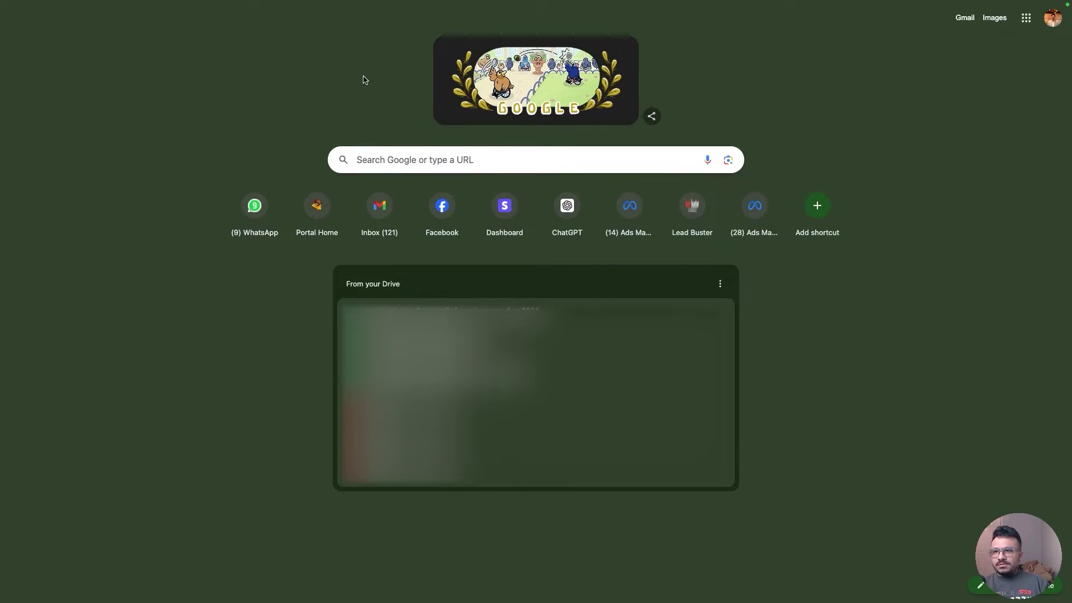
# Go to business.facebook.com and open the settings of the first business portfolio in the account list.
pyautogui.press('super+l')
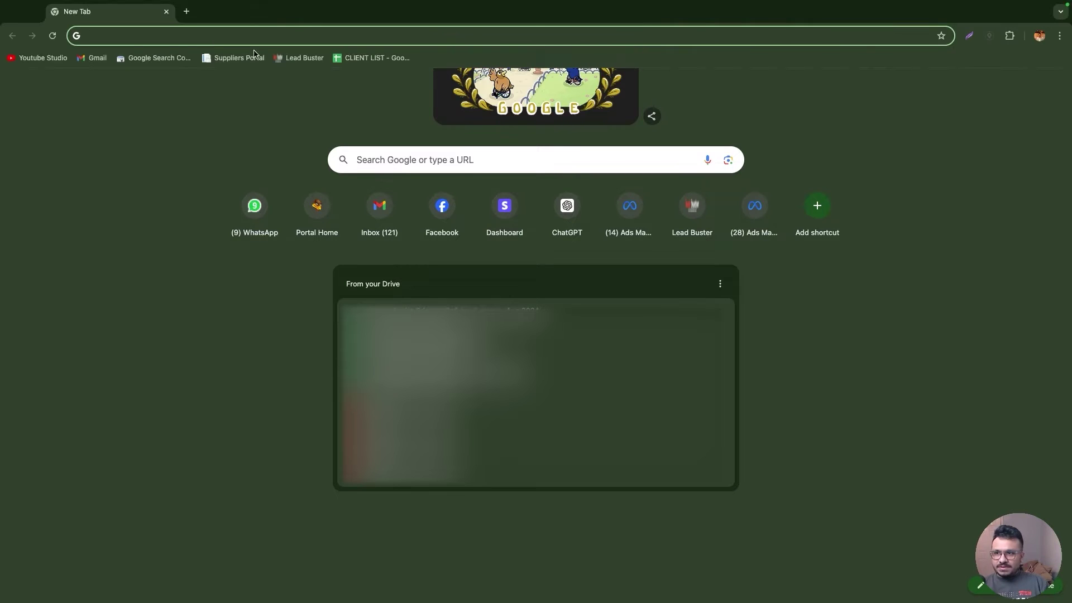
pyautogui.write('busin')
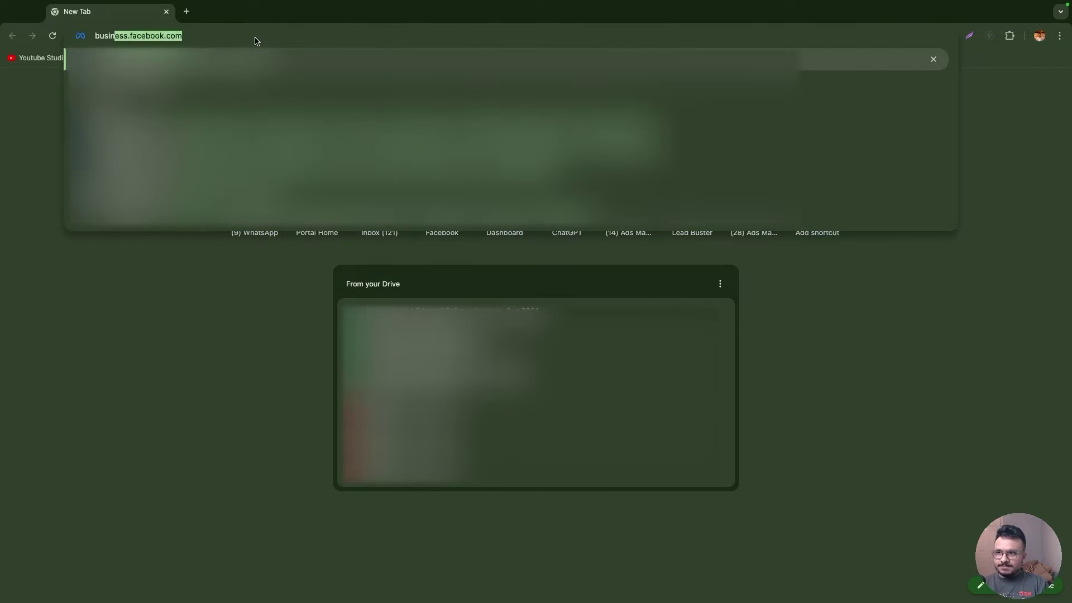
pyautogui.press('Escape')
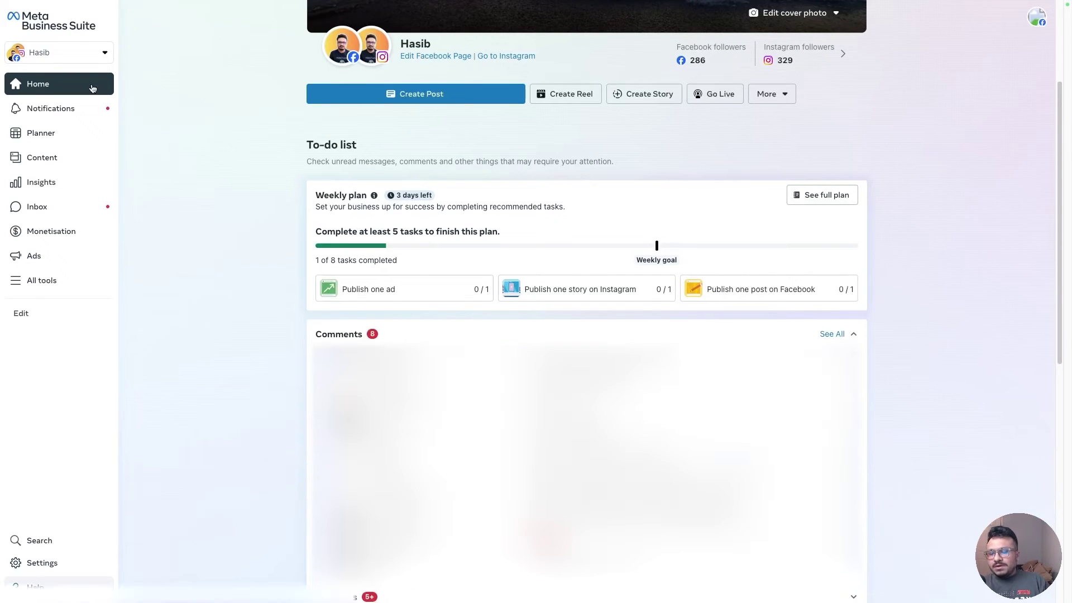
pyautogui.click(85, 53)
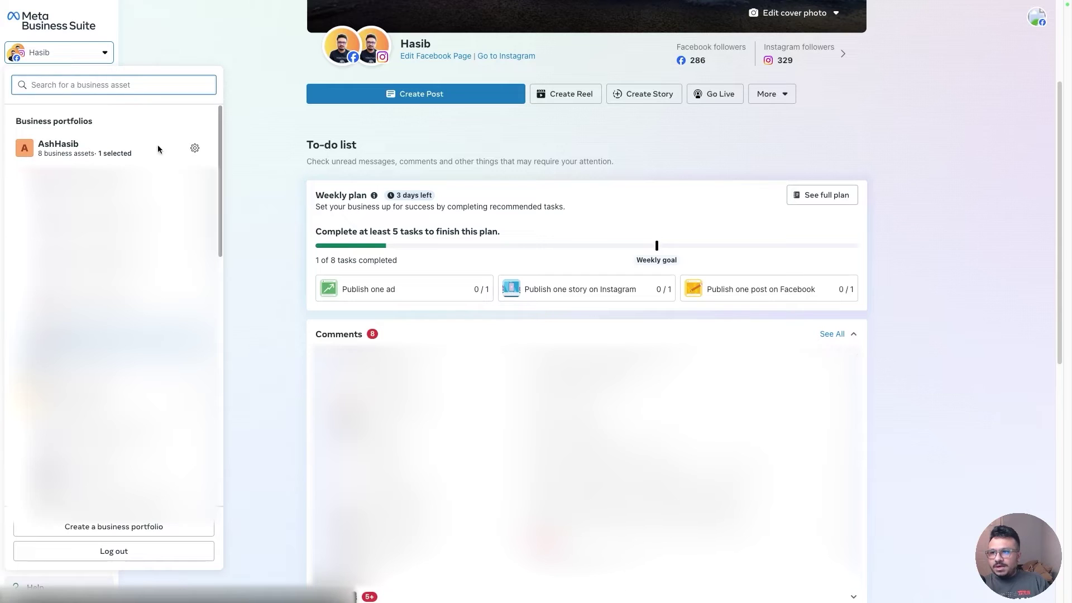
pyautogui.click(195, 150)
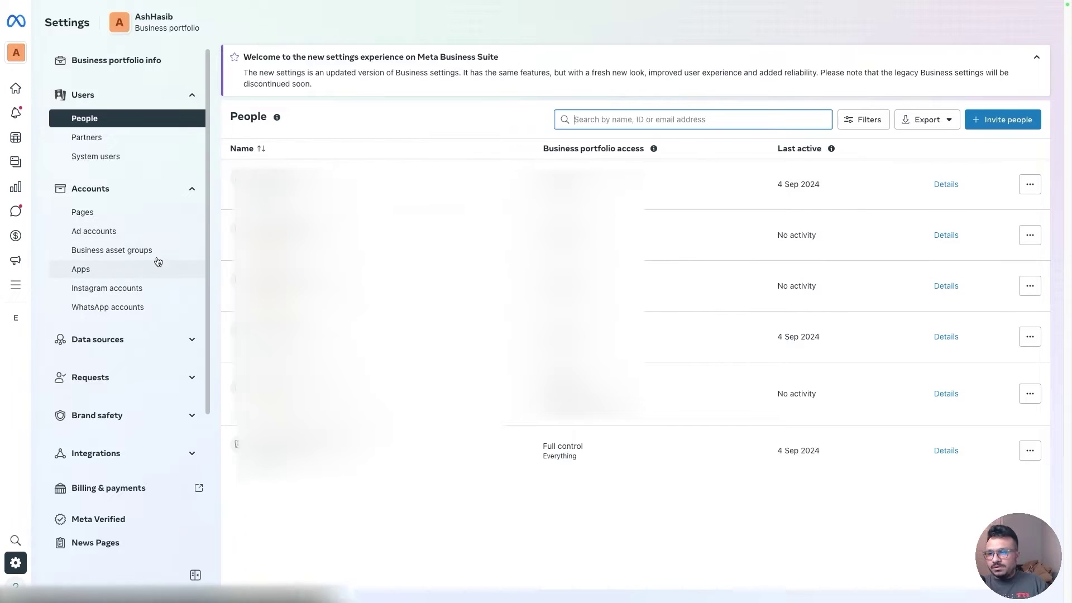
# Create a new dataset named "CAPI WORDPRESS" among the portfolio's data sources and refresh the dataset list.
pyautogui.click(106, 350)
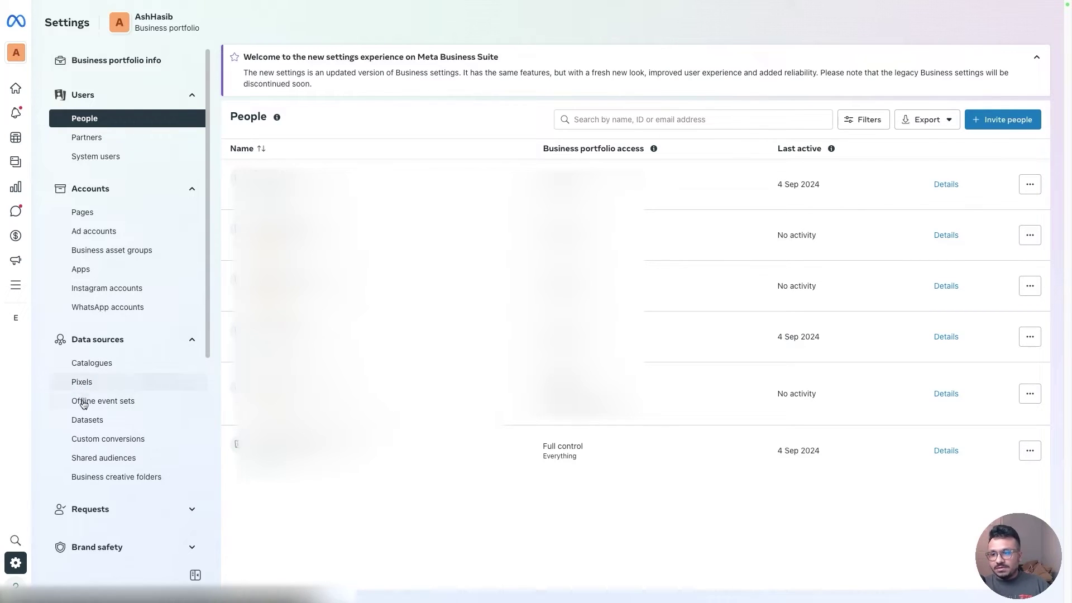
pyautogui.click(87, 429)
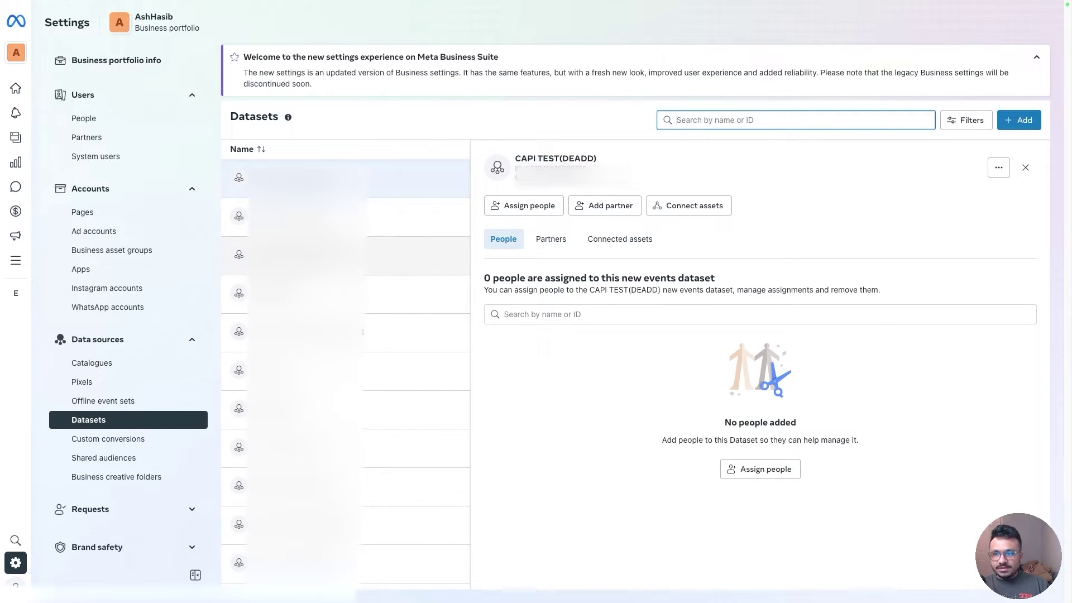
pyautogui.click(1017, 121)
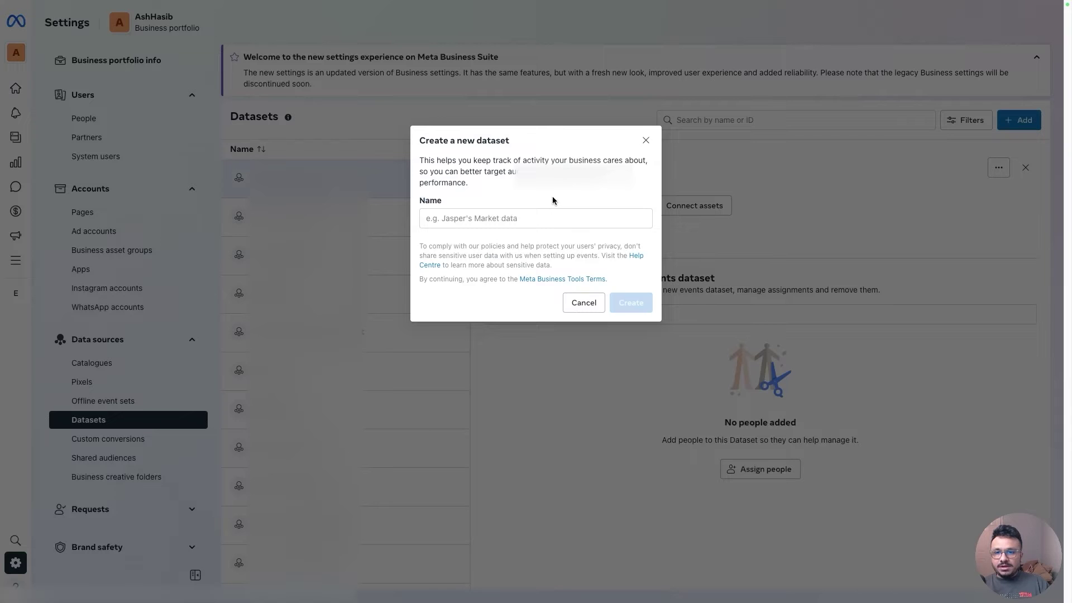
pyautogui.click(547, 217)
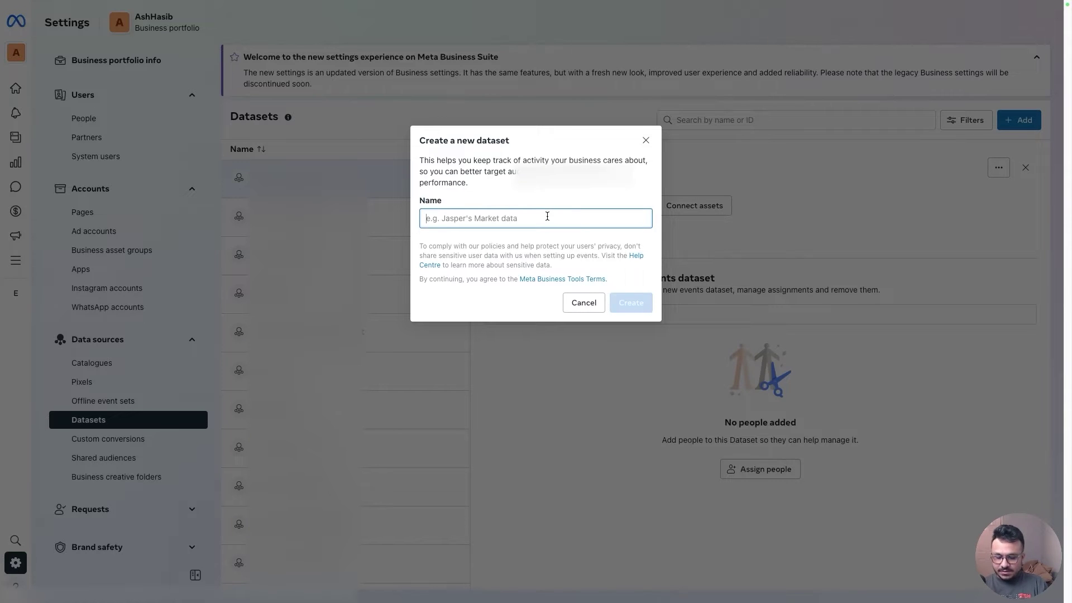
pyautogui.write('CAPI WORDPRES')
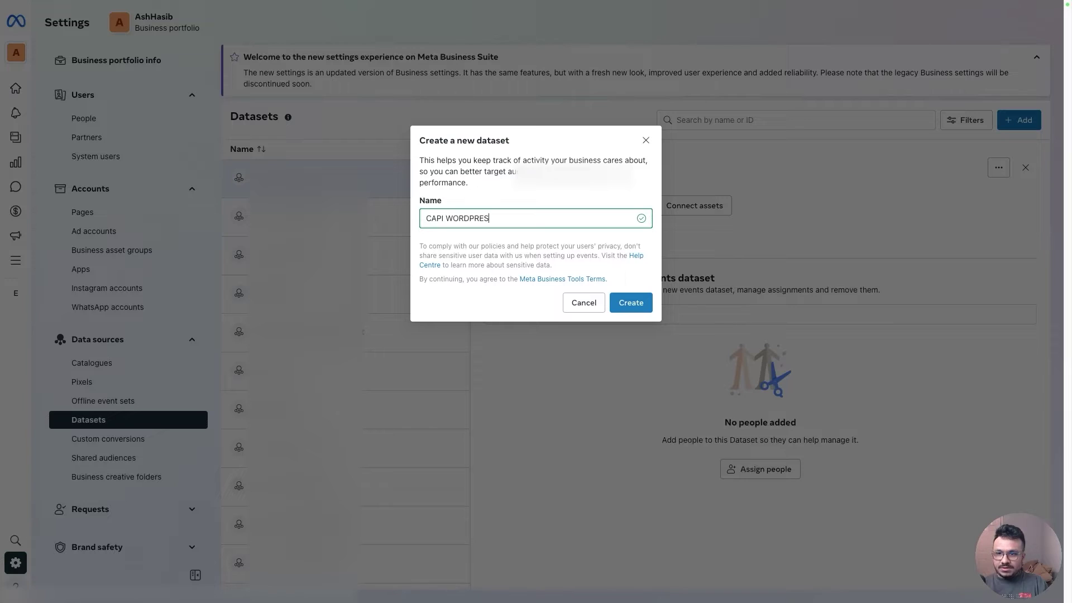
pyautogui.click(648, 304)
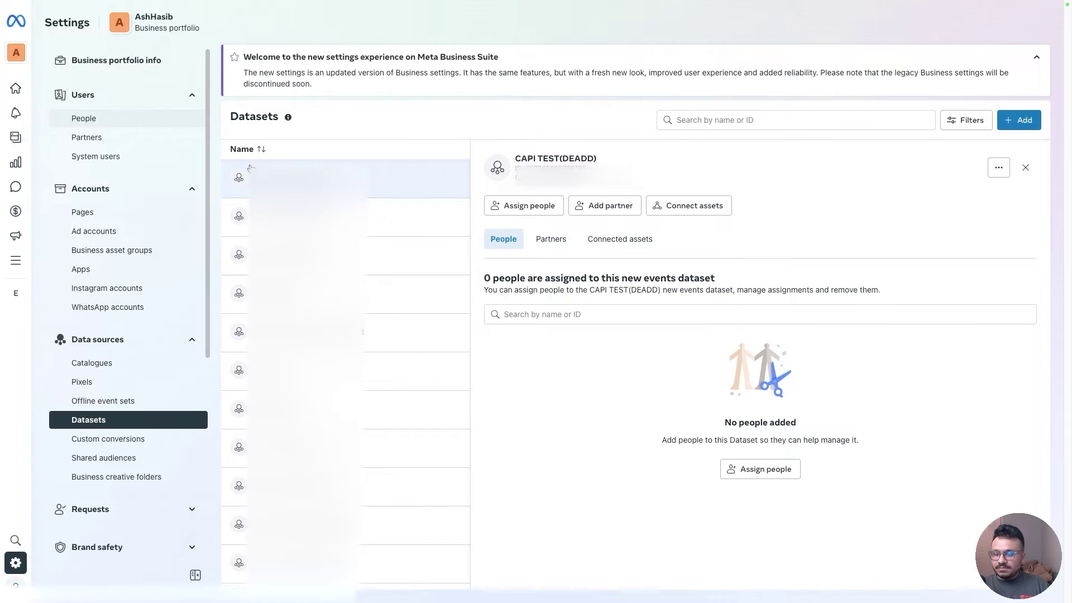
pyautogui.press('F5')
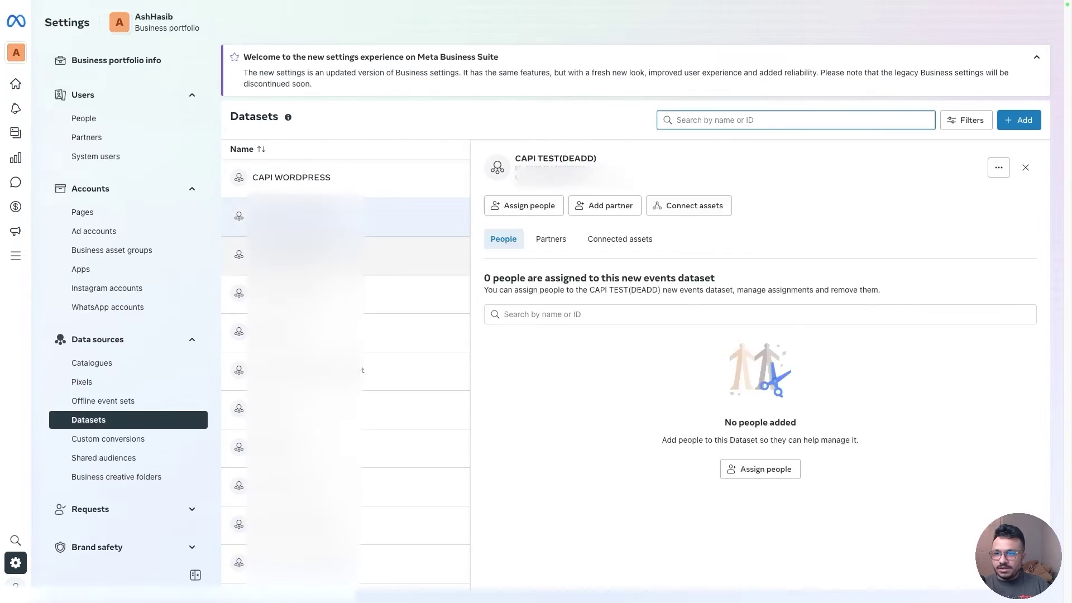
# Assign the account owner's two user entries to the CAPI WORDPRESS dataset with full control (Manage events dataset).
pyautogui.click(310, 177)
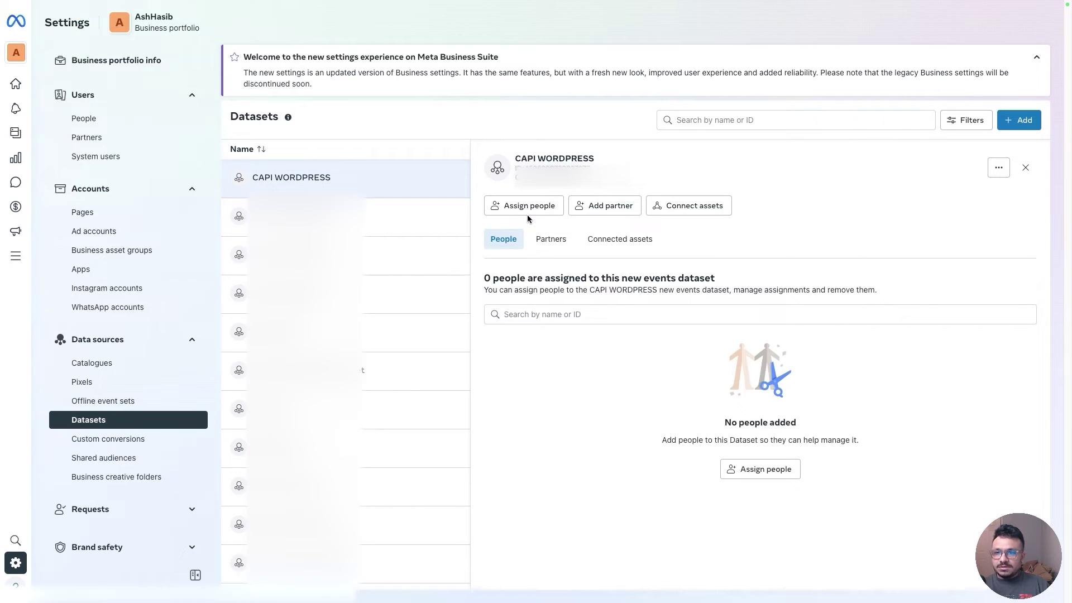
pyautogui.click(528, 216)
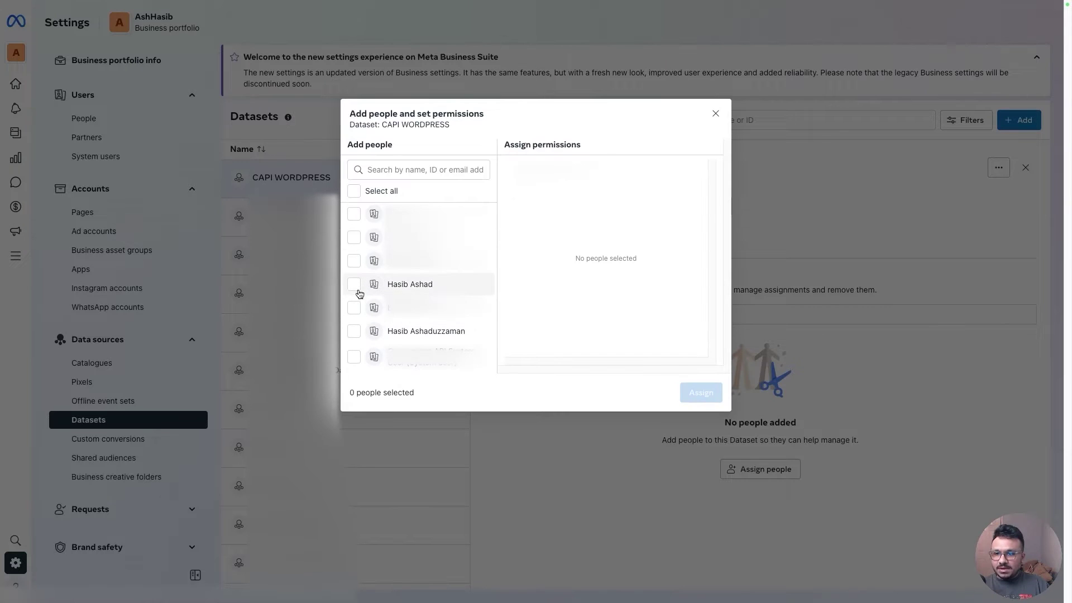
pyautogui.click(357, 287)
pyautogui.click(355, 332)
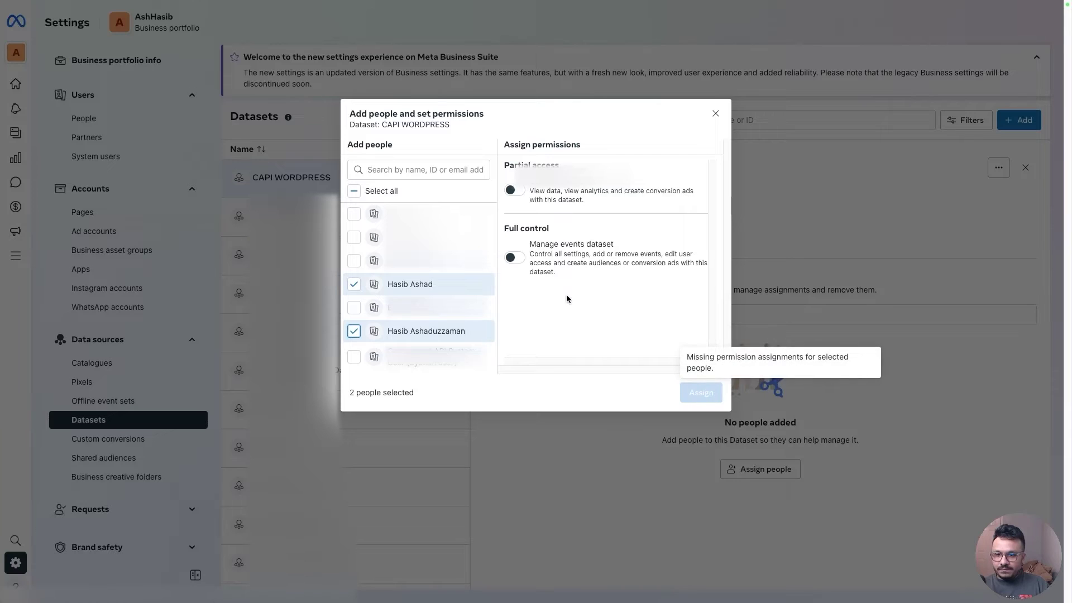
pyautogui.click(514, 257)
pyautogui.click(695, 392)
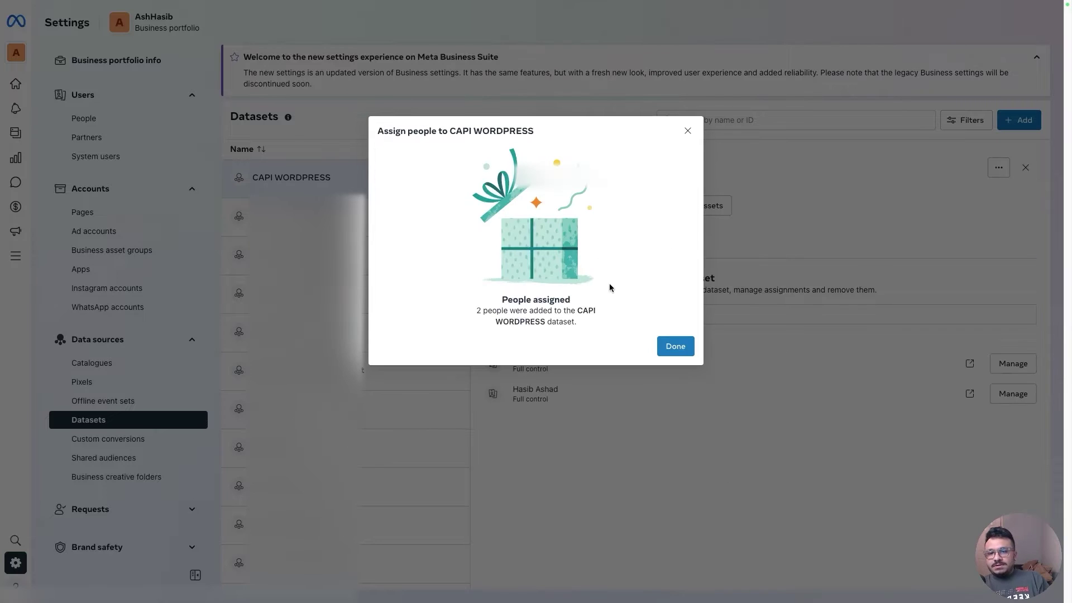
pyautogui.click(686, 134)
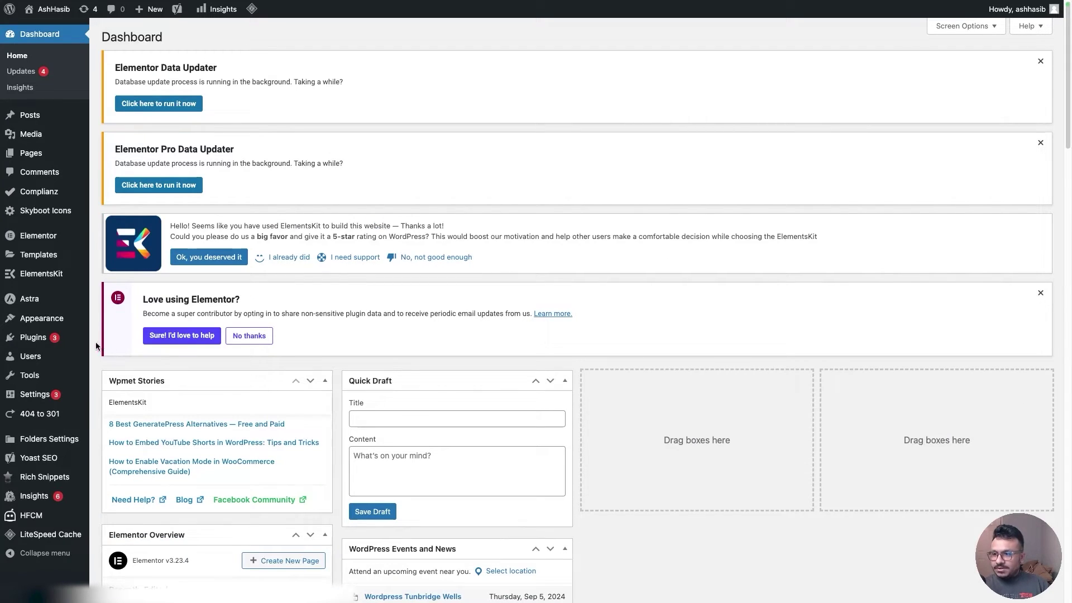
# In the WordPress admin, search new plugins for "meta pixel", then install and activate Meta pixel for WordPress.
pyautogui.moveTo(33, 337)
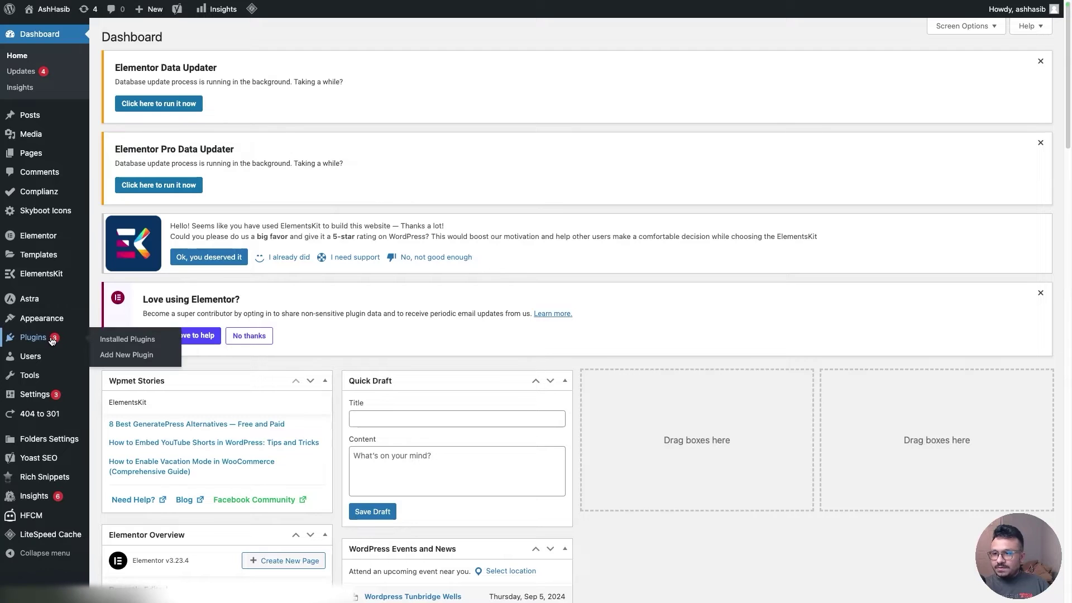
pyautogui.click(124, 356)
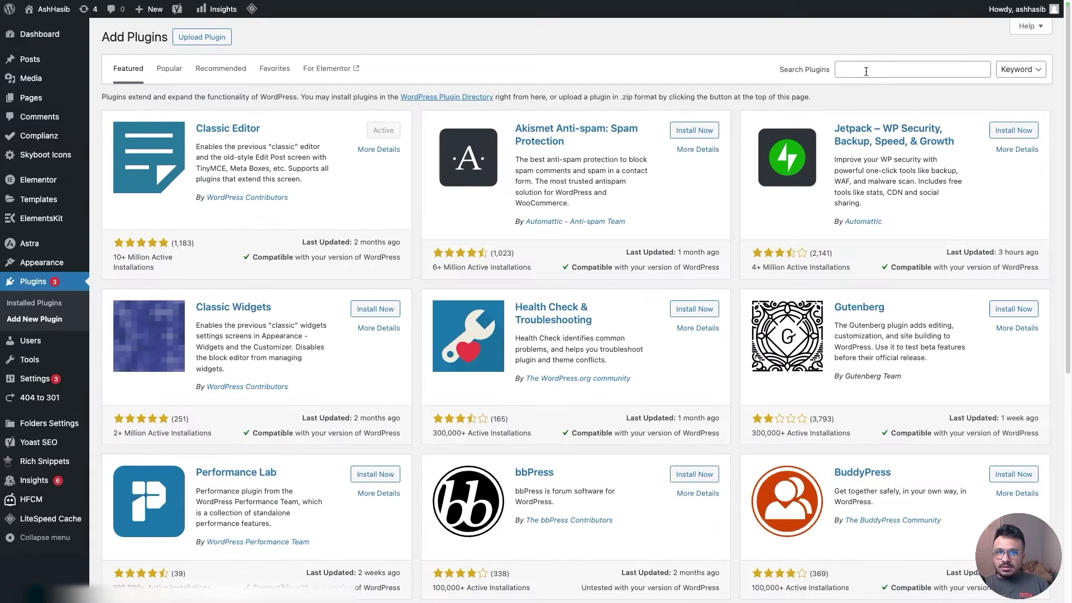
pyautogui.click(866, 71)
pyautogui.write('meta pixel')
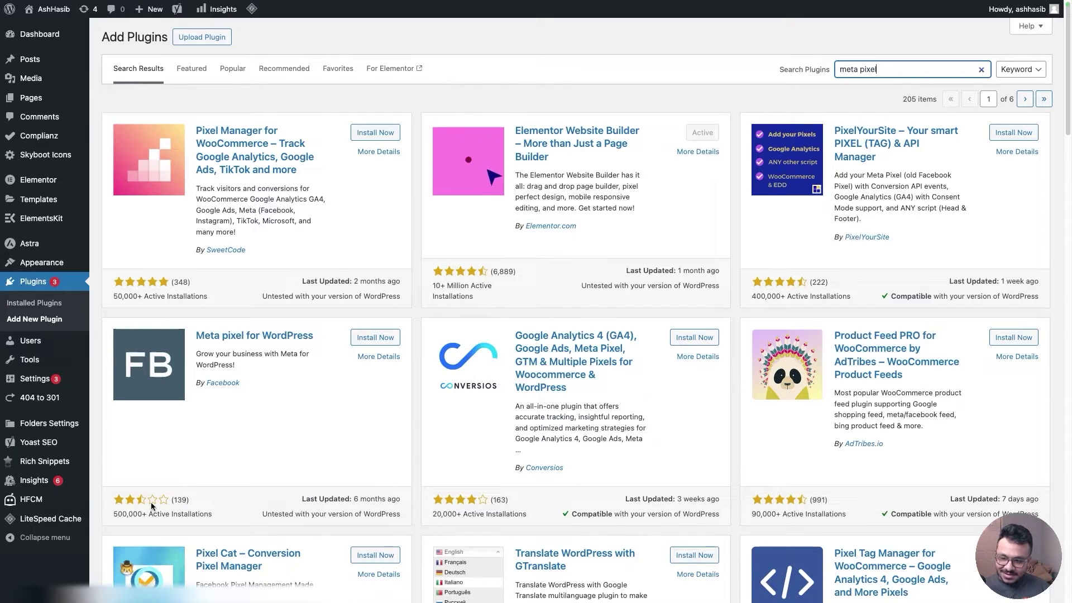
pyautogui.click(370, 338)
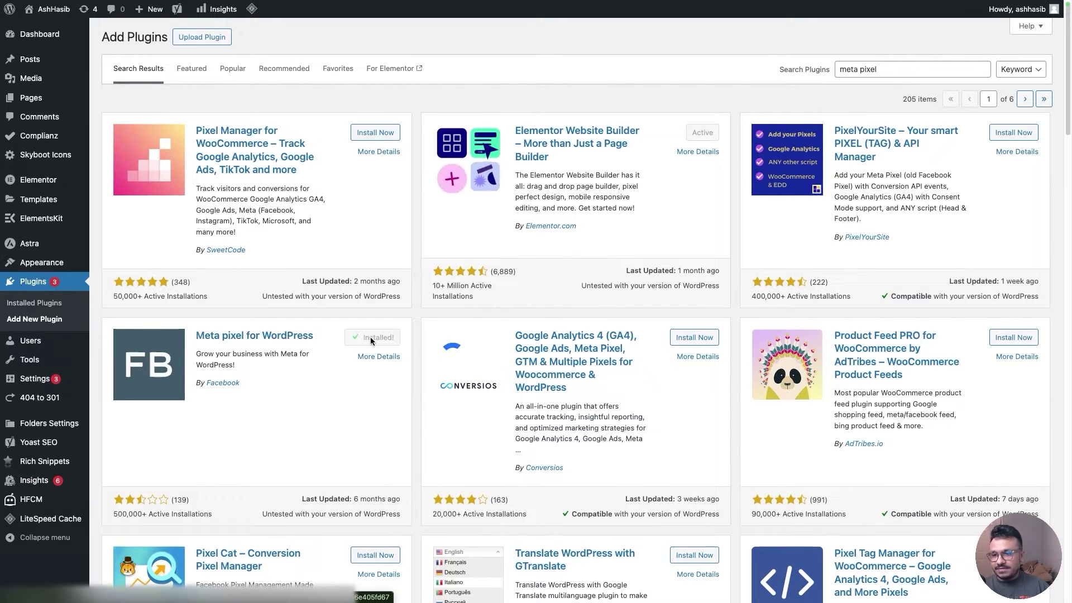
pyautogui.click(379, 338)
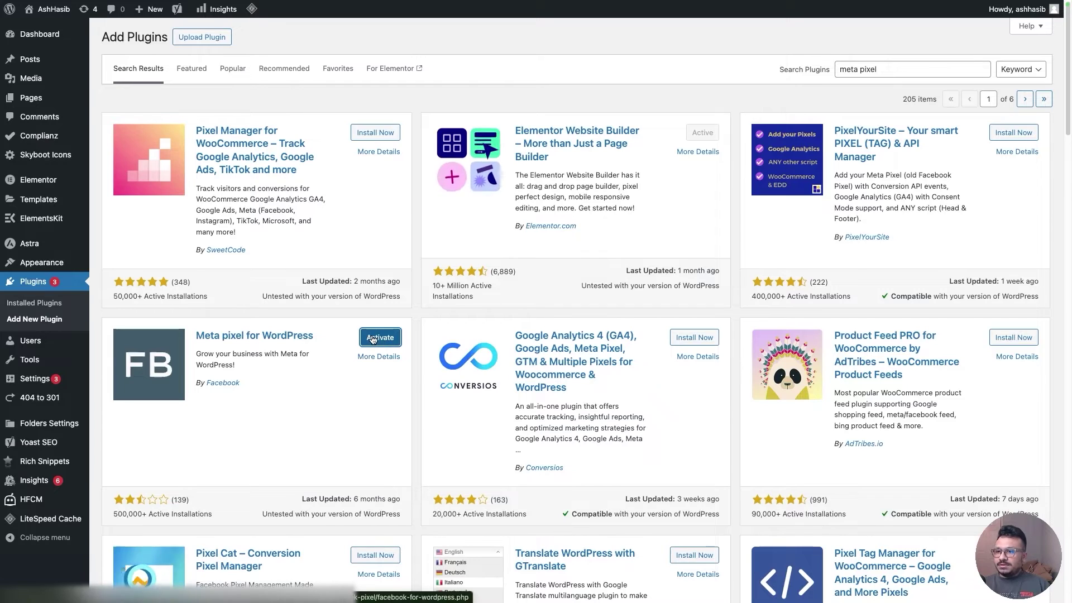
# Open the Meta pixel for WordPress settings and start connecting WordPress App to Facebook with the signed-in account.
pyautogui.scroll(-5, 657, 329)
pyautogui.scroll(-2, 383, 368)
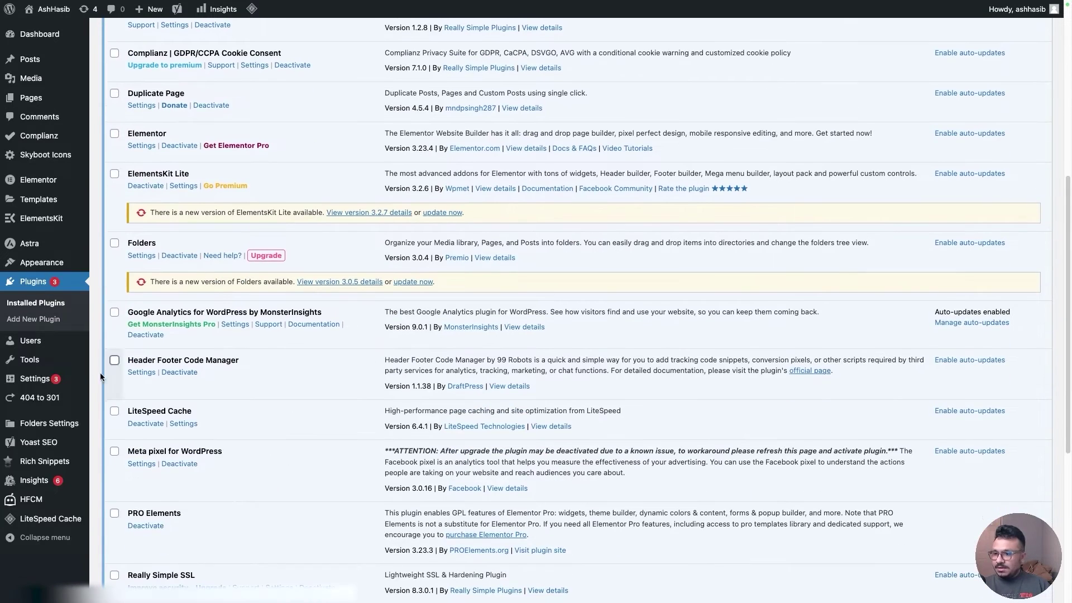
pyautogui.scroll(-6, 193, 369)
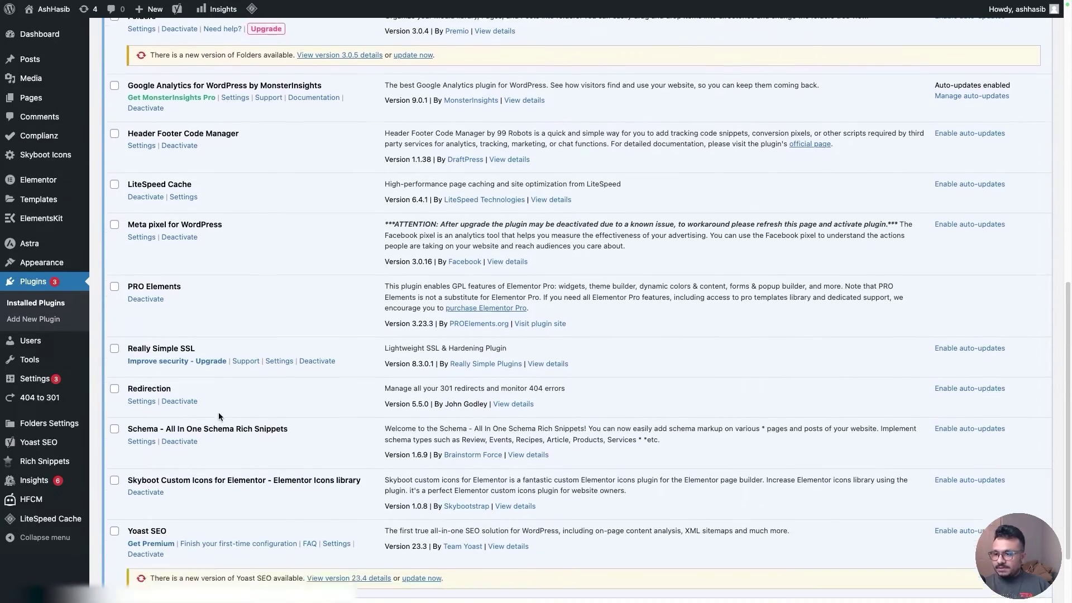
pyautogui.scroll(3, 198, 433)
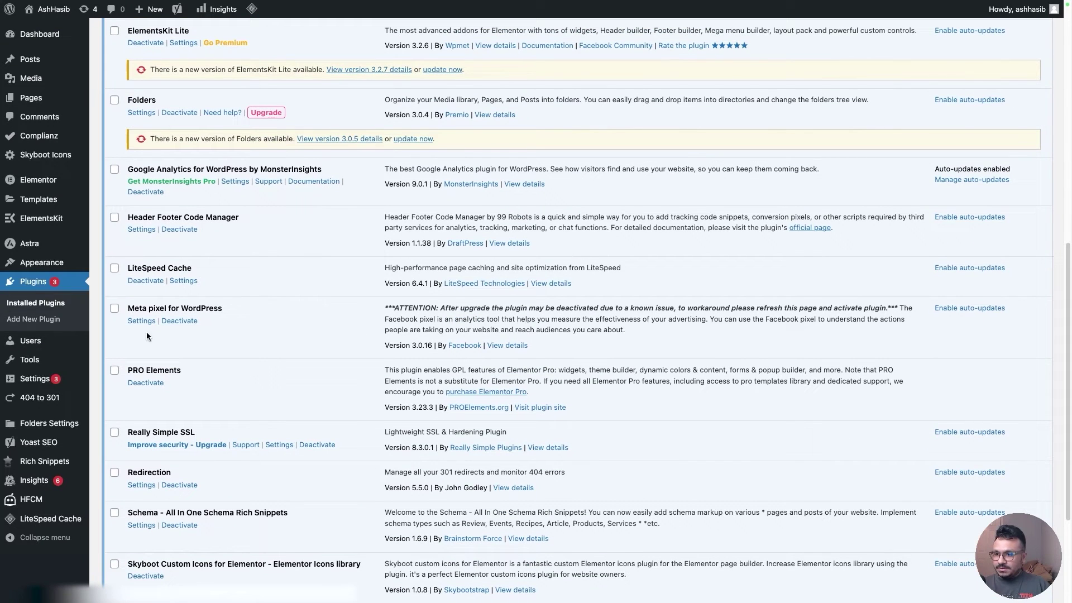
pyautogui.click(142, 321)
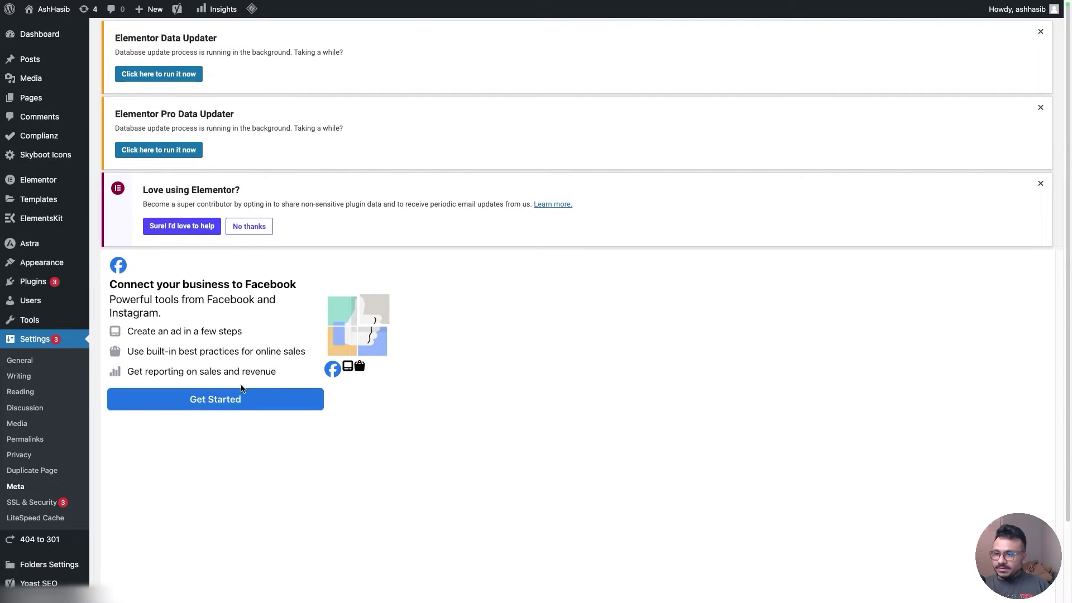
pyautogui.click(228, 401)
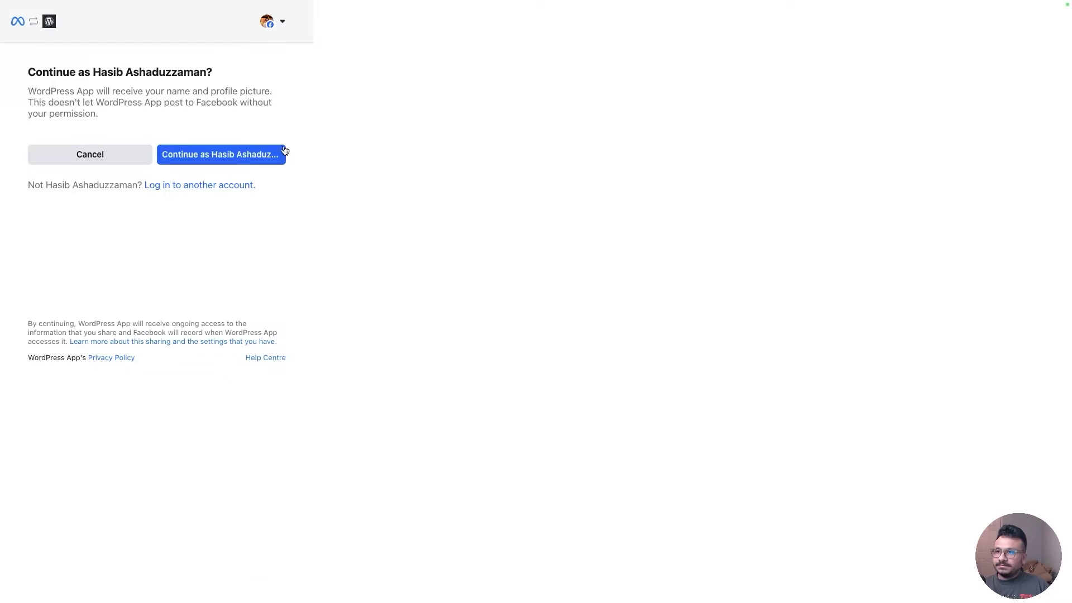
pyautogui.click(229, 155)
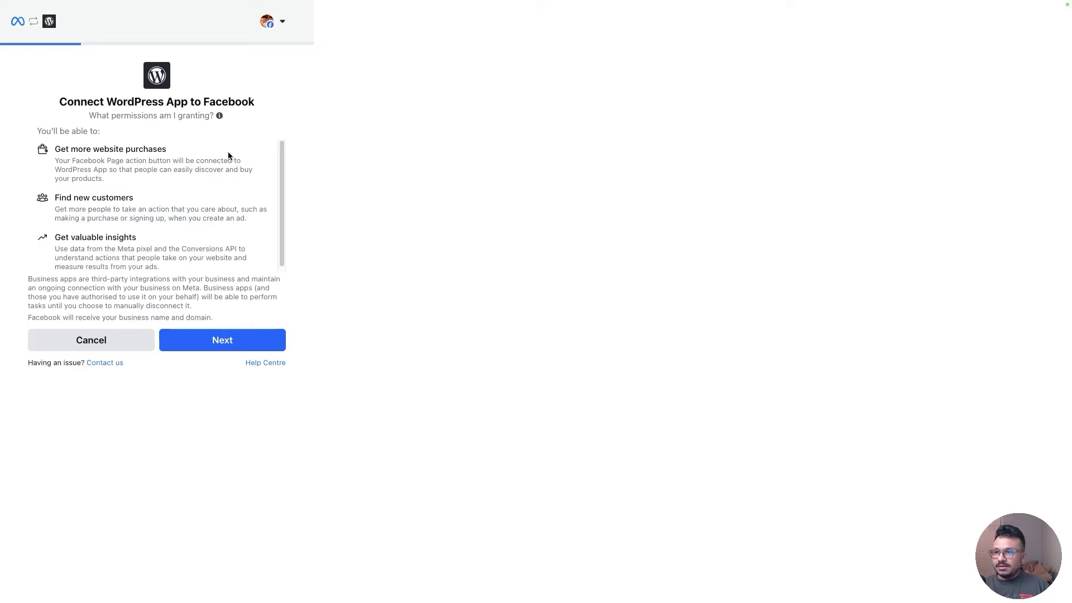
pyautogui.click(247, 335)
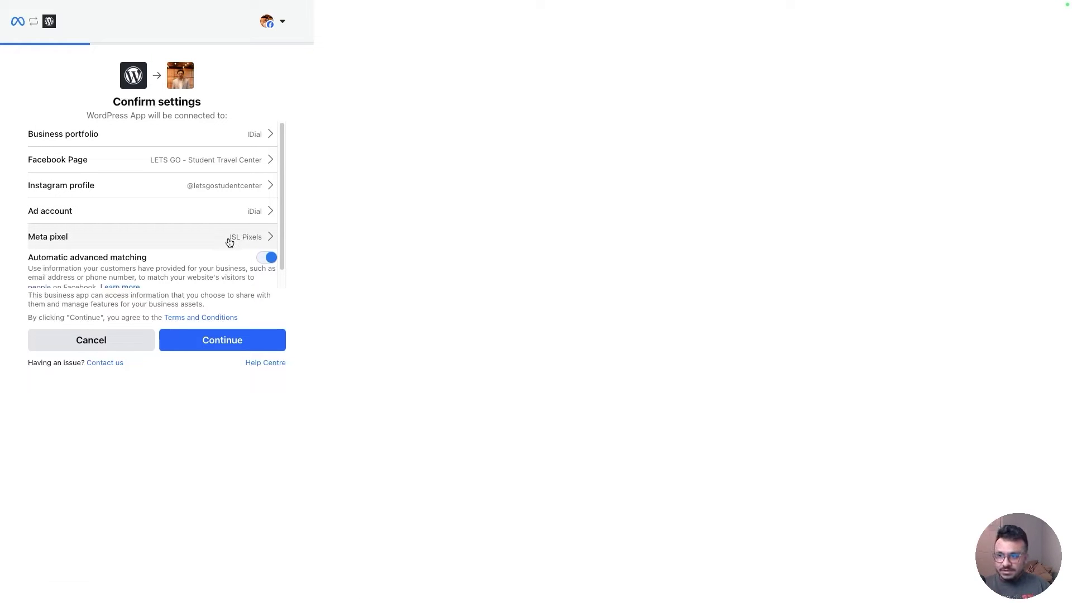
# Change the connection's business portfolio from IDial to the one that holds the CAPI WORDPRESS dataset.
pyautogui.click(239, 134)
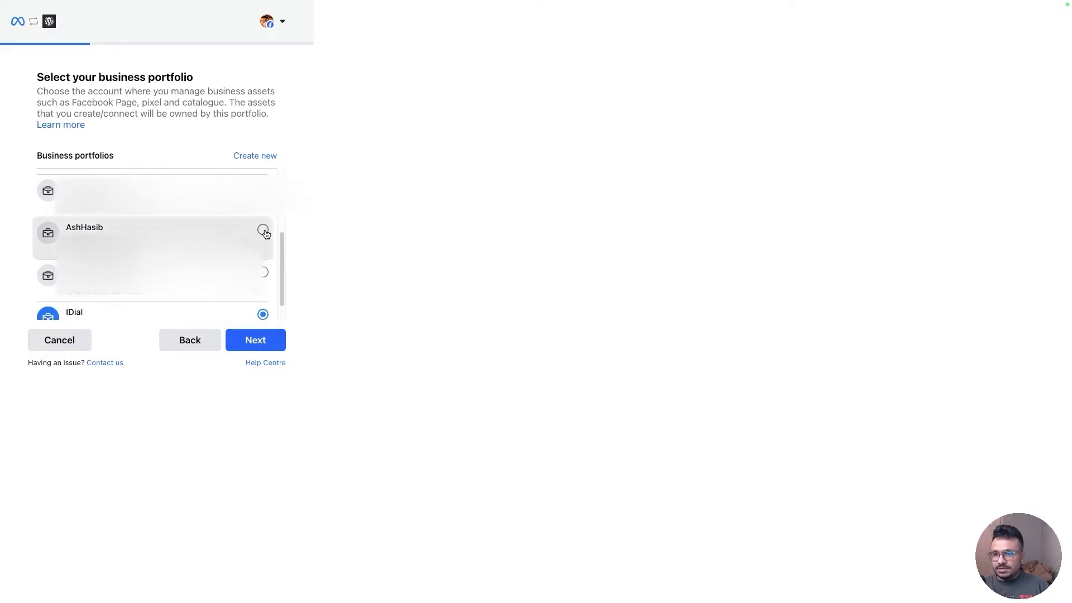
pyautogui.click(263, 232)
pyautogui.click(257, 340)
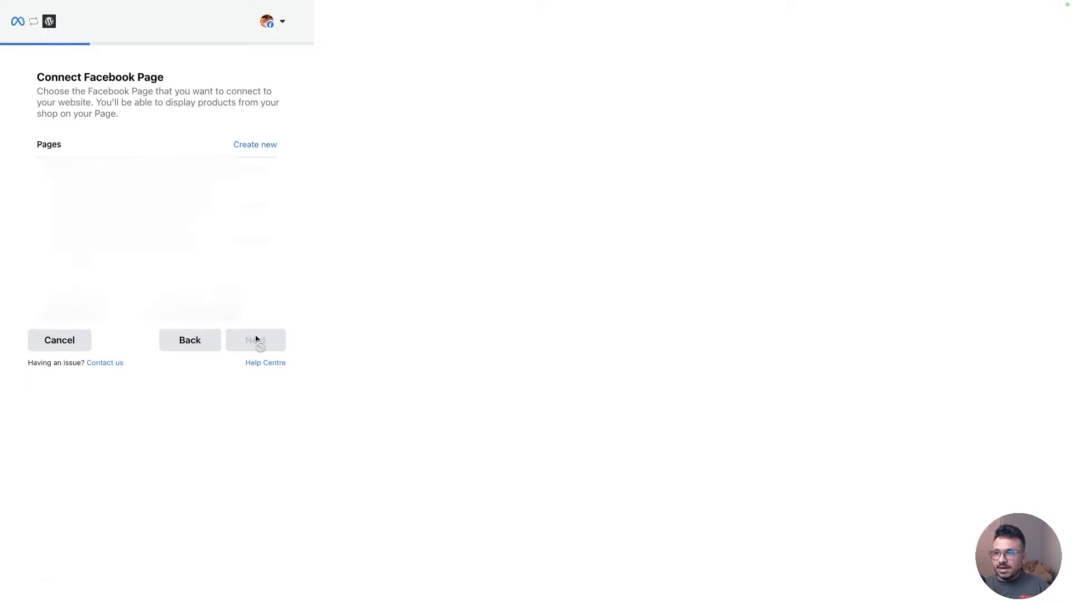
# Connect the account owner's Facebook Page to the website and skip connecting to Instagram.
pyautogui.scroll(-5, 262, 273)
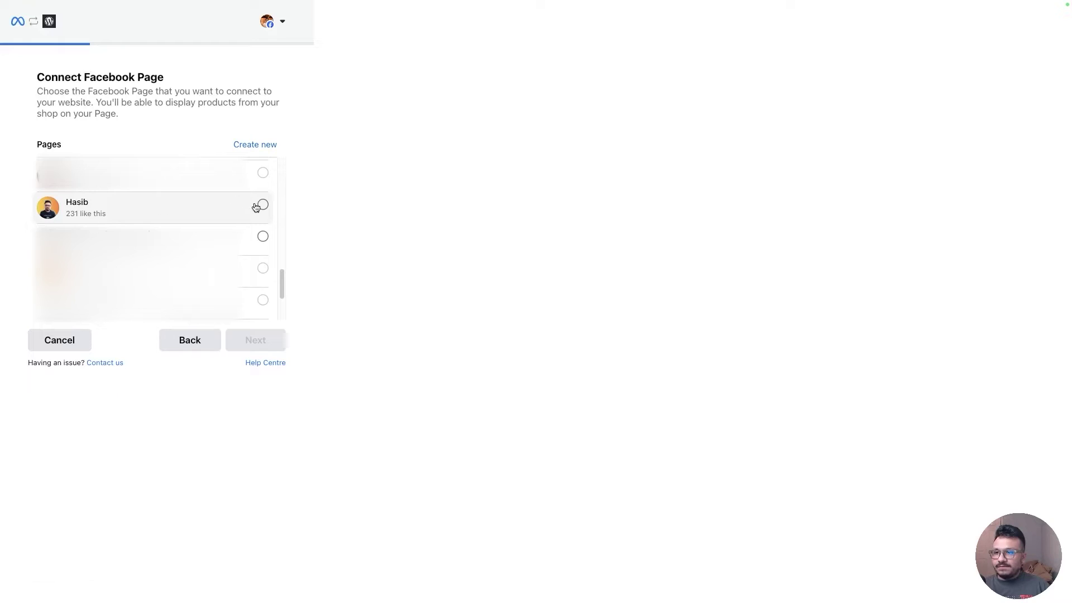
pyautogui.click(258, 205)
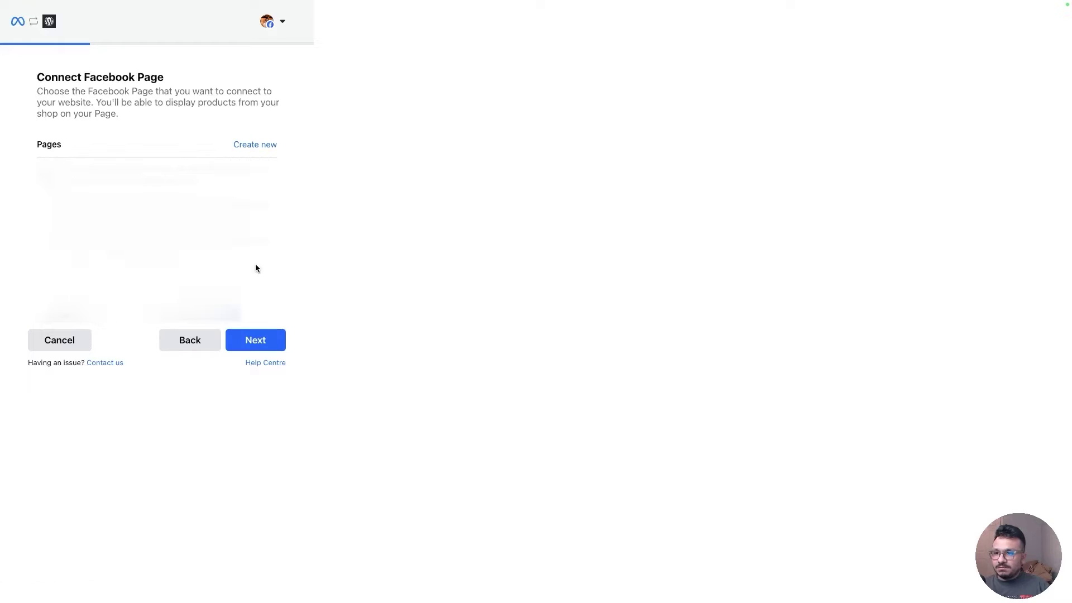
pyautogui.click(245, 342)
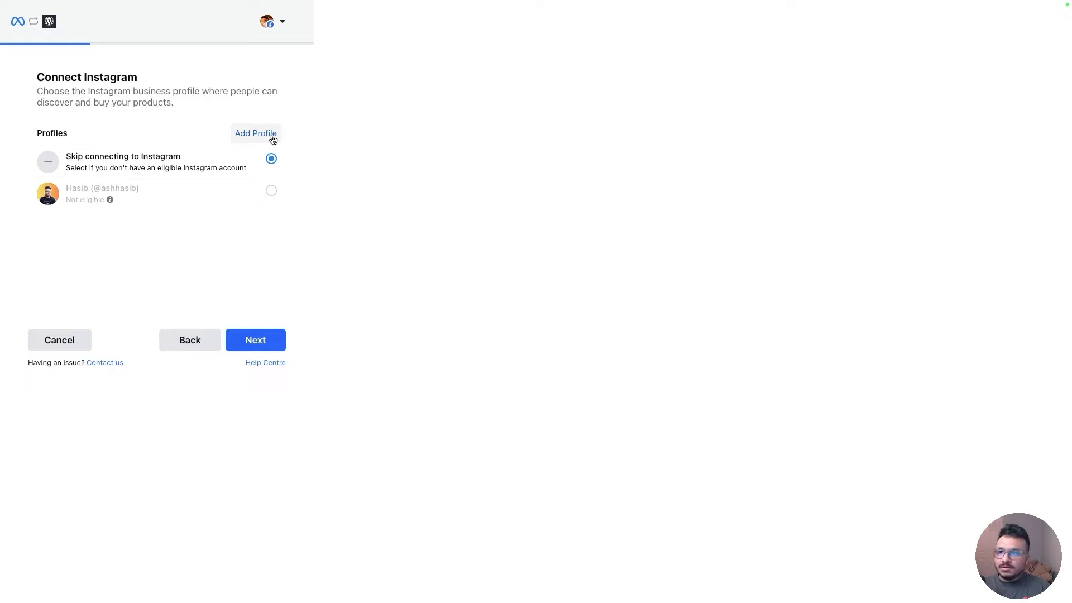
pyautogui.click(263, 348)
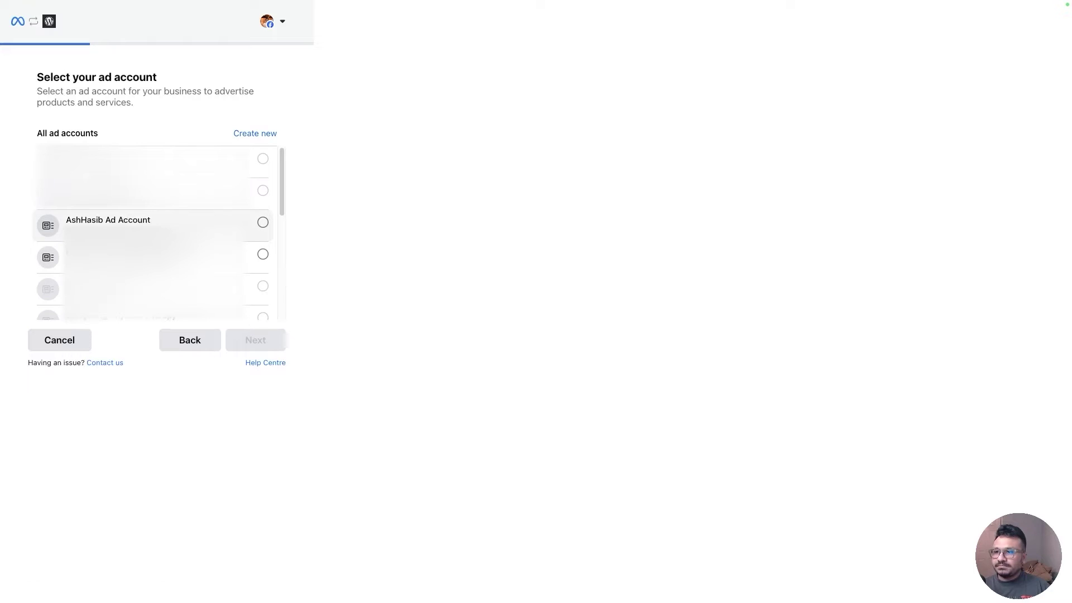
# Choose AshHasib Ad Account as the ad account and CAPI WORDPRESS as the Meta pixel for the WordPress connection.
pyautogui.click(255, 228)
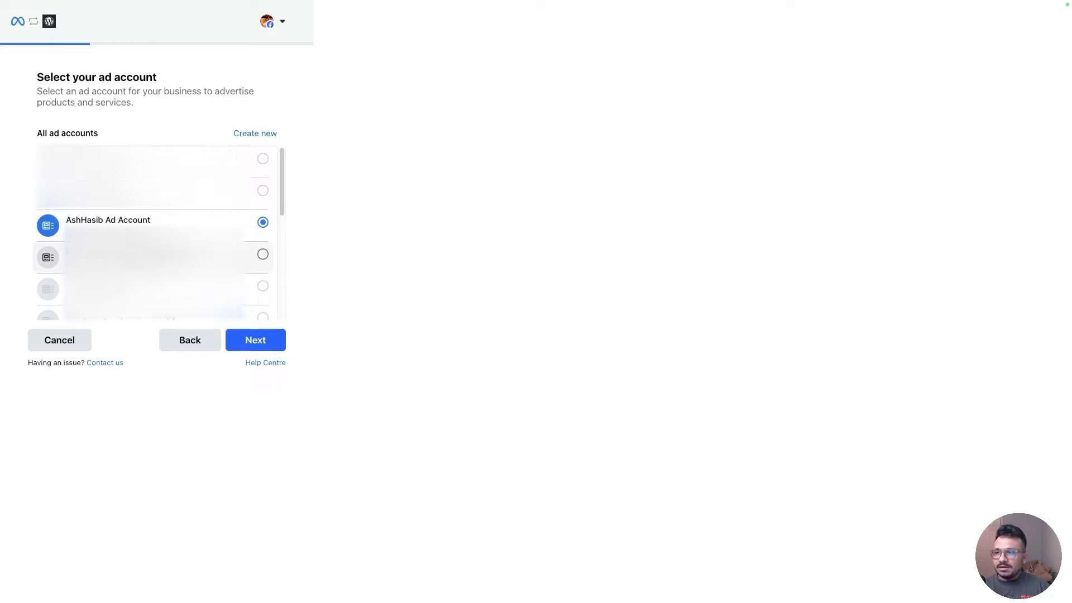
pyautogui.click(262, 346)
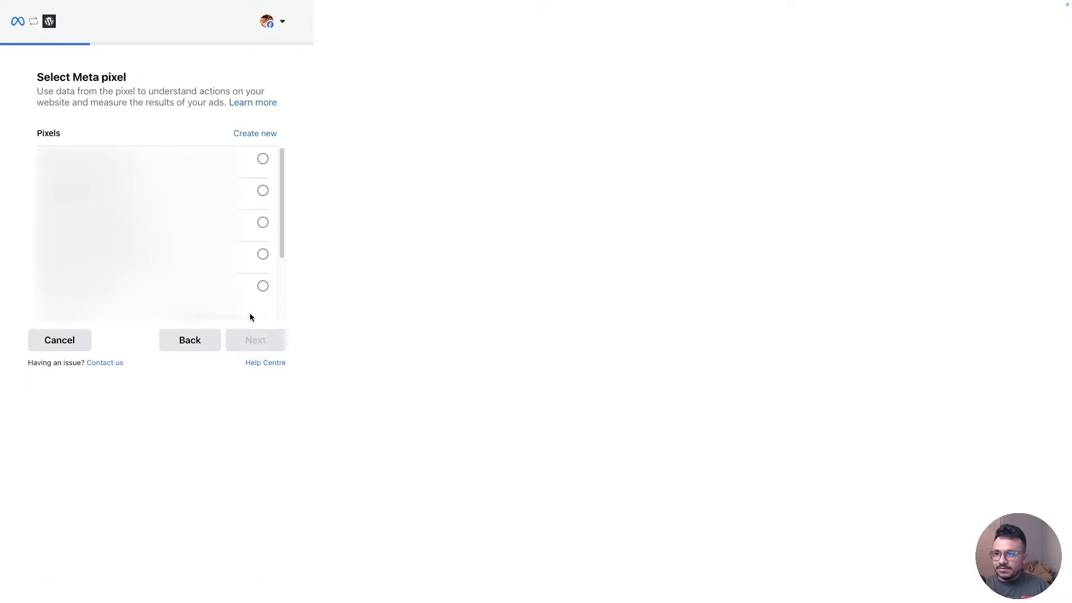
pyautogui.scroll(-1, 254, 251)
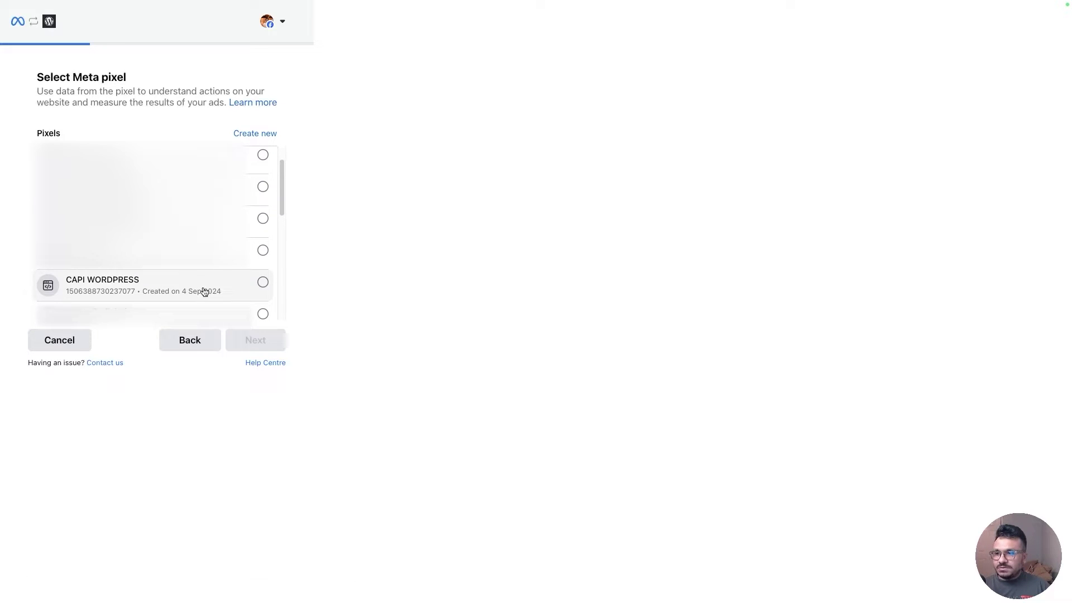
pyautogui.click(263, 282)
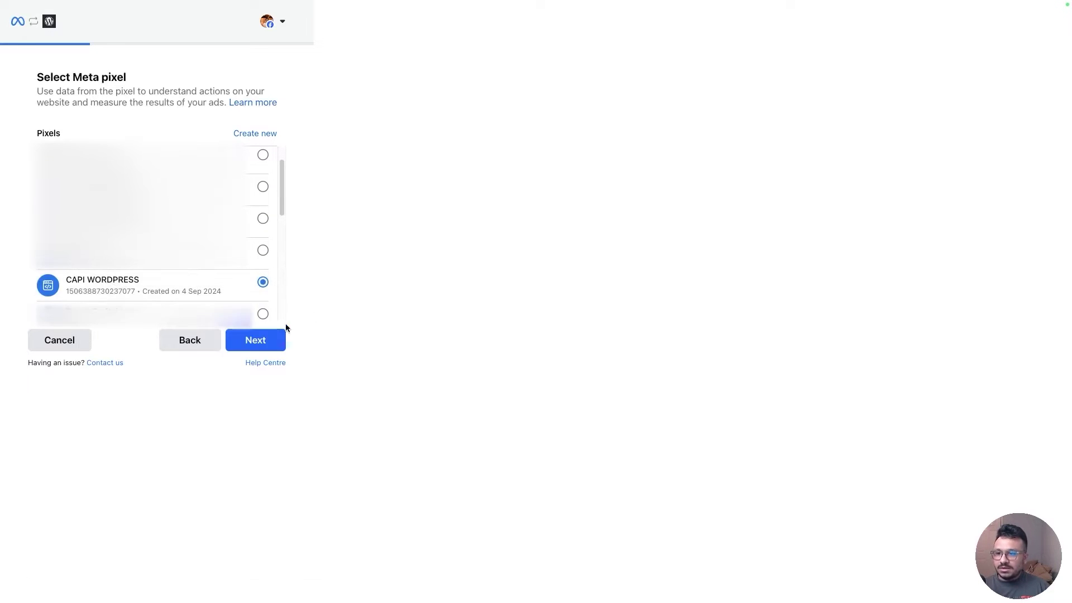
pyautogui.click(280, 336)
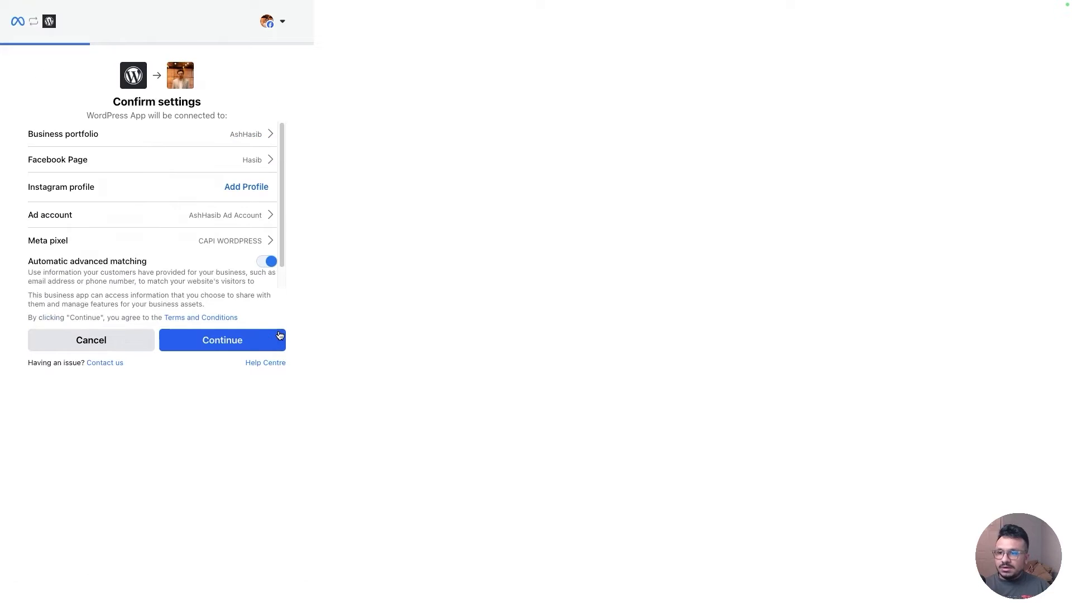
# Confirm the connection settings and the business extension permission, finish the setup, and agree to share the token with the site.
pyautogui.click(241, 341)
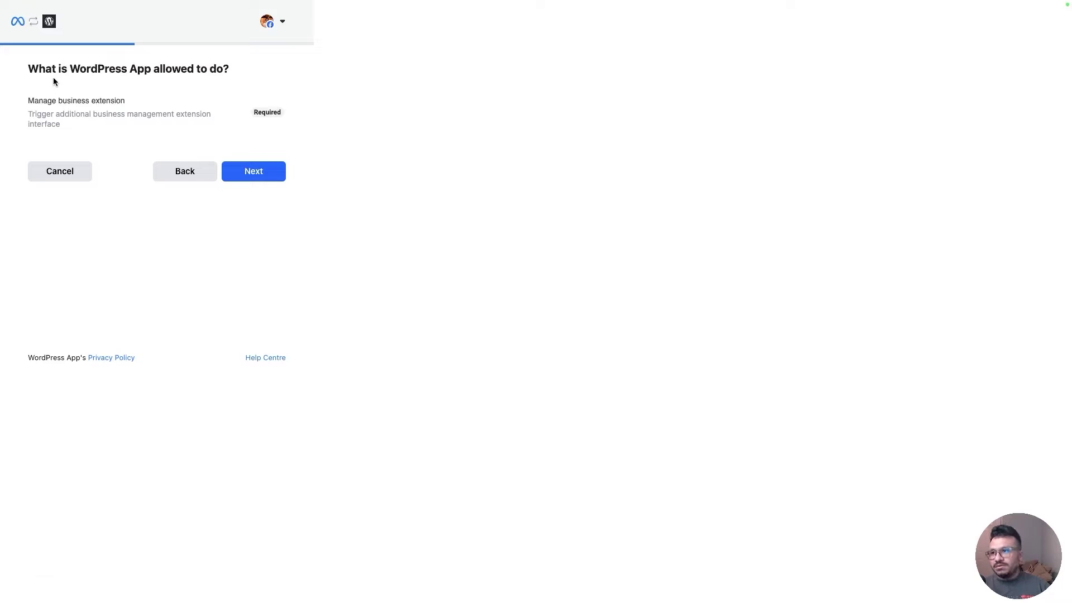
pyautogui.click(242, 171)
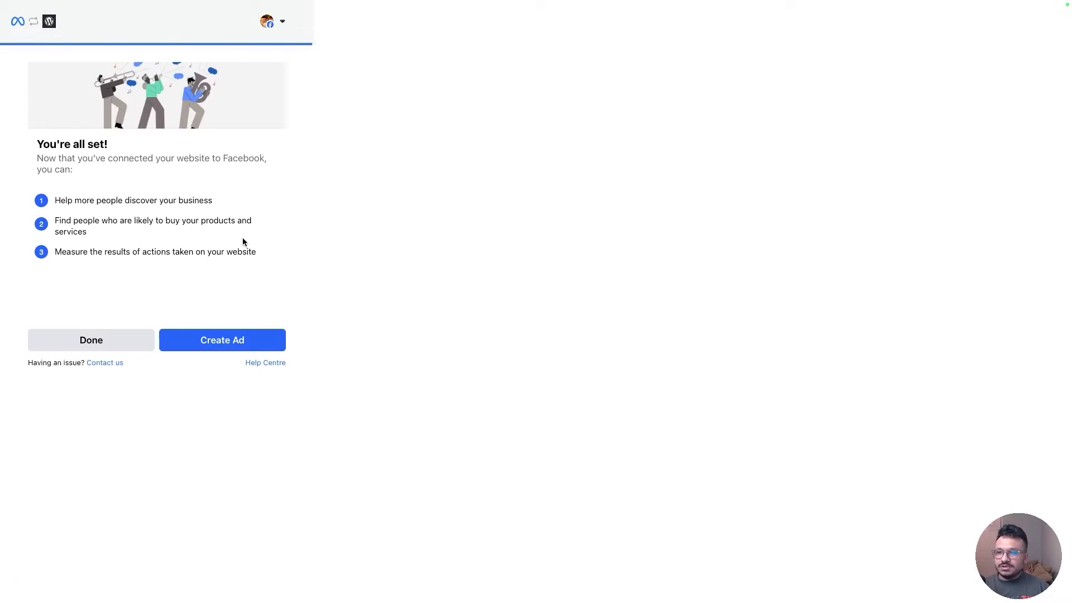
pyautogui.click(104, 342)
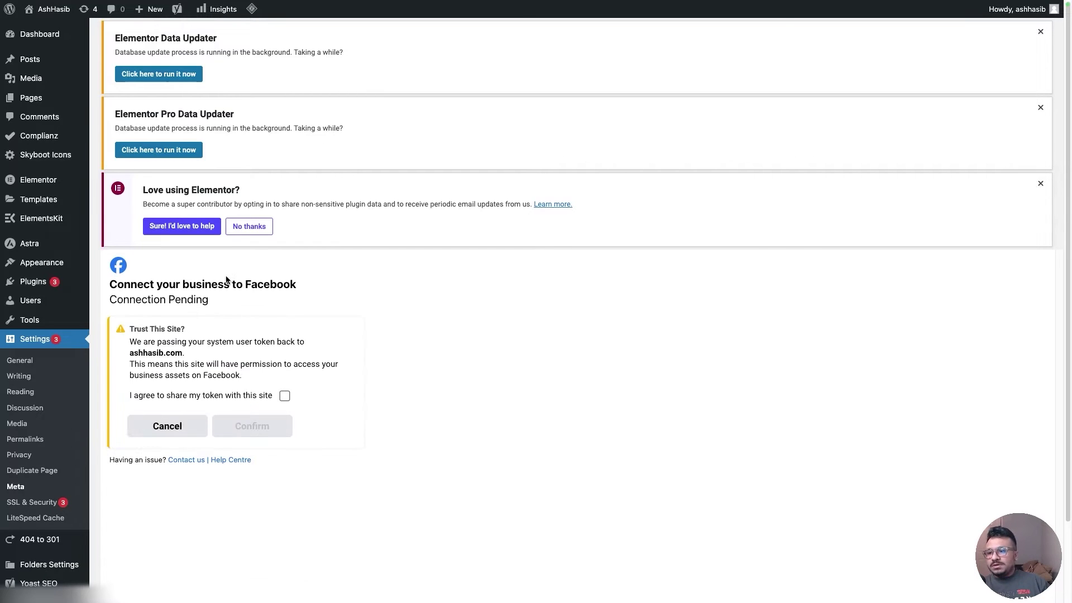
pyautogui.click(284, 396)
pyautogui.click(229, 433)
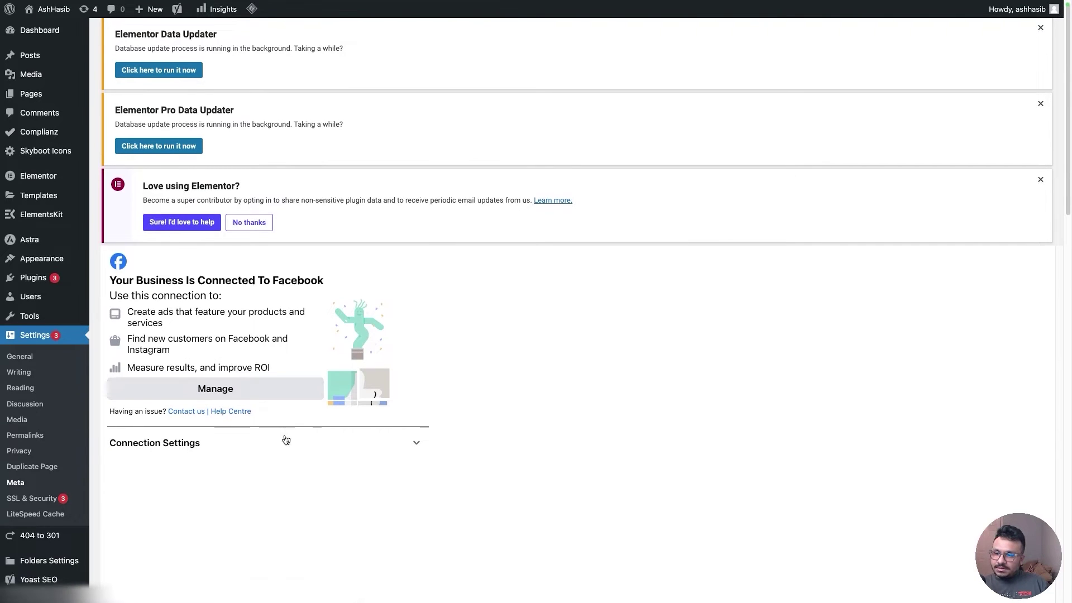
# Examine the connection settings and the ad creation sections on the Meta plugin page.
pyautogui.scroll(-1, 282, 439)
pyautogui.click(292, 440)
pyautogui.scroll(-2, 229, 469)
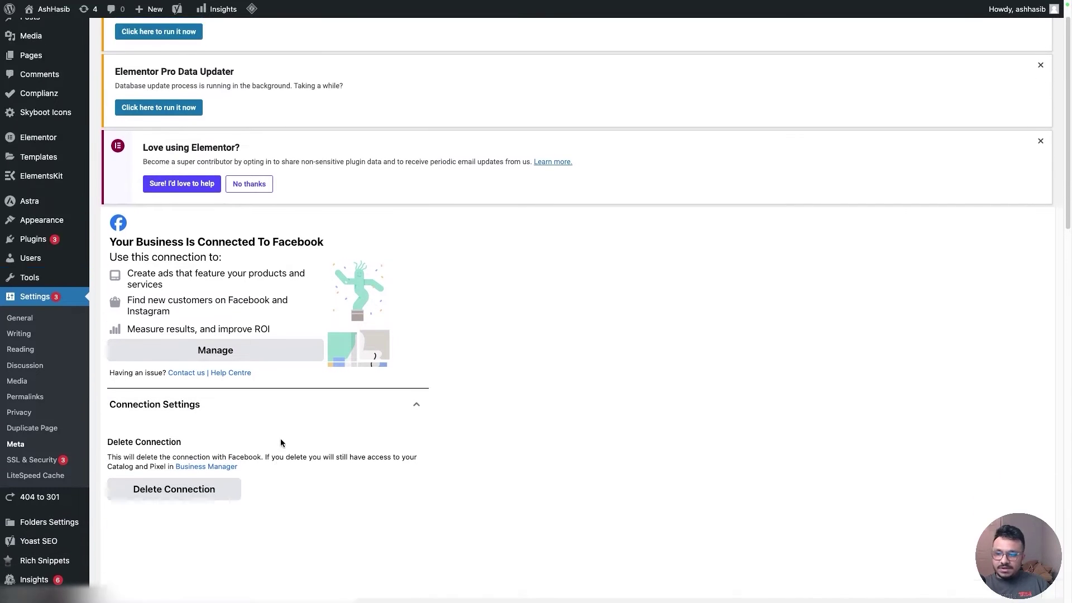
pyautogui.scroll(-10, 281, 440)
pyautogui.scroll(9, 281, 440)
pyautogui.scroll(-4, 279, 431)
pyautogui.scroll(-3, 277, 431)
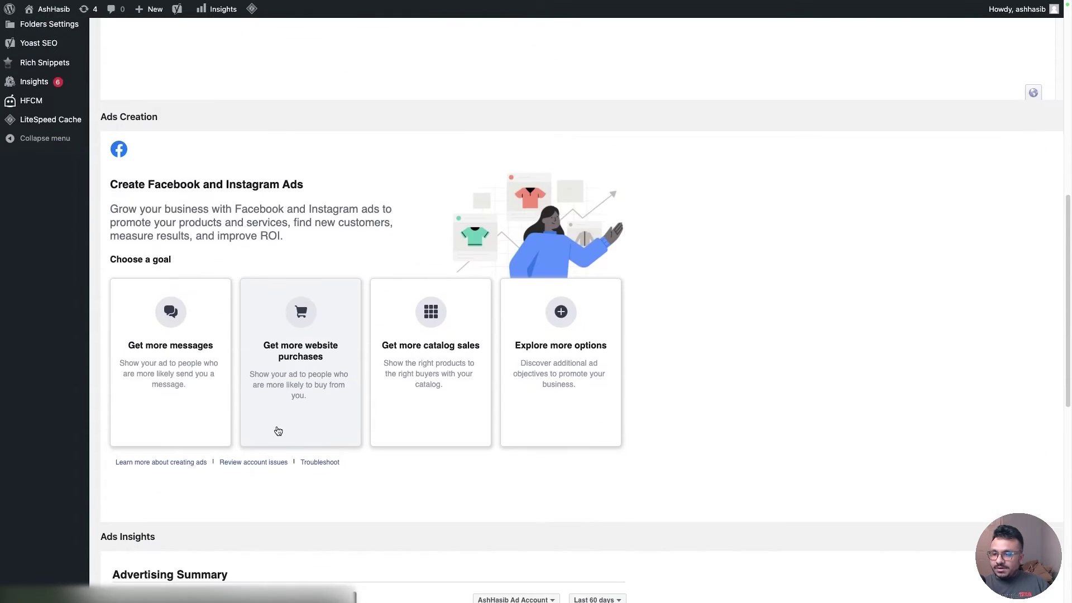
pyautogui.scroll(10, 276, 422)
pyautogui.moveTo(33, 19)
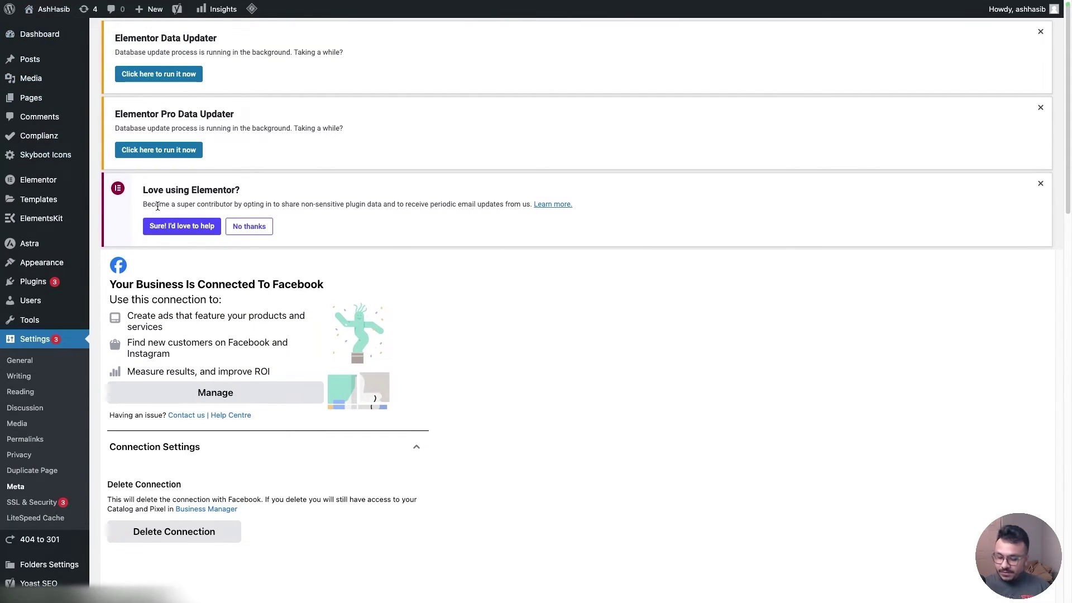
# Turn on sending website events to Meta using the Conversions API in Meta Advanced Configuration.
pyautogui.scroll(-3, 381, 325)
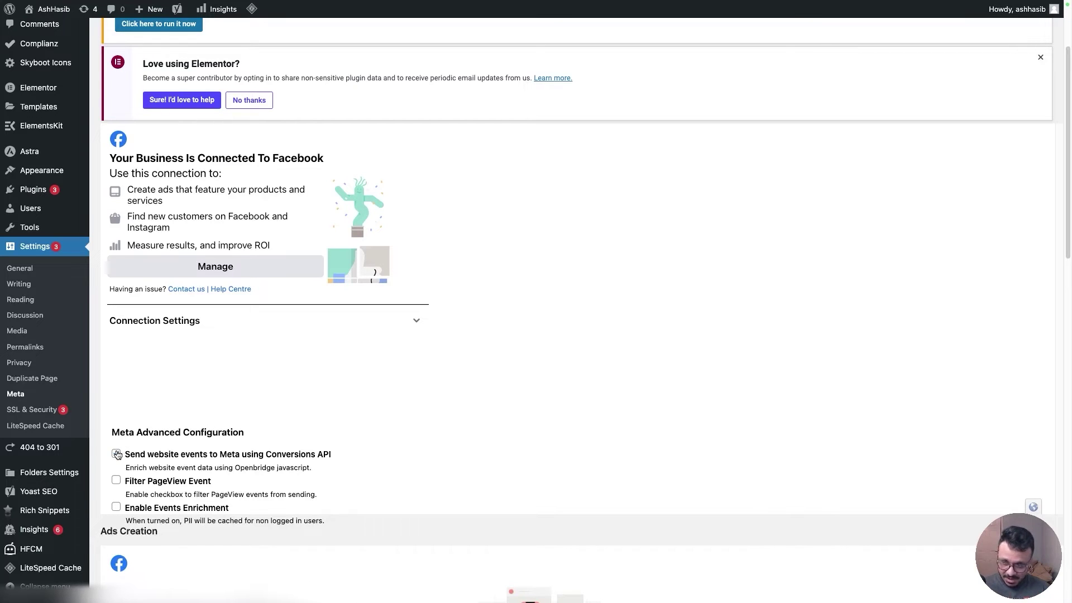
pyautogui.click(117, 454)
pyautogui.scroll(-7, 120, 457)
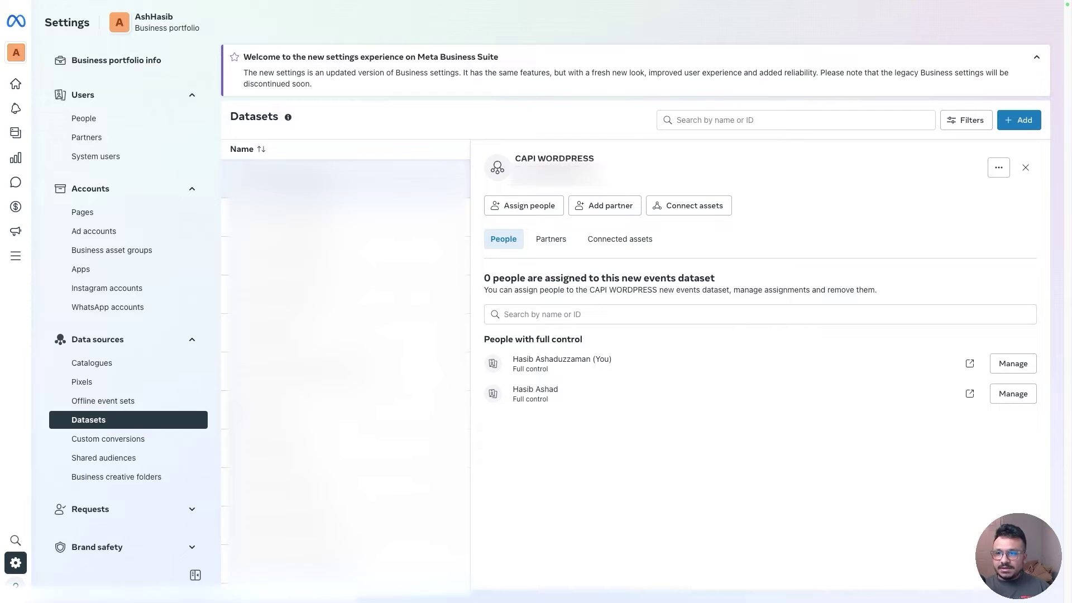
# In Meta Business Suite, open the CAPI WORDPRESS dataset in Events Manager and show its test events.
pyautogui.click(999, 168)
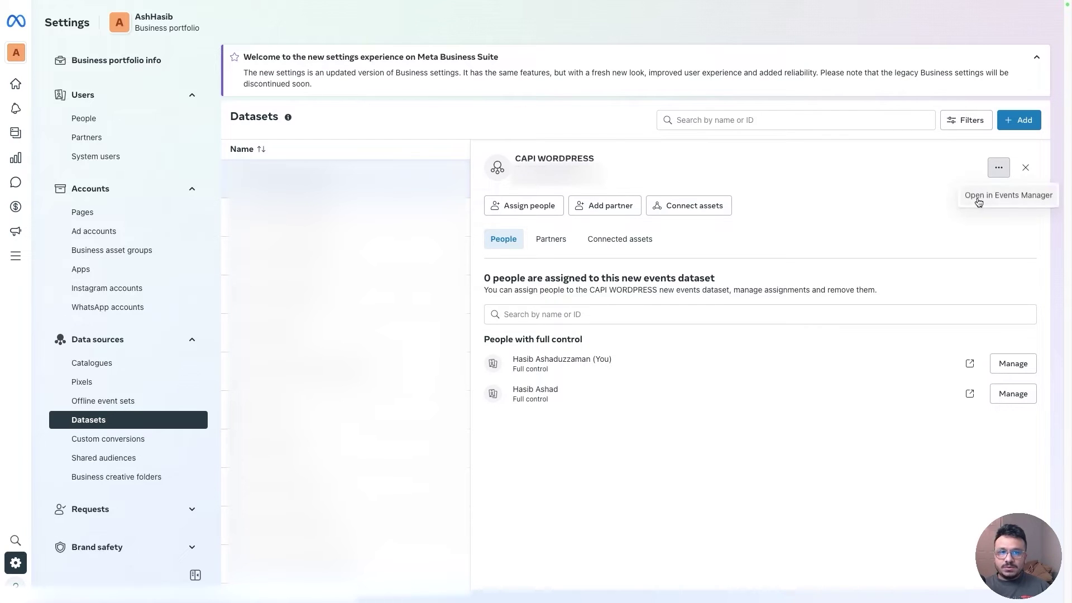
pyautogui.click(978, 196)
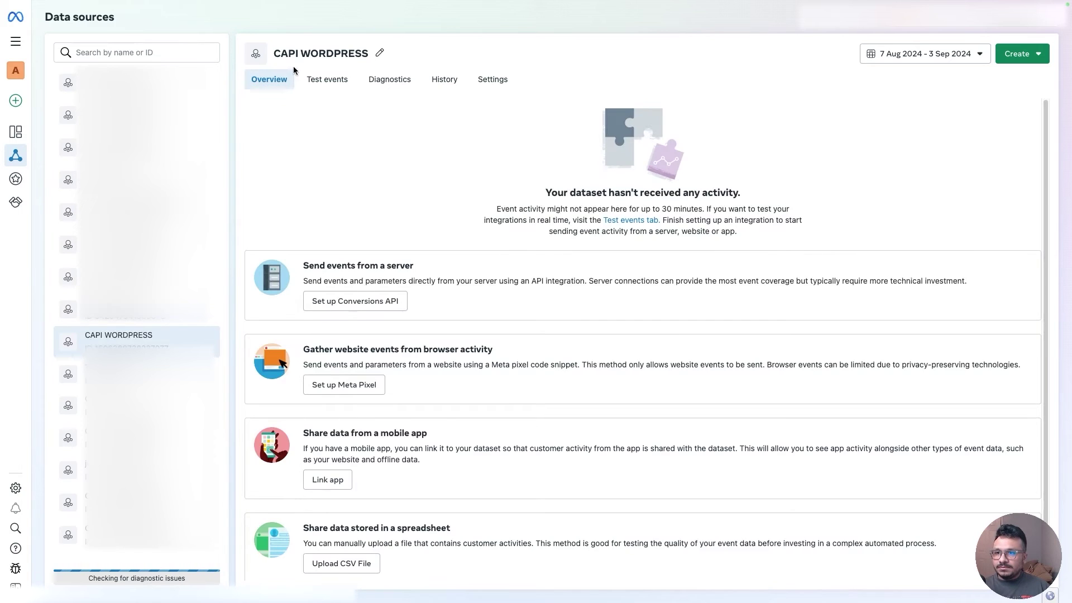
pyautogui.click(327, 79)
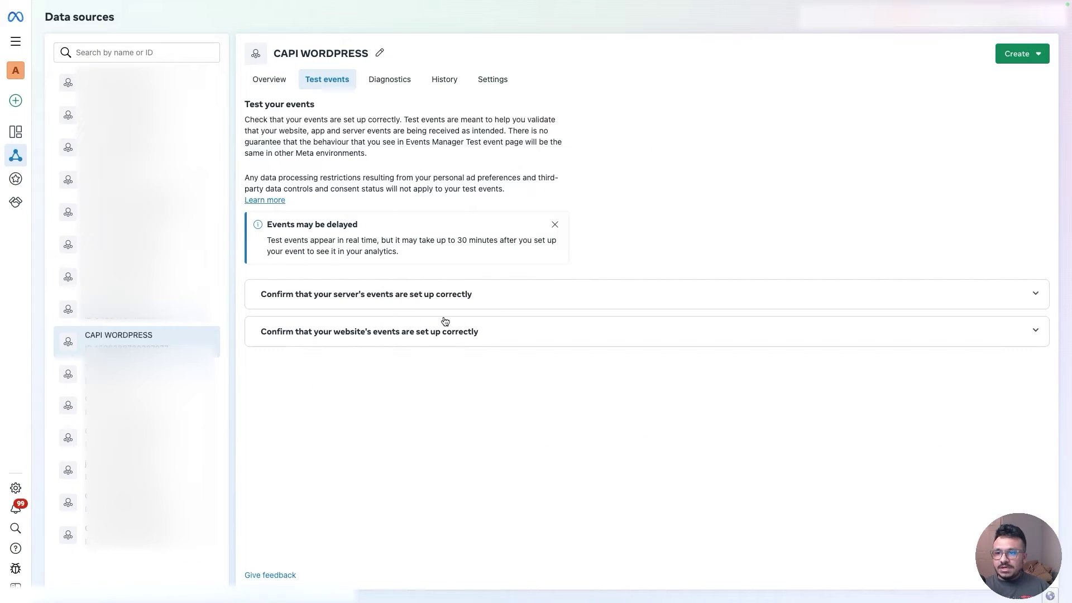
# Start a website events test for ashhasib.com and open the site from it.
pyautogui.click(476, 337)
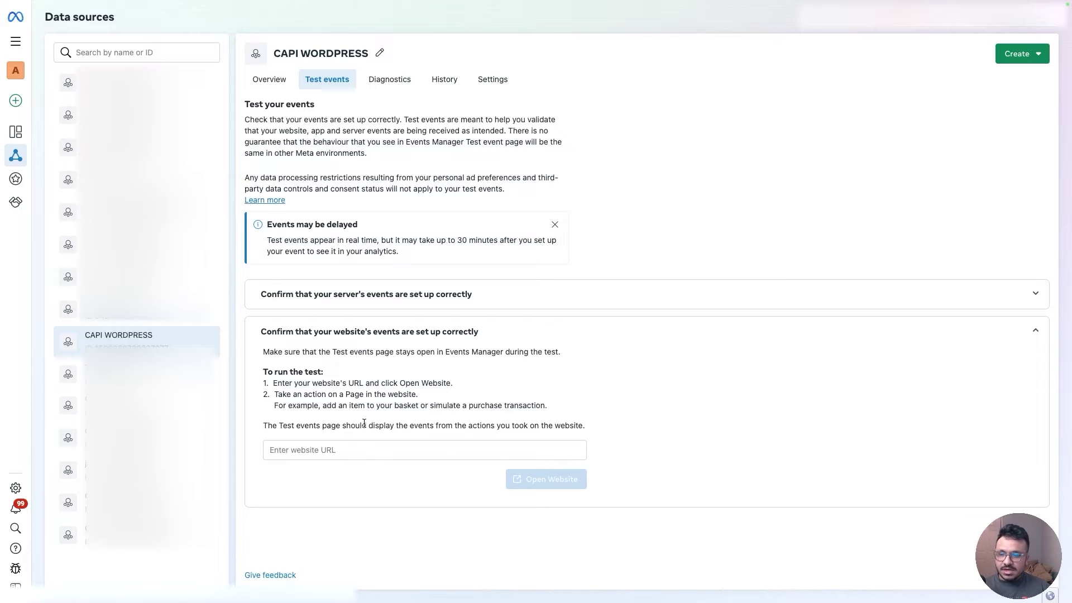
pyautogui.click(367, 452)
pyautogui.write('ashhasib.com')
pyautogui.click(545, 479)
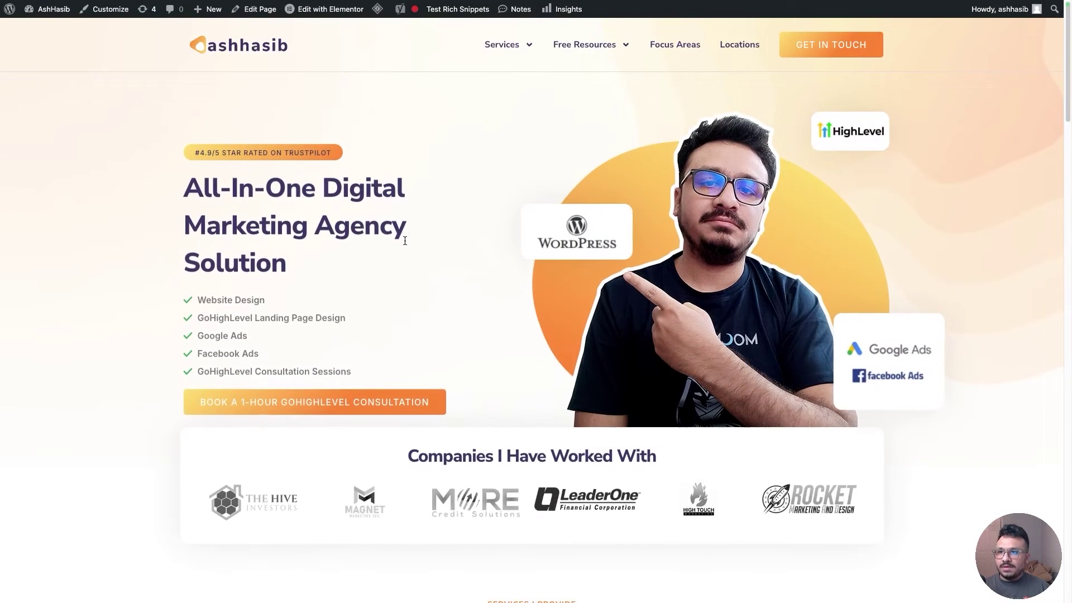
# Look over the opened homepage, then return to Events Manager to check the events received from it.
pyautogui.scroll(-2, 405, 240)
pyautogui.scroll(2, 405, 241)
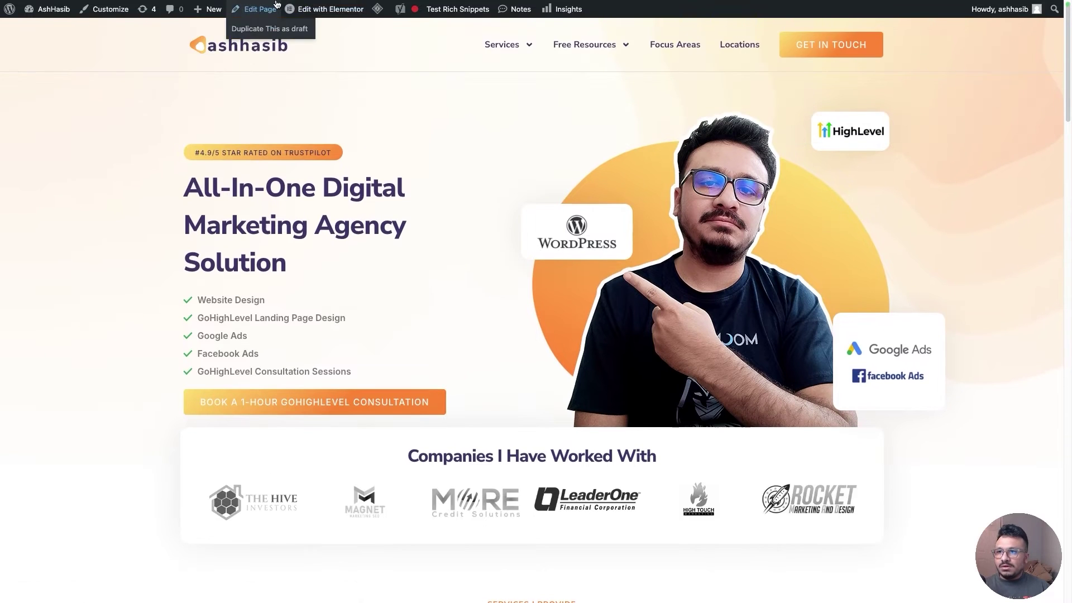
pyautogui.moveTo(276, 3)
pyautogui.click(204, 25)
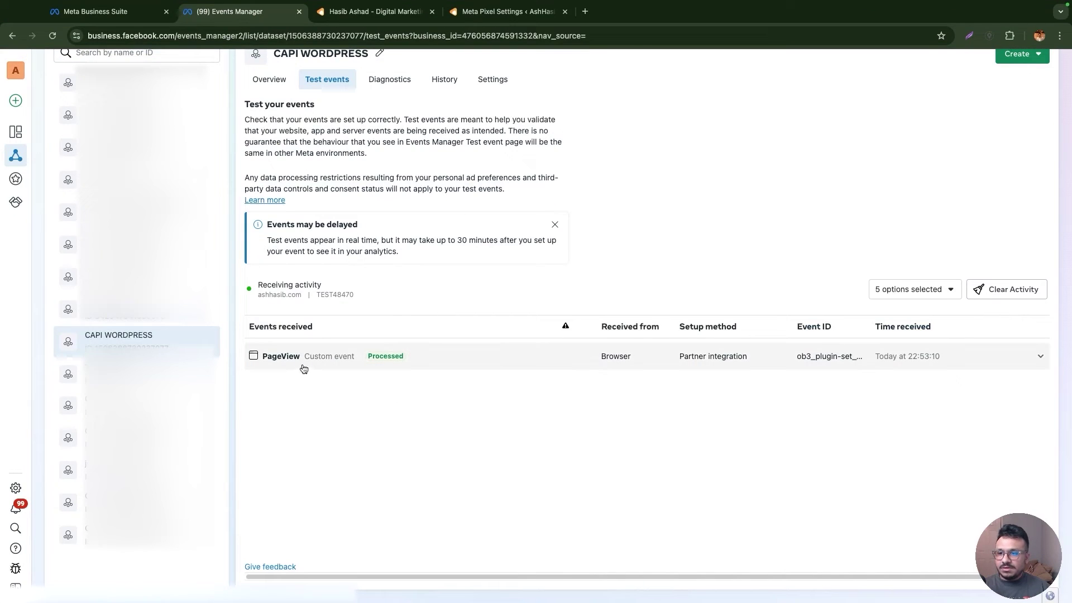
pyautogui.moveTo(323, 3)
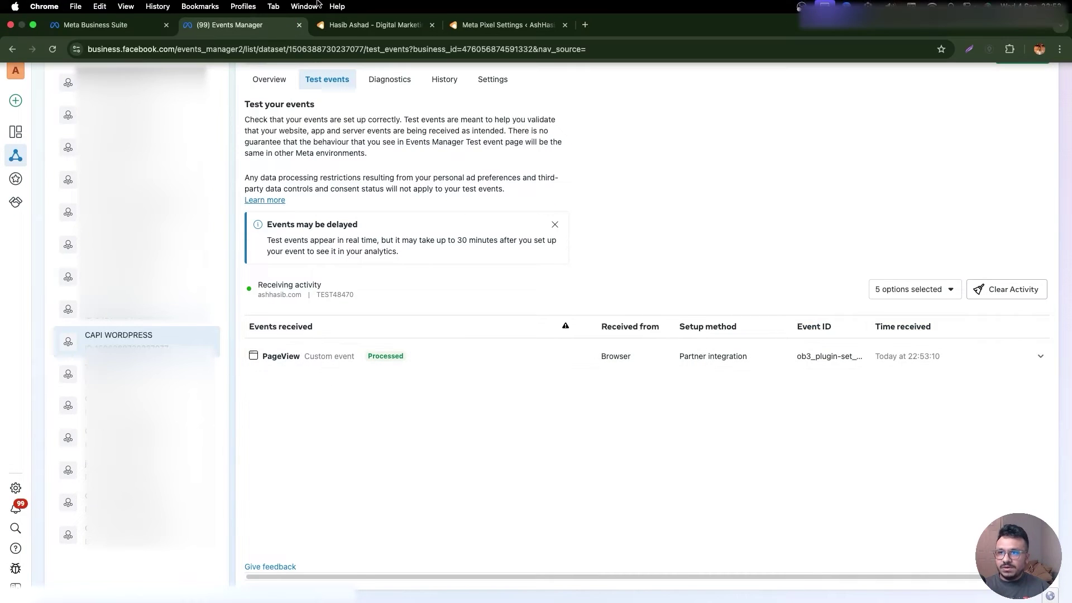
# Visit the site's 1-hour GoHighLevel consultation page to trigger another event, then return to Events Manager to check it.
pyautogui.click(354, 25)
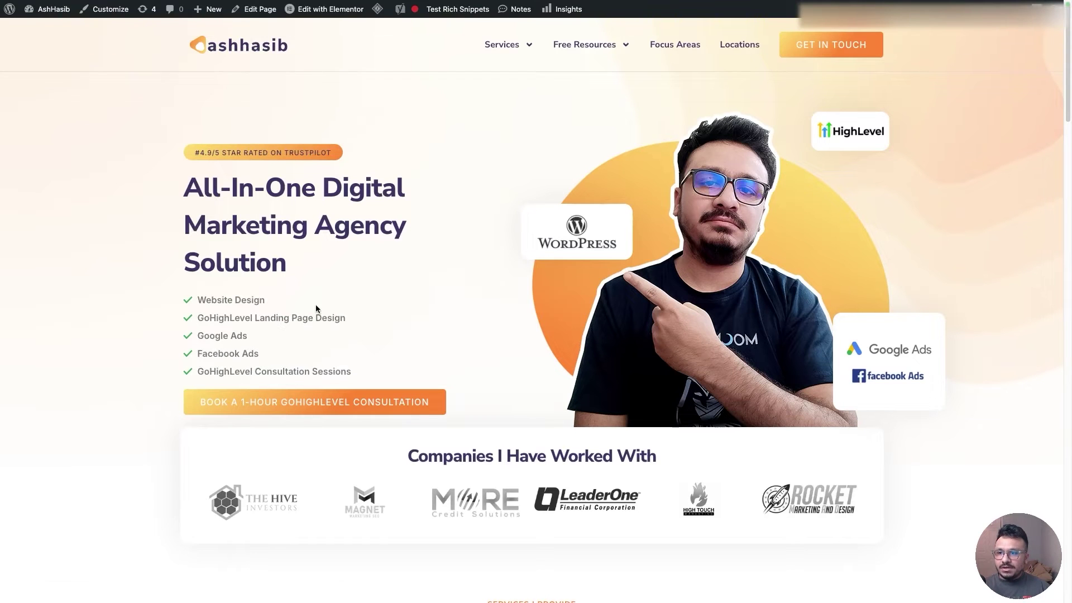
pyautogui.click(327, 414)
pyautogui.moveTo(199, 4)
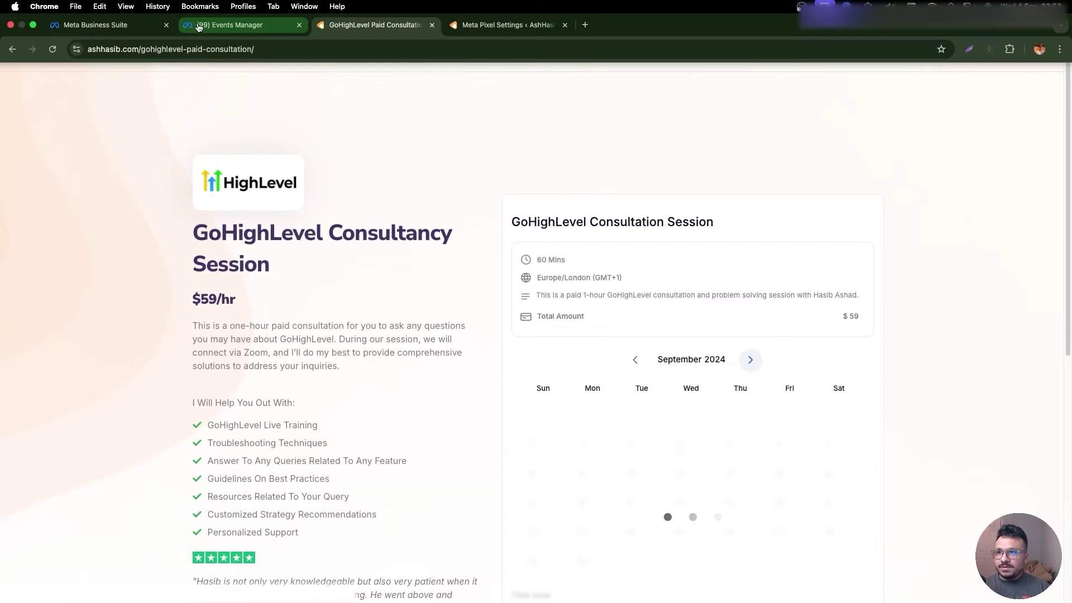
pyautogui.click(199, 26)
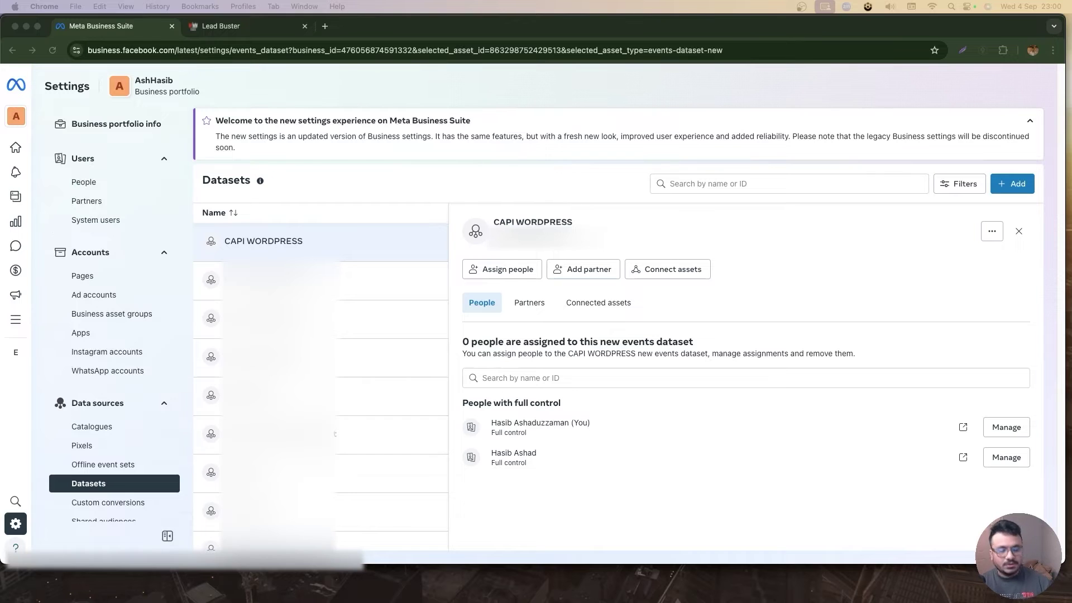
# Switch to Lead Buster and open the call booking funnel in the Appointment Booking folder of the site funnels.
pyautogui.click(245, 28)
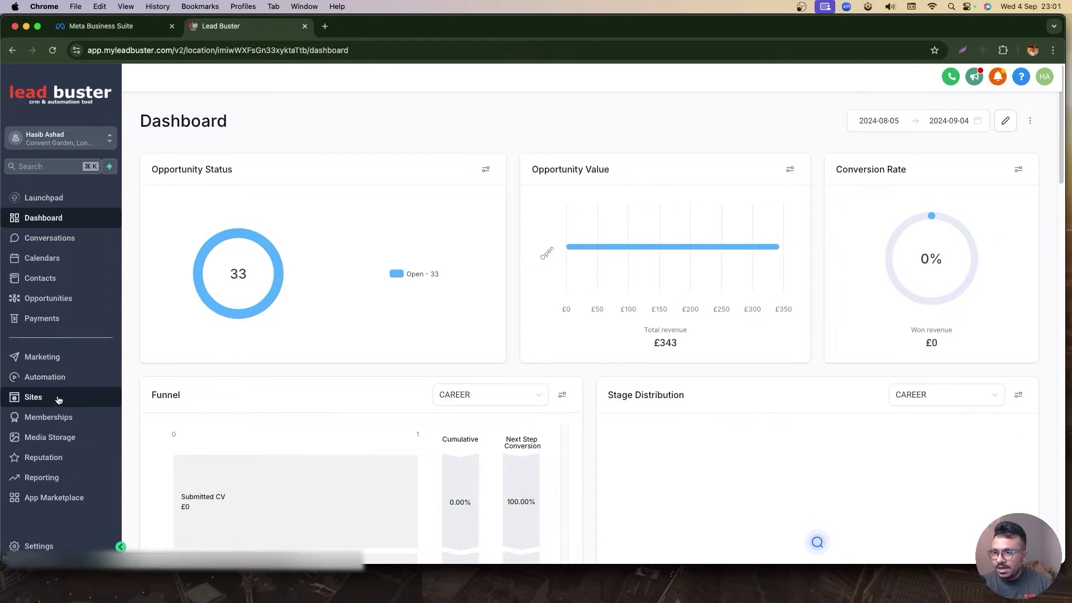
pyautogui.click(73, 402)
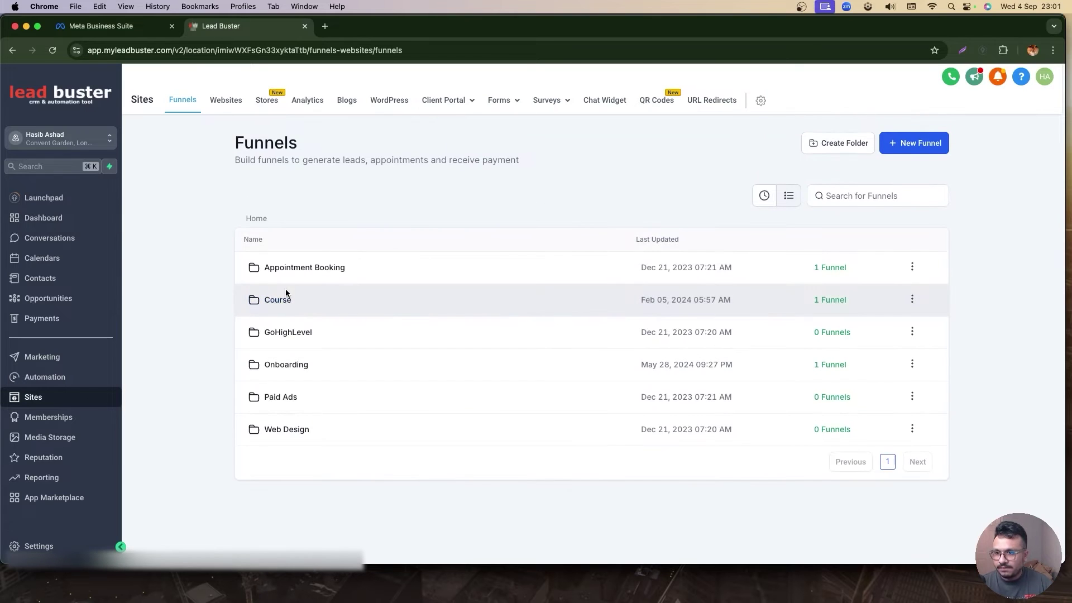
pyautogui.click(298, 268)
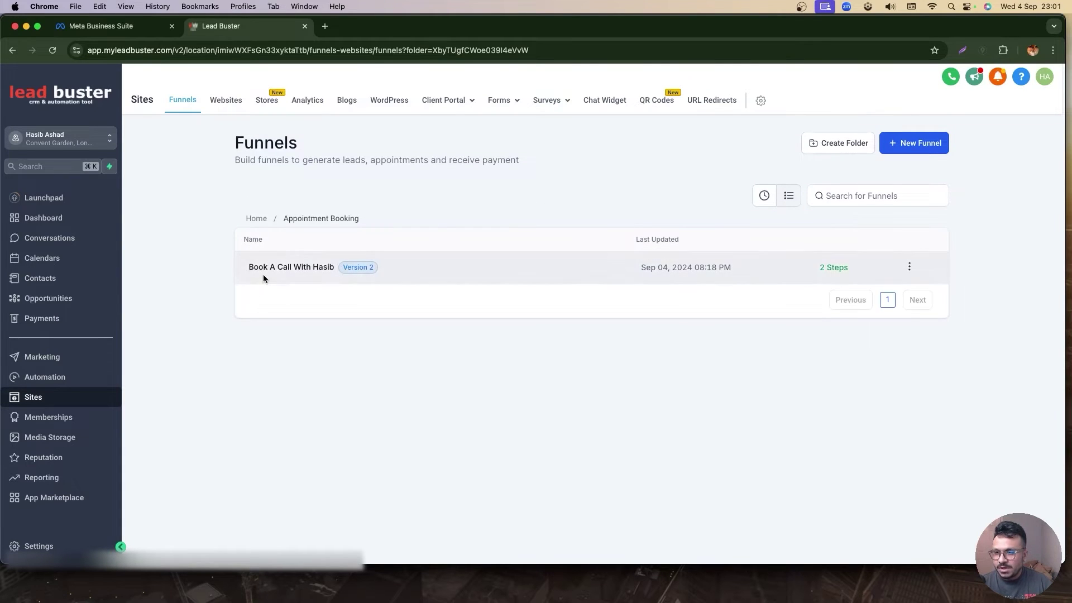
pyautogui.click(268, 270)
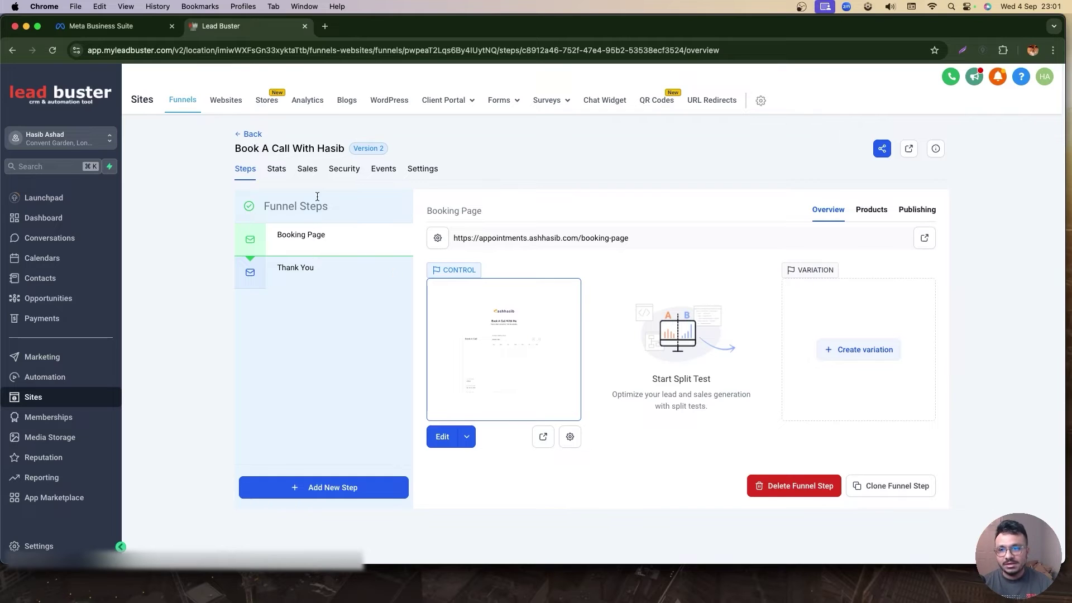
# Back in Meta Business Suite, create a new dataset named CAPI GHL.
pyautogui.click(138, 34)
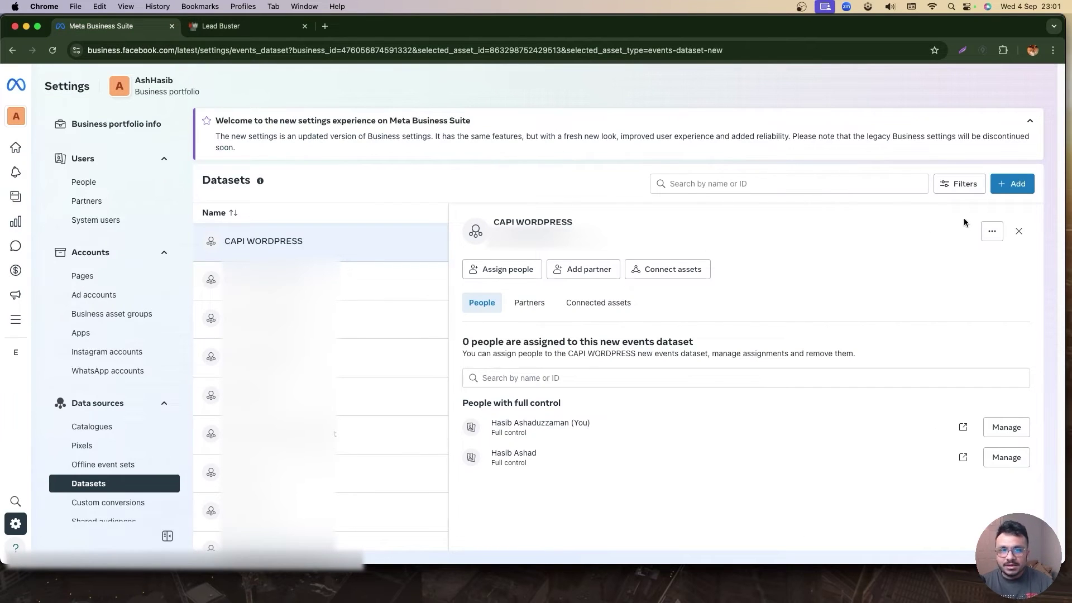
pyautogui.click(1012, 184)
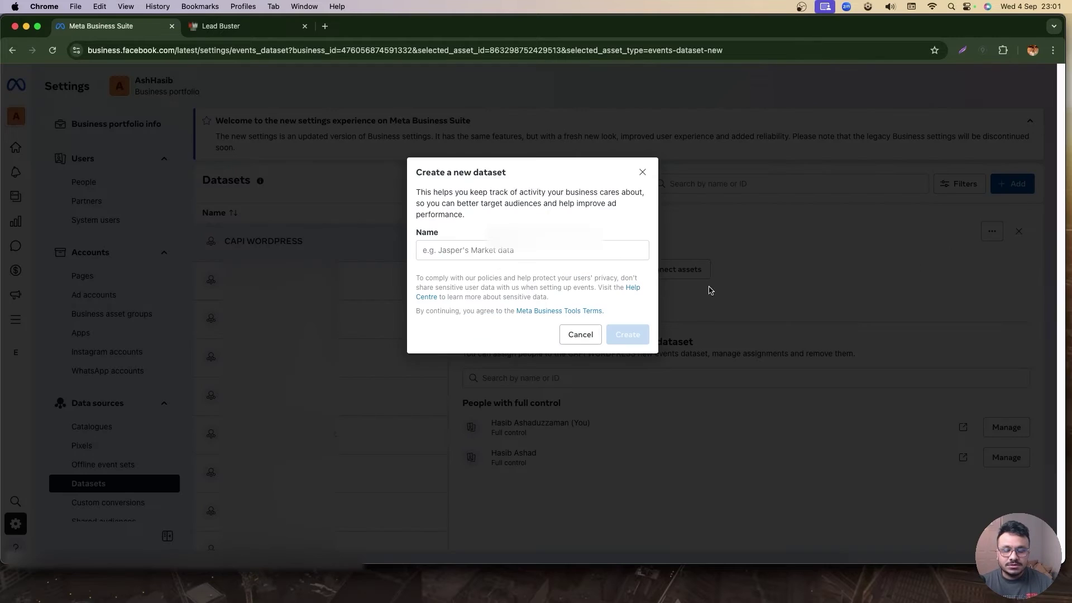
pyautogui.click(523, 254)
pyautogui.write('CAPI GHL')
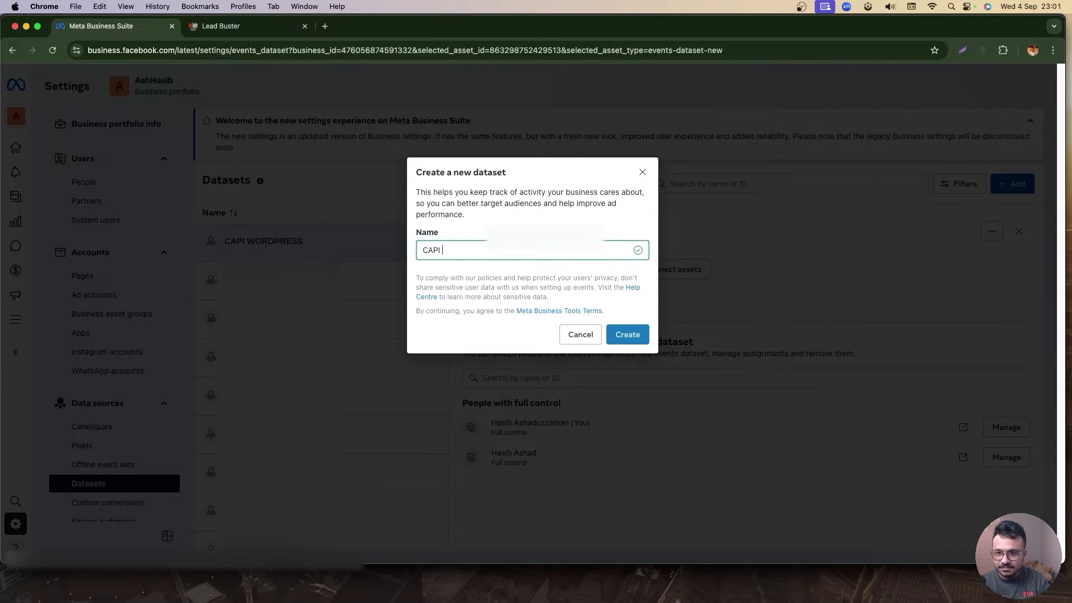
pyautogui.click(627, 334)
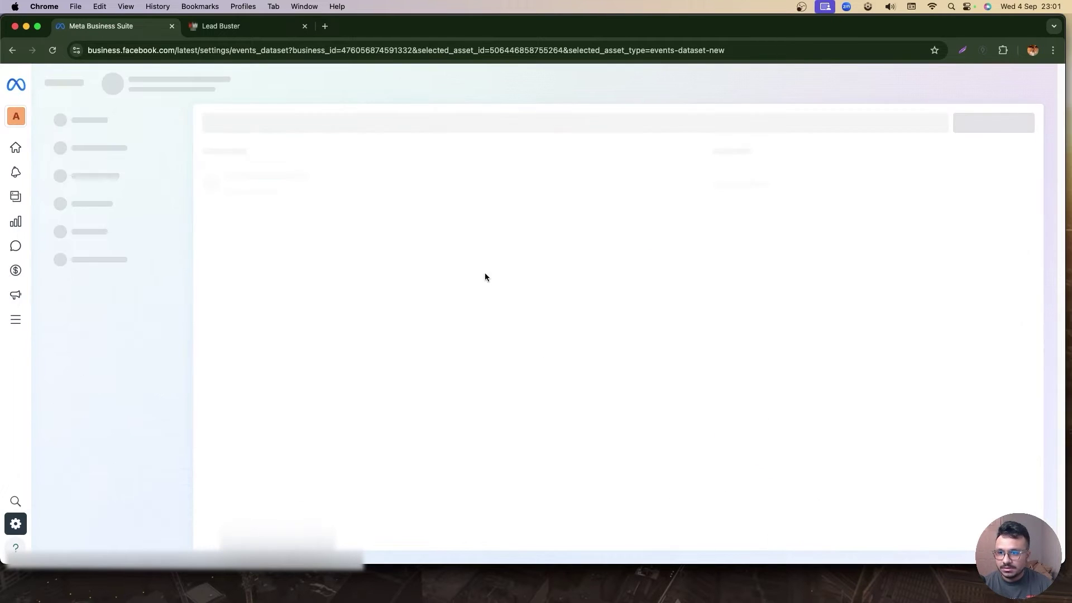
# Assign two people to the CAPI GHL dataset with full control through the Manage events dataset permission.
pyautogui.click(297, 250)
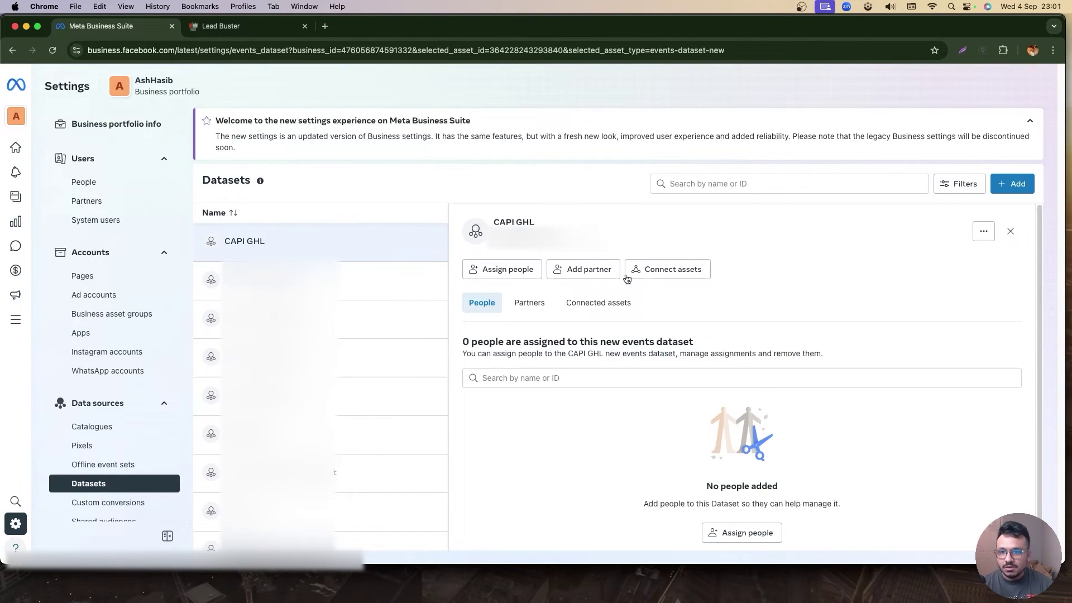
pyautogui.click(497, 278)
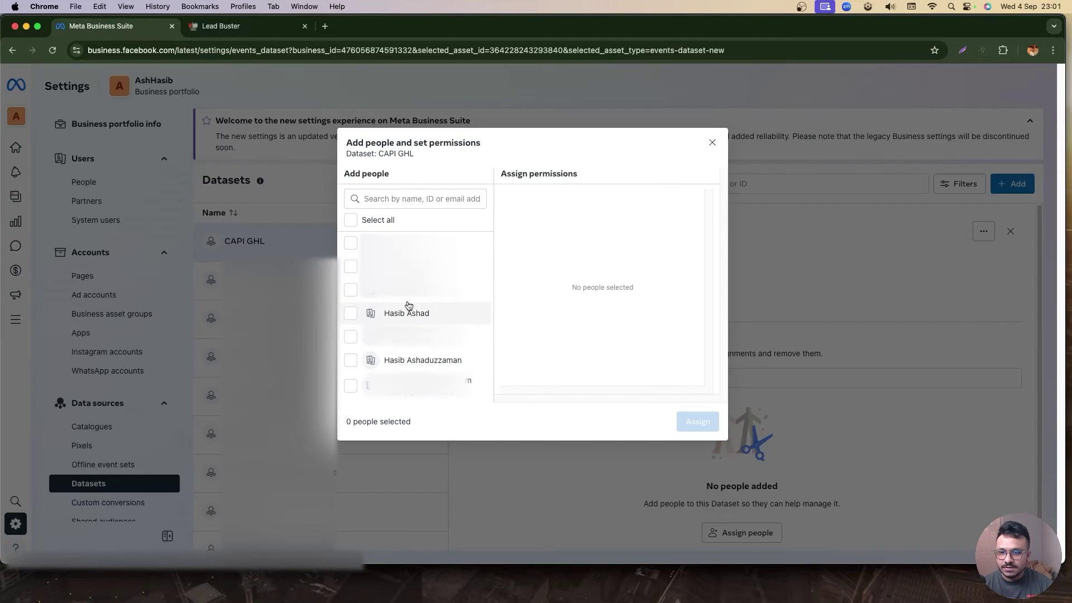
pyautogui.click(351, 313)
pyautogui.click(351, 361)
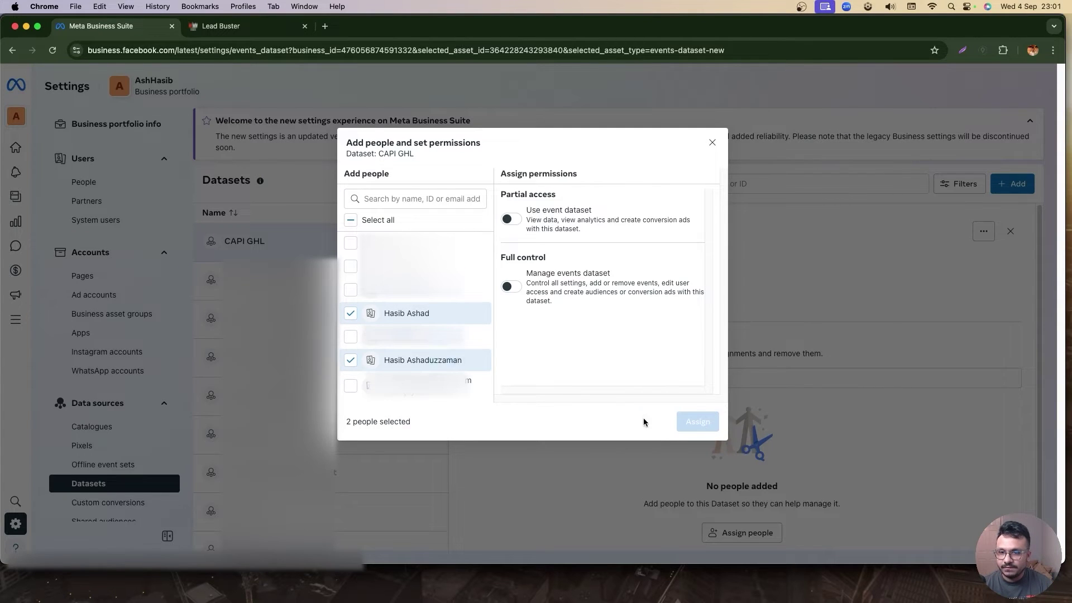
pyautogui.click(511, 286)
pyautogui.click(696, 426)
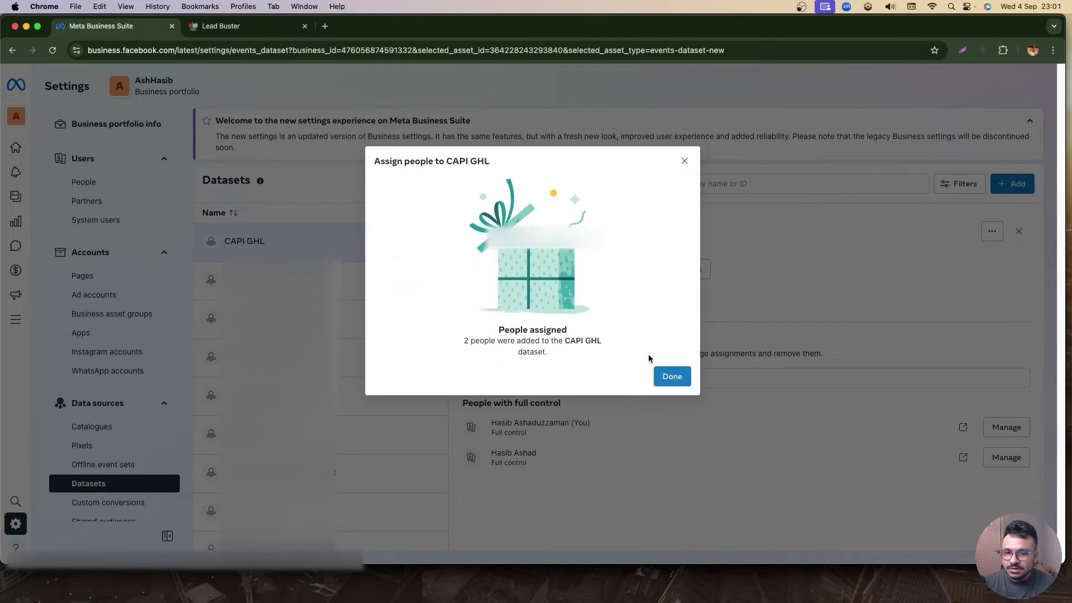
pyautogui.click(673, 376)
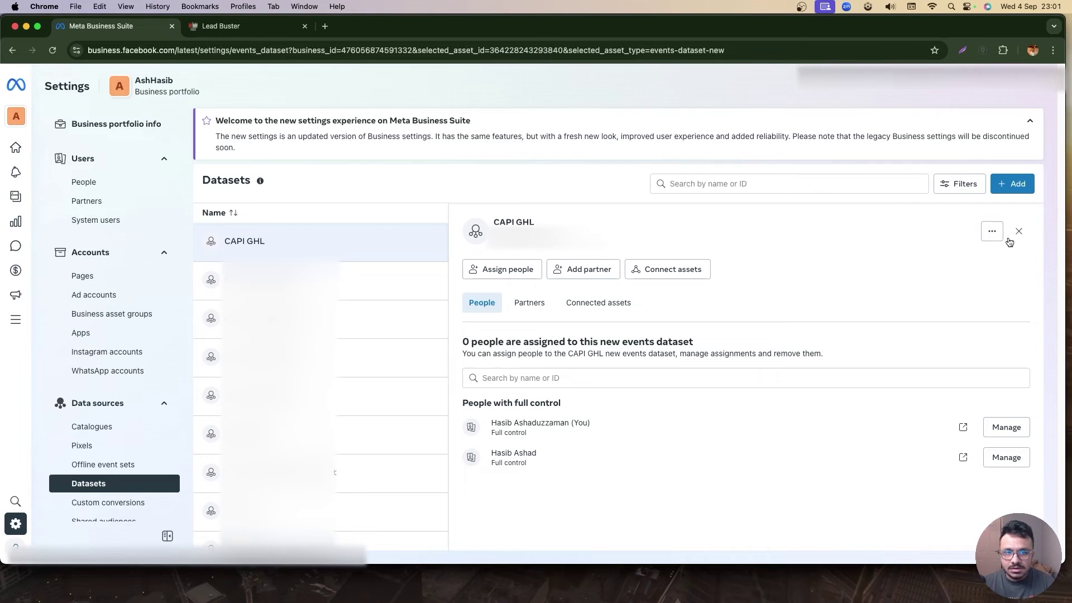
# Open the CAPI GHL dataset in Events Manager and copy the Meta Pixel base code for manual installation.
pyautogui.click(991, 231)
pyautogui.click(966, 260)
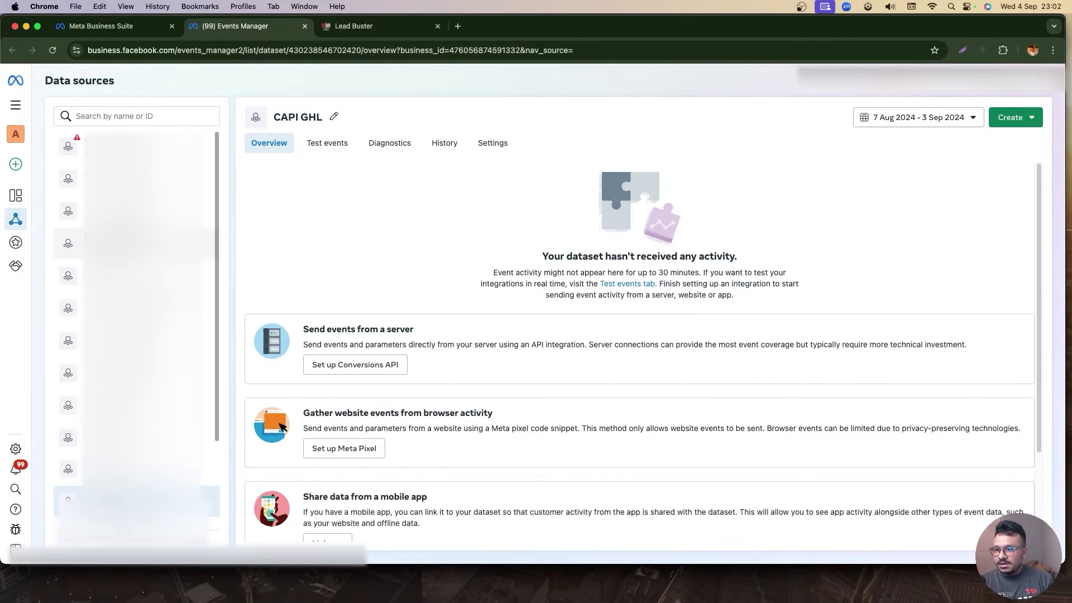
pyautogui.click(335, 426)
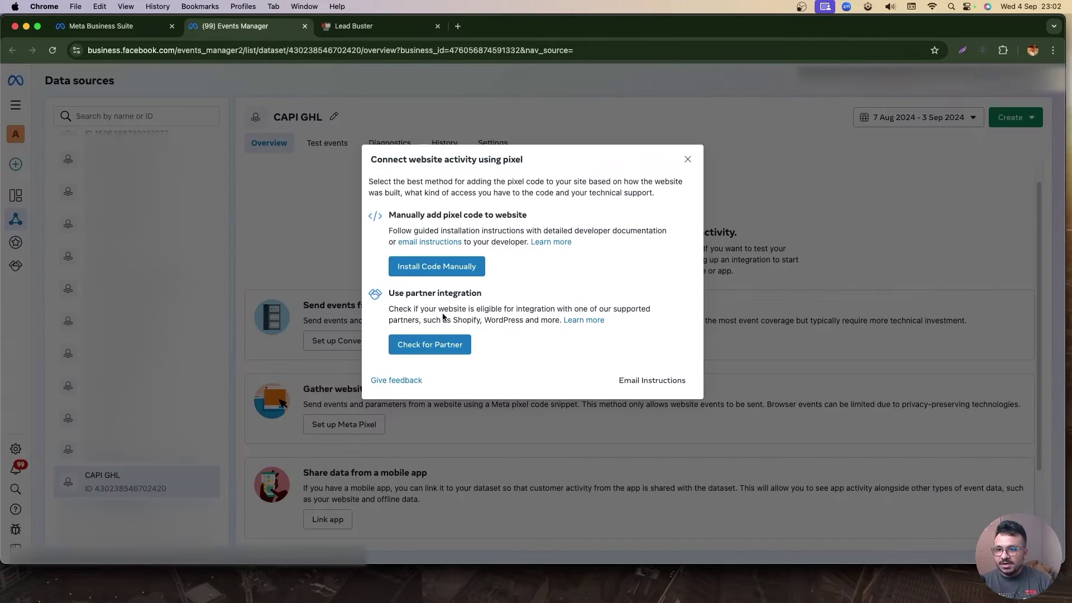
pyautogui.click(439, 276)
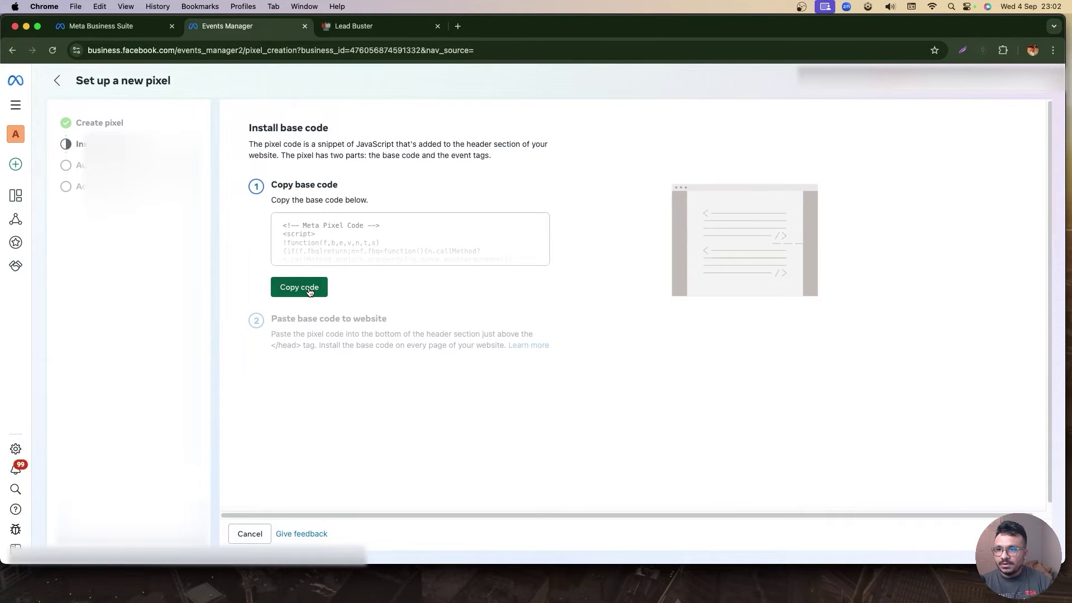
pyautogui.click(309, 291)
# In Lead Buster, paste the copied pixel base code into the call booking funnel's head tracking code and save the funnel settings.
pyautogui.click(335, 28)
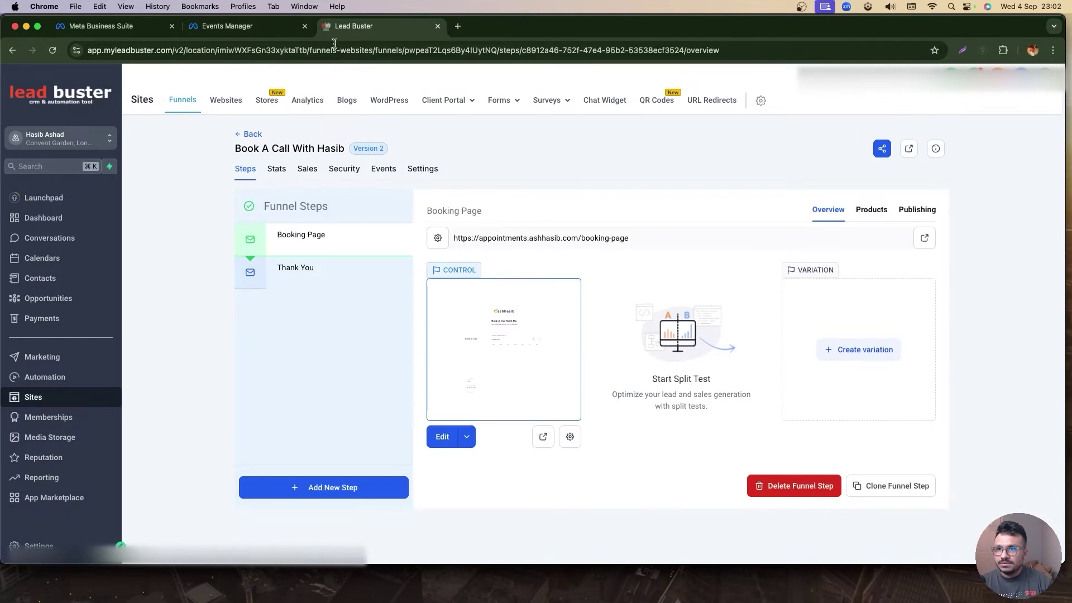
pyautogui.click(419, 170)
pyautogui.click(420, 380)
pyautogui.press('super+v')
pyautogui.moveTo(575, 391); pyautogui.dragTo(575, 519)
pyautogui.moveTo(426, 510); pyautogui.dragTo(428, 494)
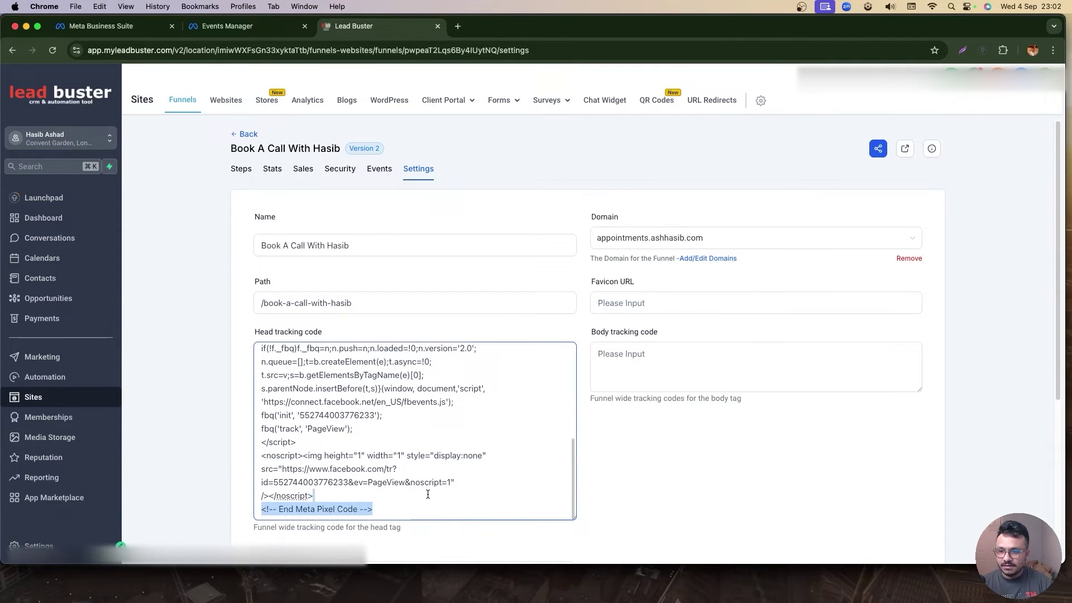
pyautogui.press('super+z')
pyautogui.press('super+z')
pyautogui.press('super+z')
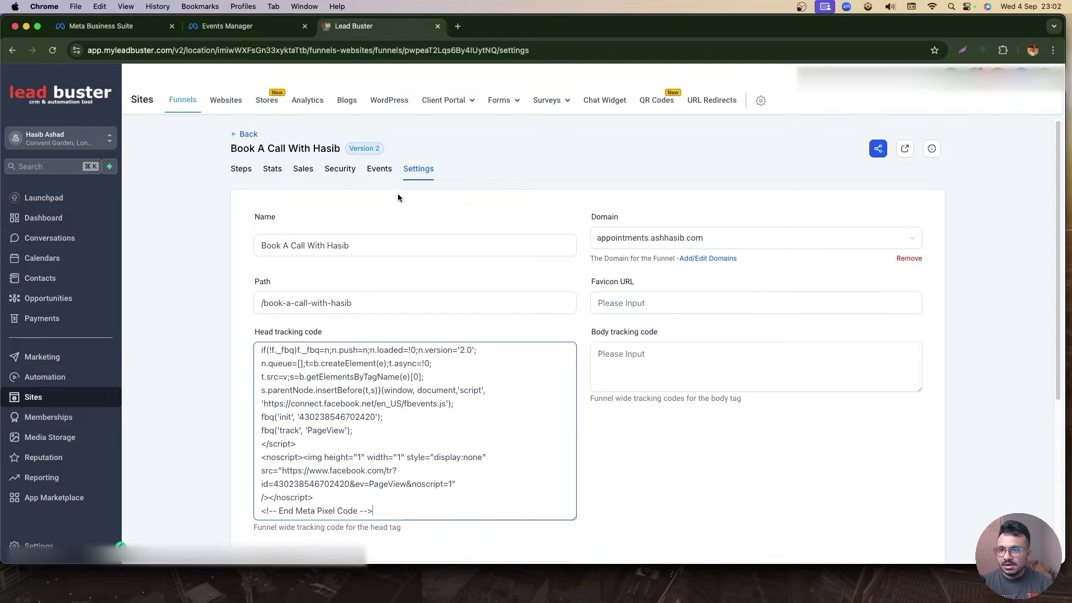
pyautogui.scroll(-5, 430, 274)
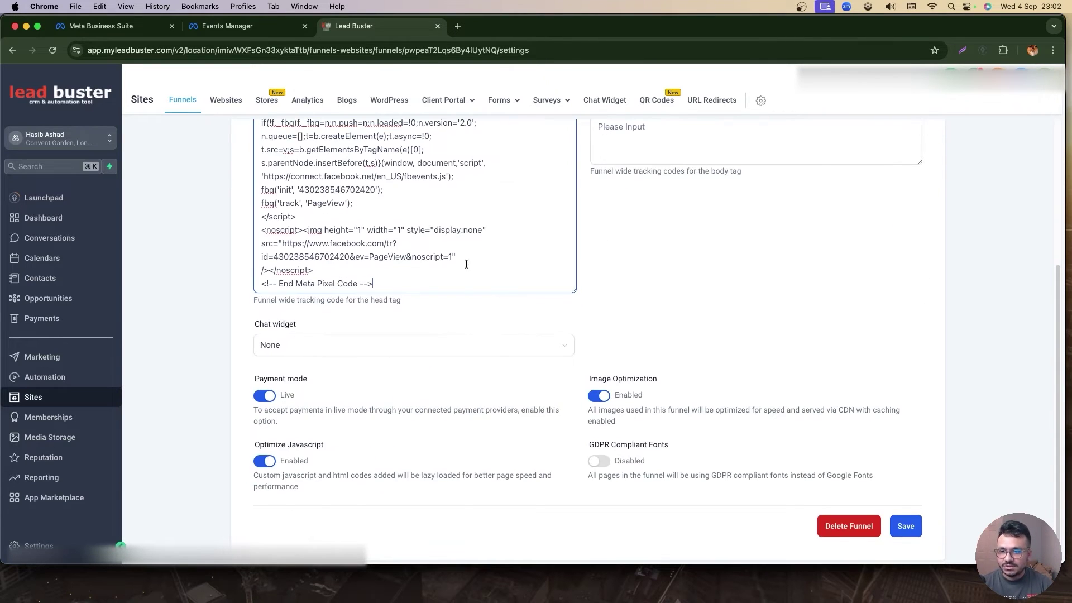
pyautogui.click(902, 523)
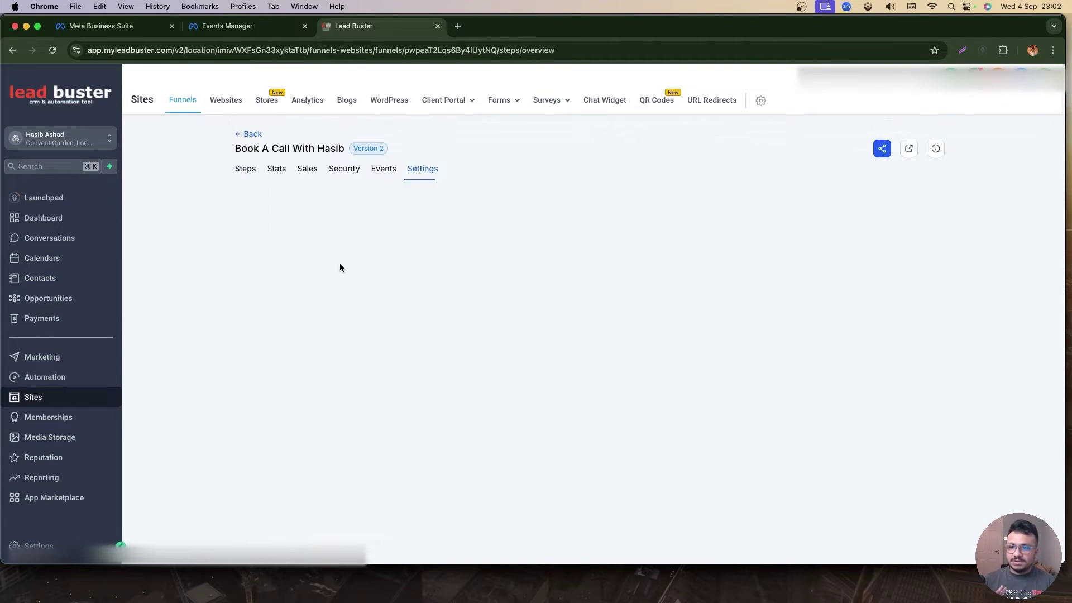
# Back in Events Manager, turn on automatic advanced matching for the new pixel and finish its setup.
pyautogui.hotkey('ctrl', 'shift', 'Tab')
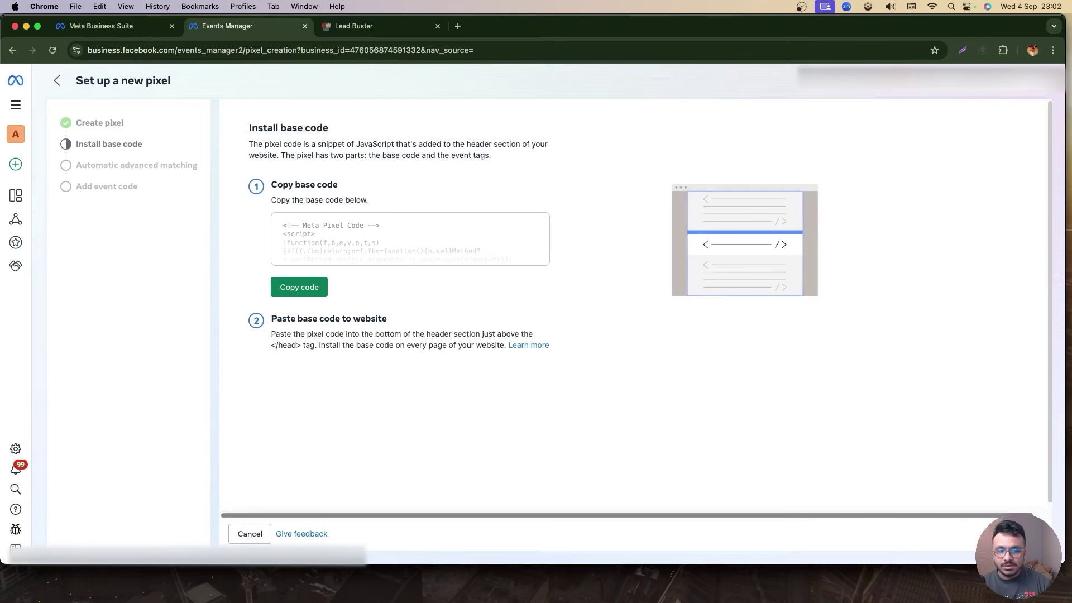
pyautogui.click(1021, 533)
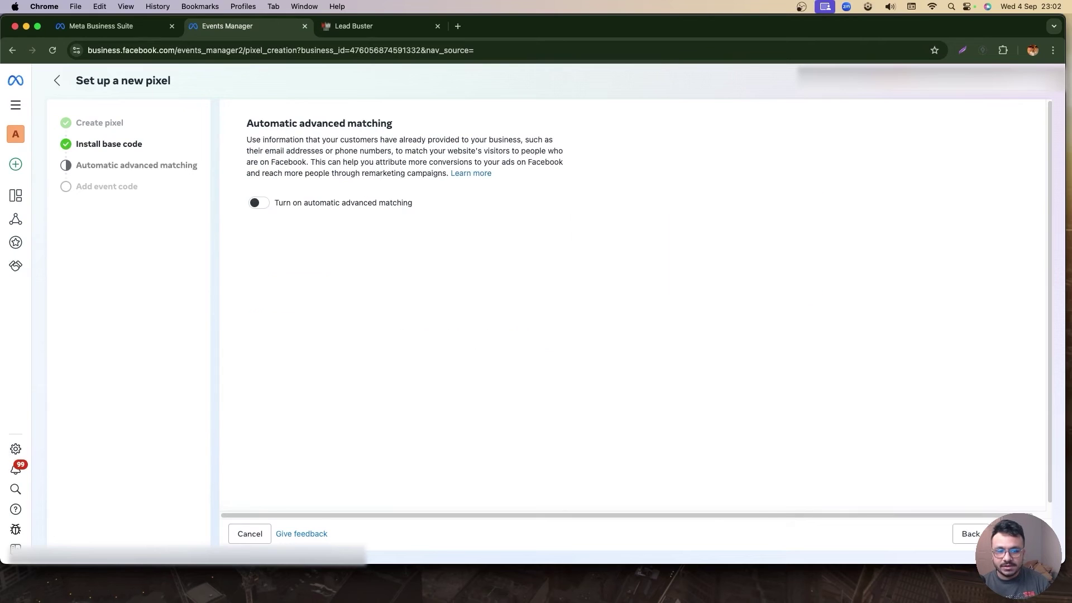
pyautogui.click(257, 205)
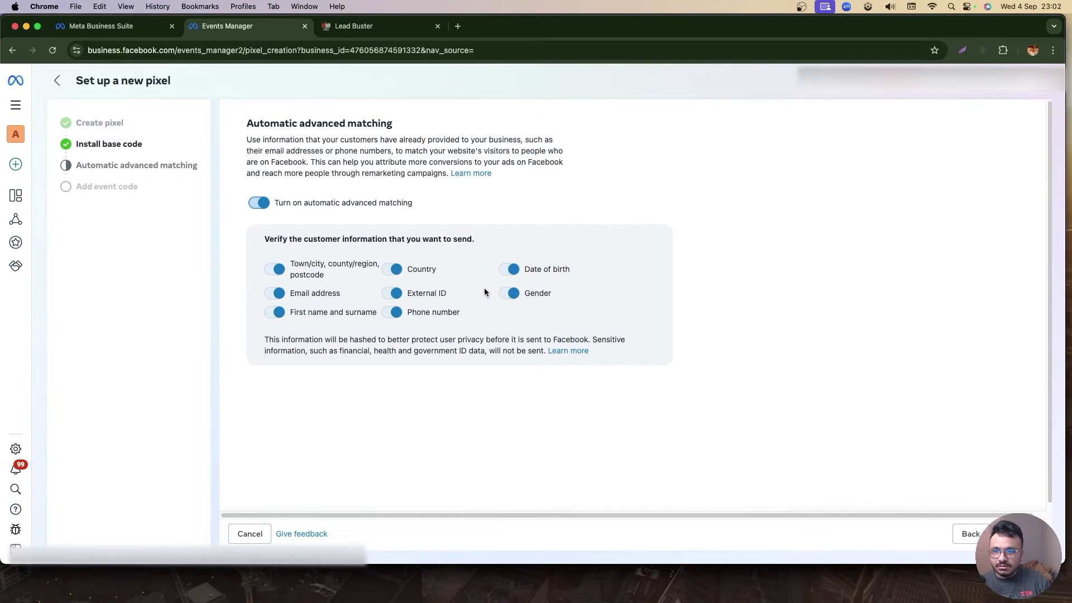
pyautogui.click(1005, 534)
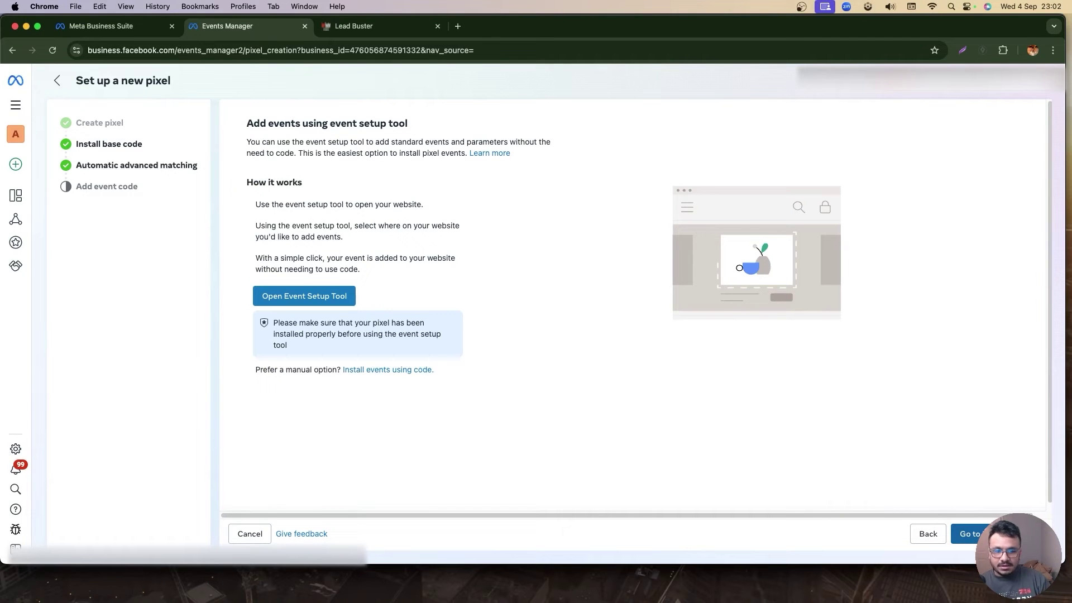
pyautogui.click(969, 534)
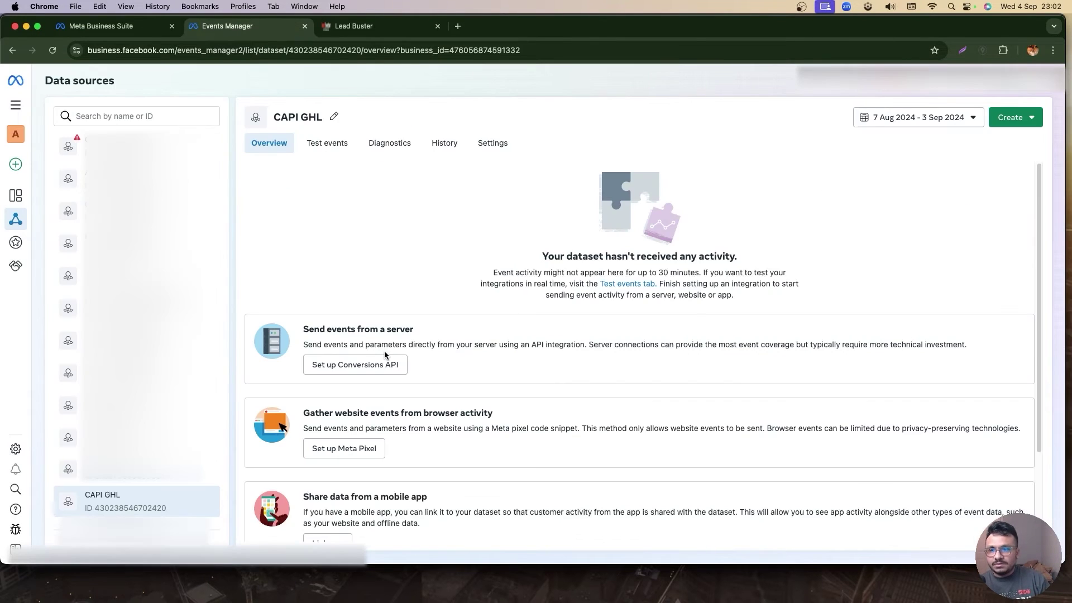
# Look over the CAPI GHL dataset's connection options and its website, matching and event settings, then return to its overview.
pyautogui.scroll(-2, 376, 331)
pyautogui.scroll(-1, 376, 332)
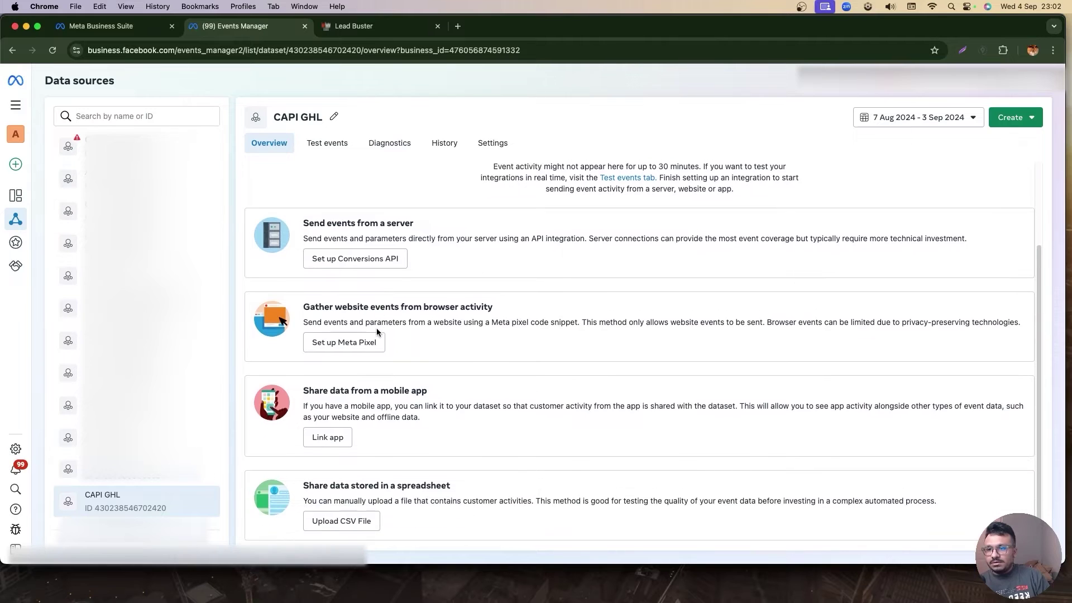
pyautogui.scroll(3, 376, 330)
pyautogui.click(505, 149)
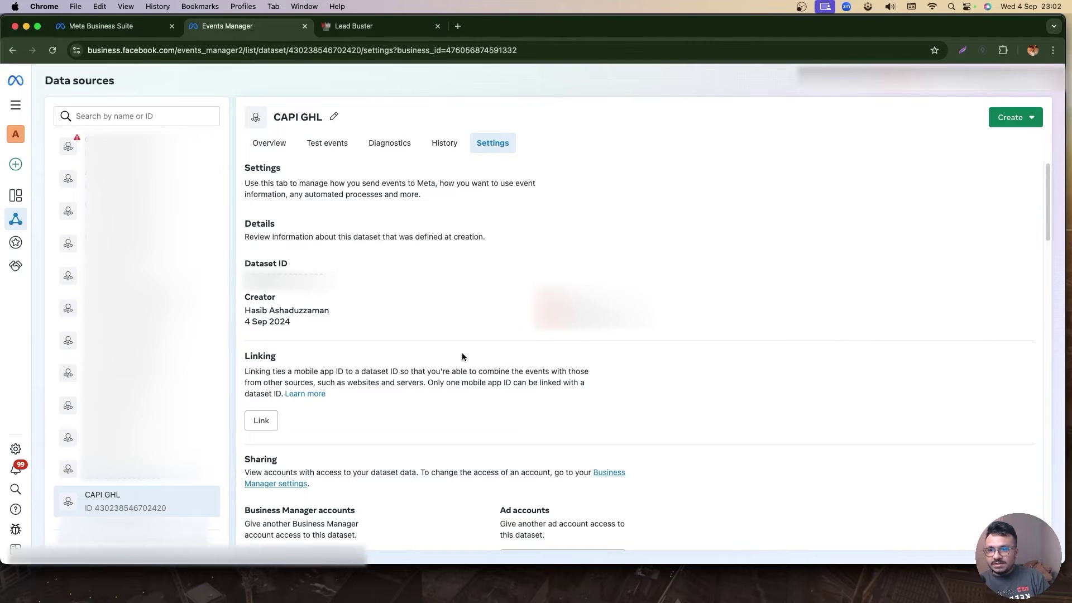
pyautogui.scroll(-8, 293, 362)
pyautogui.scroll(-5, 292, 369)
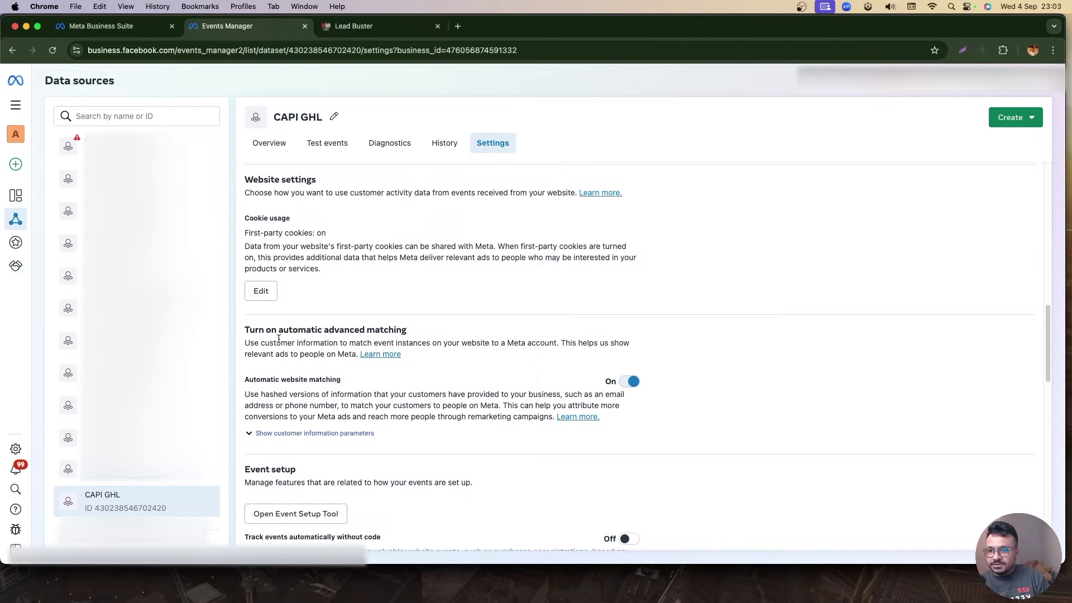
pyautogui.scroll(-6, 461, 400)
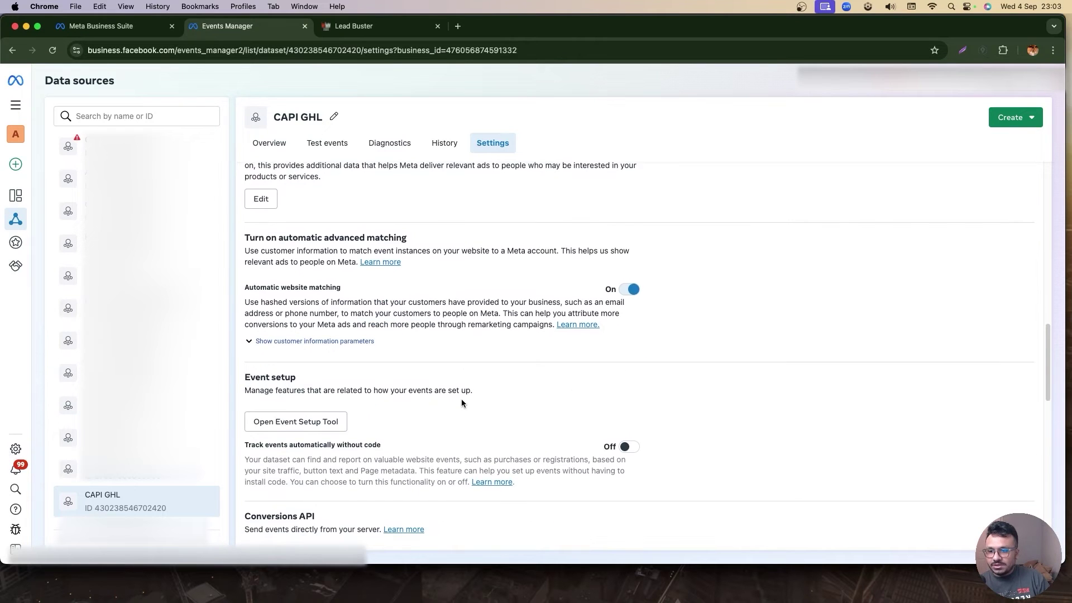
pyautogui.scroll(15, 289, 156)
pyautogui.click(274, 146)
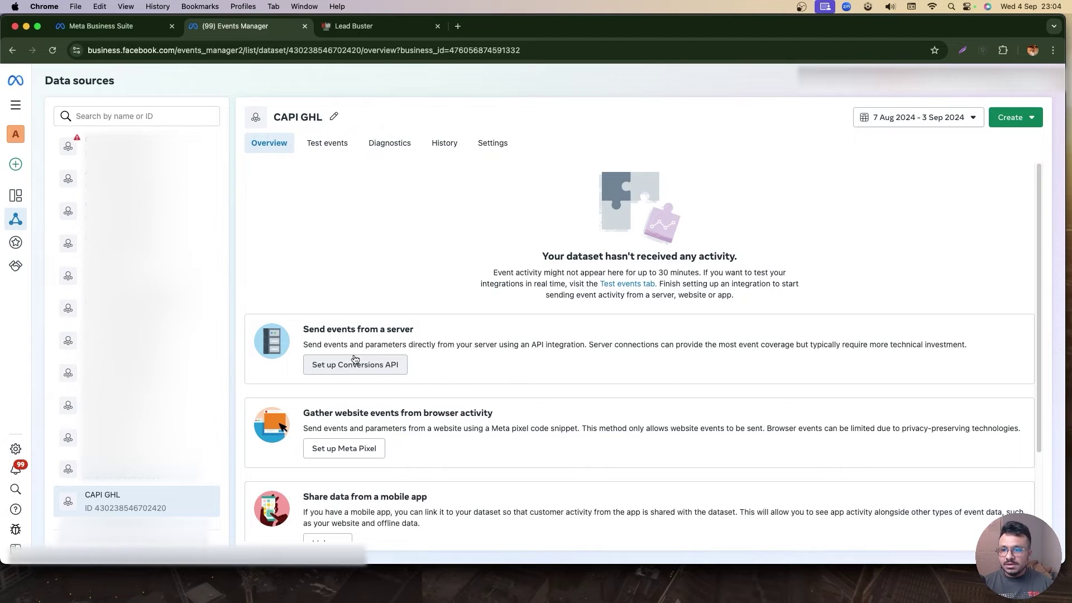
# Start the manual Conversions API setup for CAPI GHL and choose Technology as the event category.
pyautogui.click(352, 365)
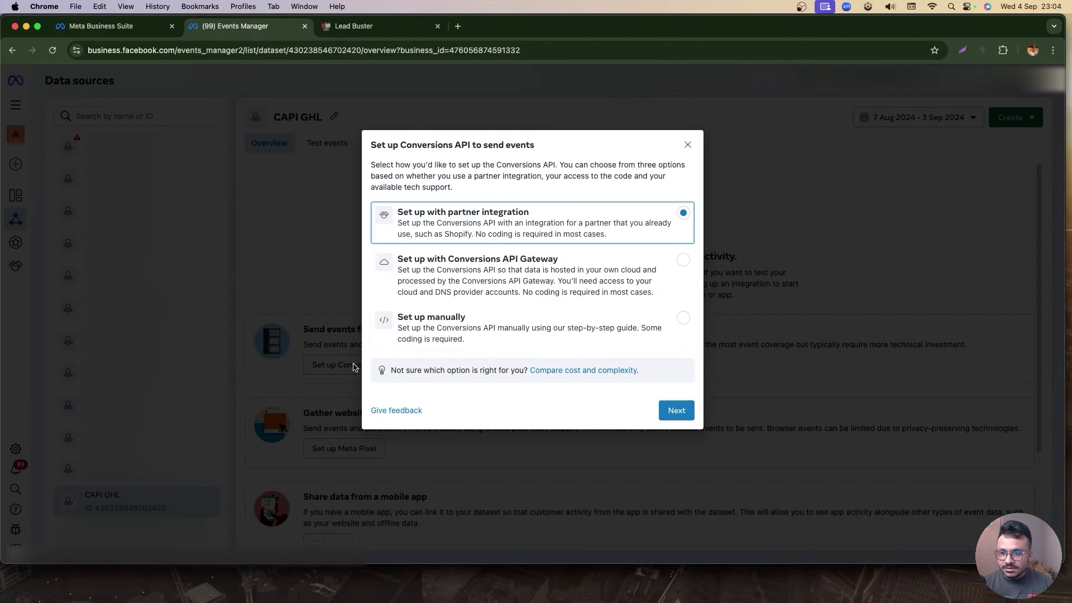
pyautogui.click(446, 328)
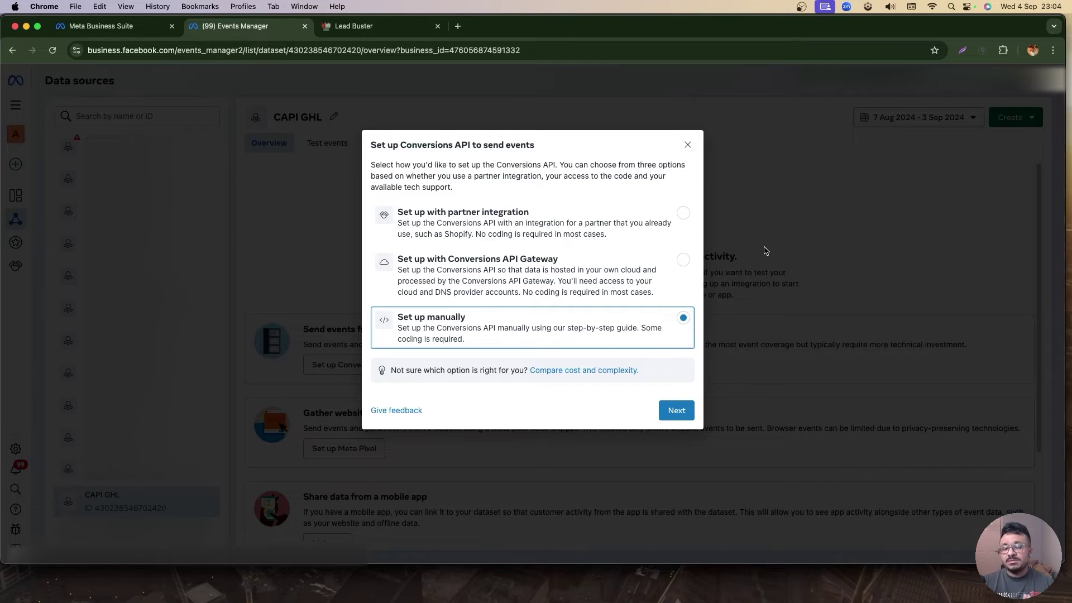
pyautogui.click(667, 415)
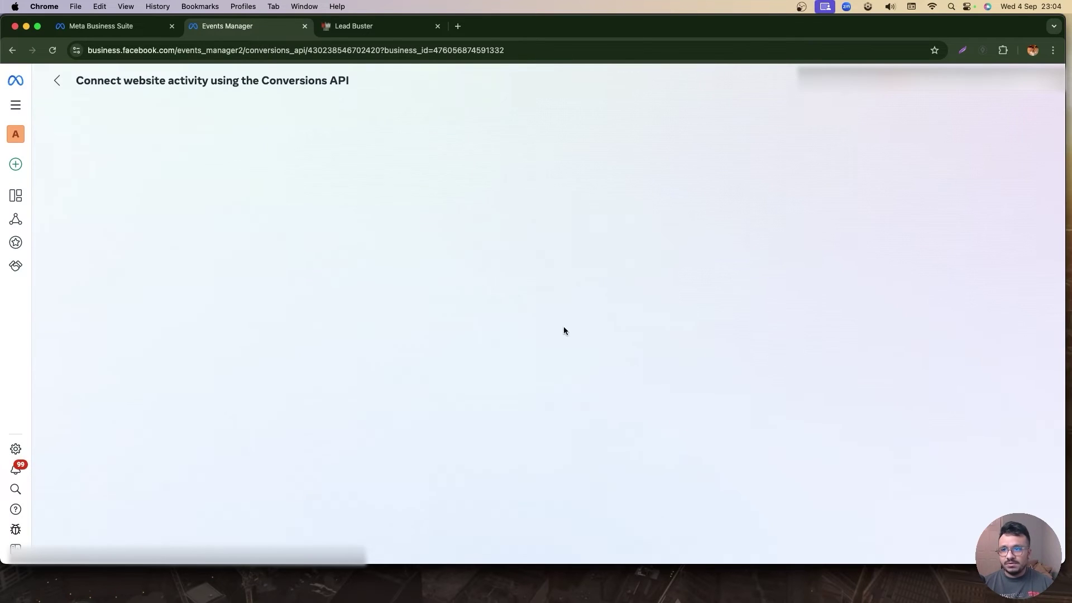
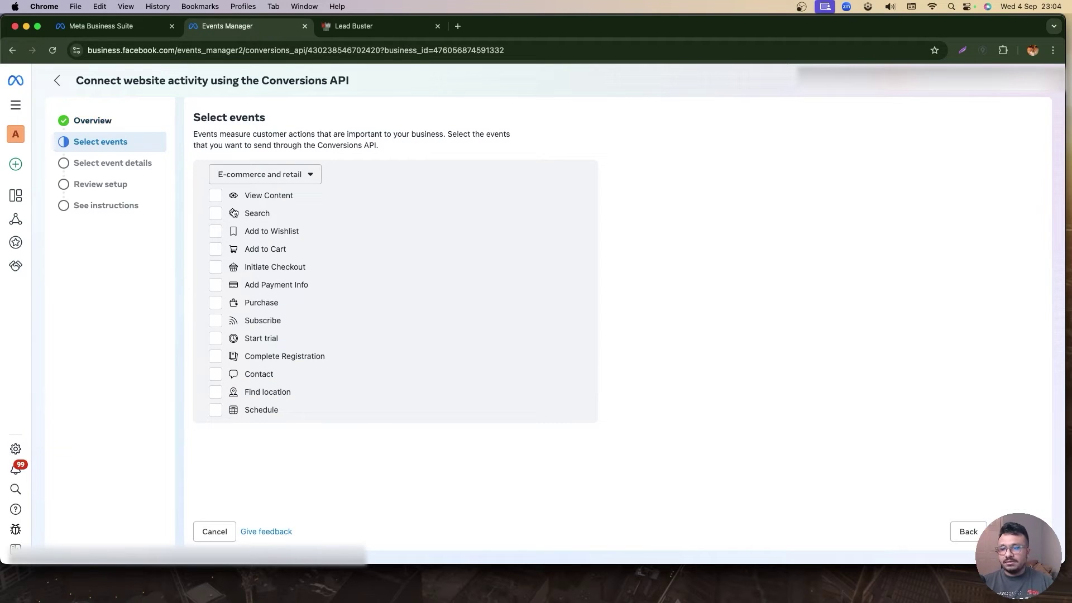
pyautogui.click(266, 179)
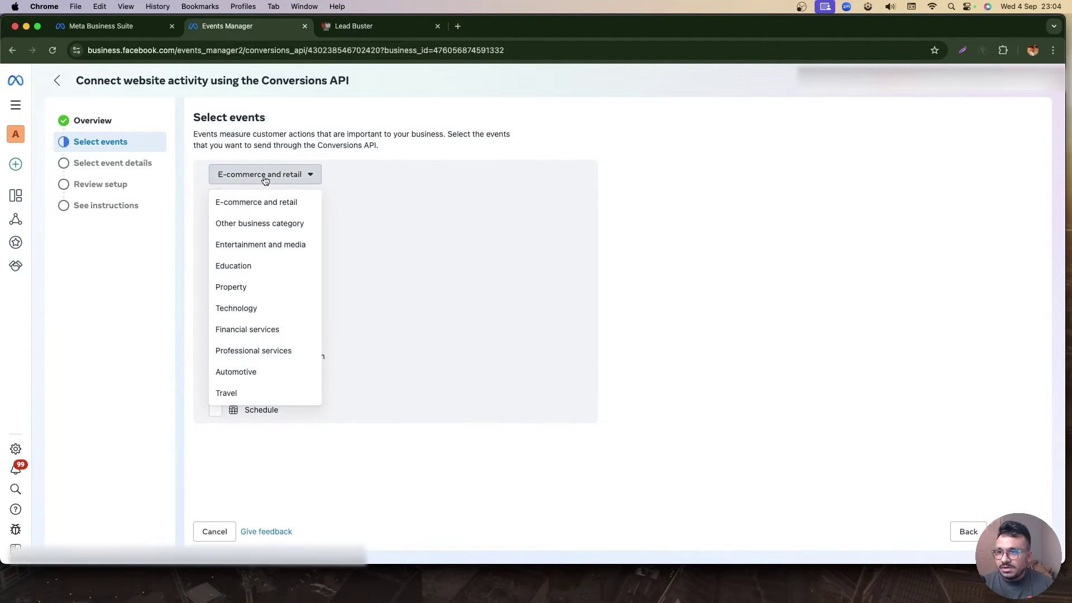
pyautogui.click(257, 311)
pyautogui.click(235, 175)
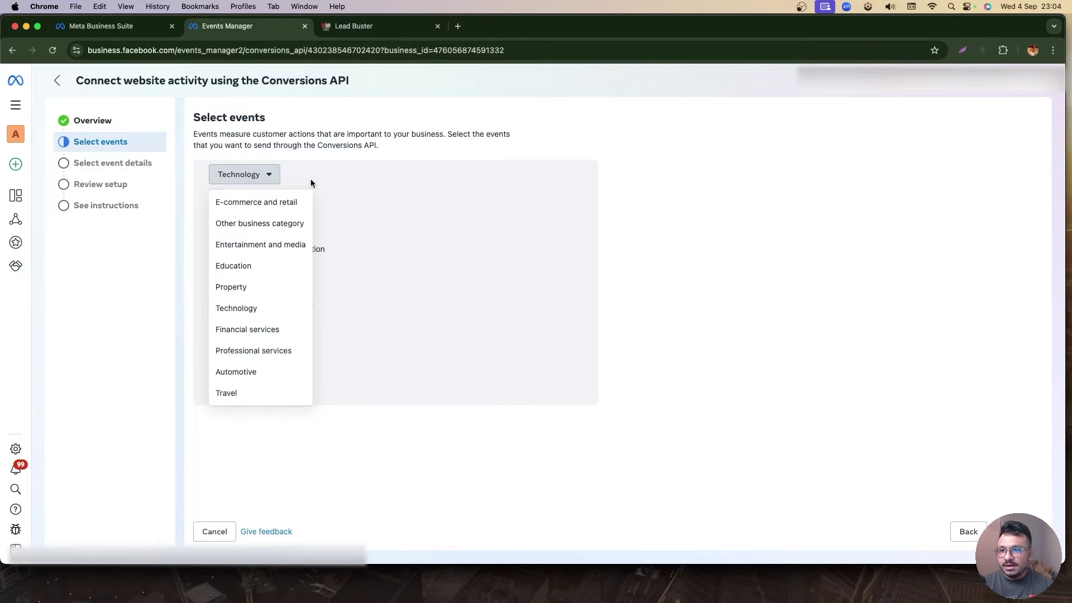
pyautogui.click(336, 149)
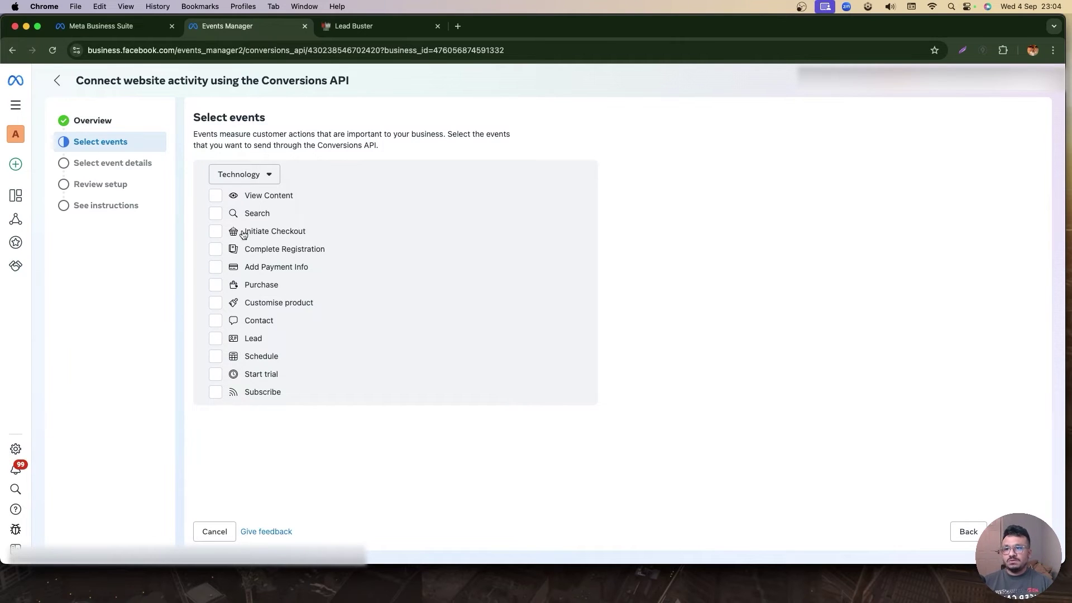
# Select the Schedule, Lead and Contact events for sending through the Conversions API.
pyautogui.click(216, 360)
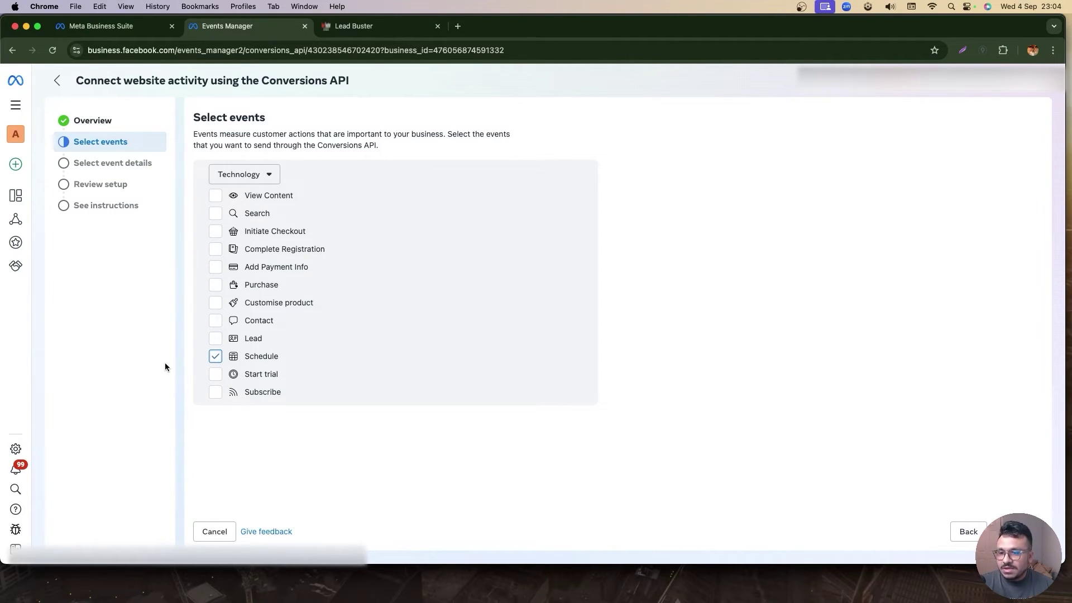
pyautogui.click(215, 339)
pyautogui.click(214, 323)
pyautogui.click(215, 272)
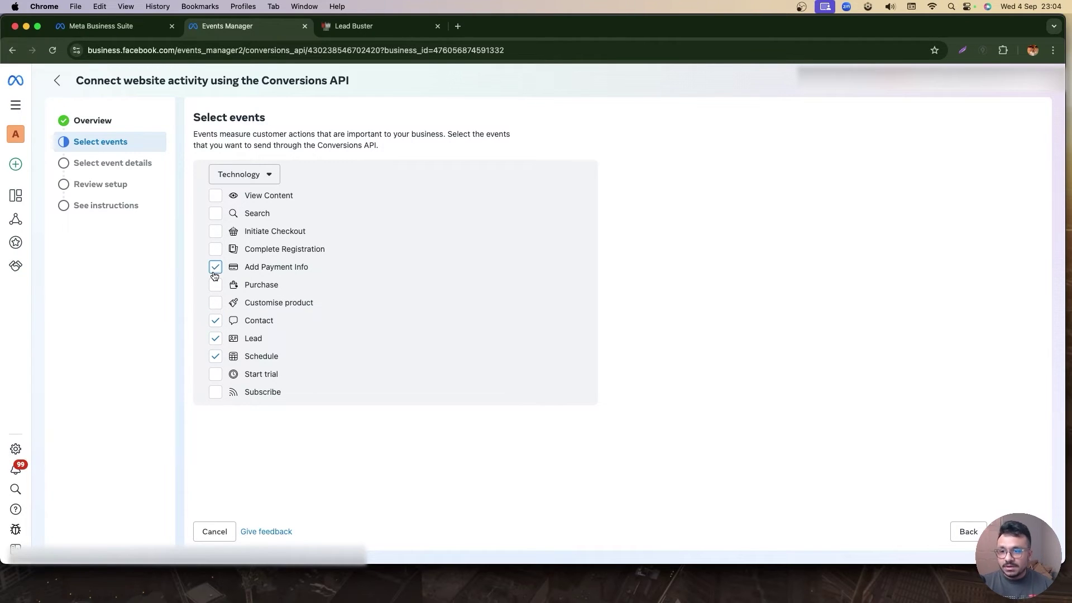
pyautogui.click(215, 267)
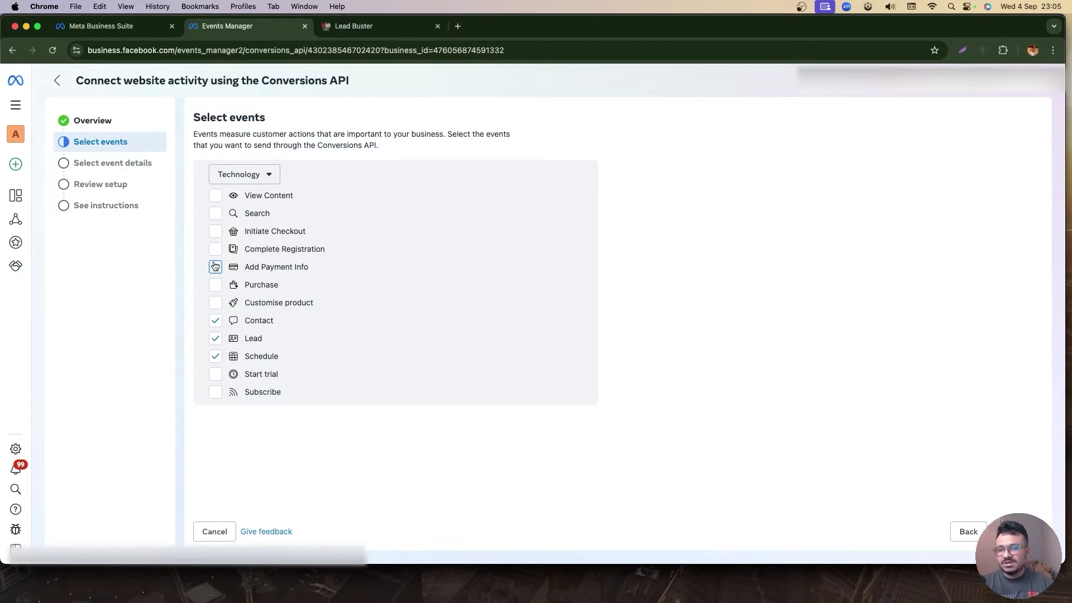
# Include Event ID and every customer information parameter for the Add Payment Info event.
pyautogui.click(358, 30)
pyautogui.click(252, 28)
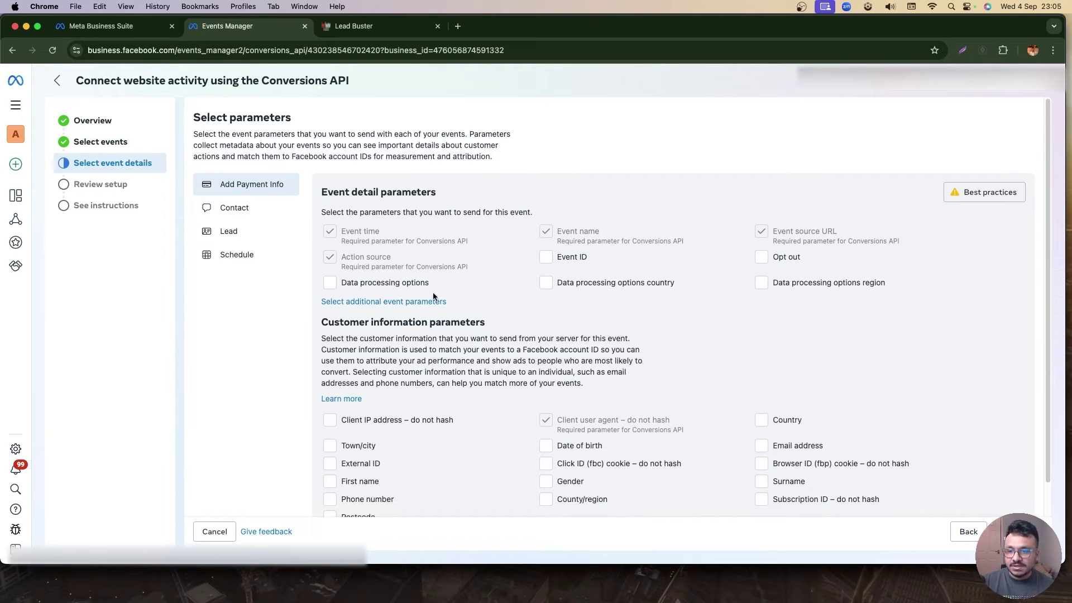
pyautogui.scroll(-2, 564, 337)
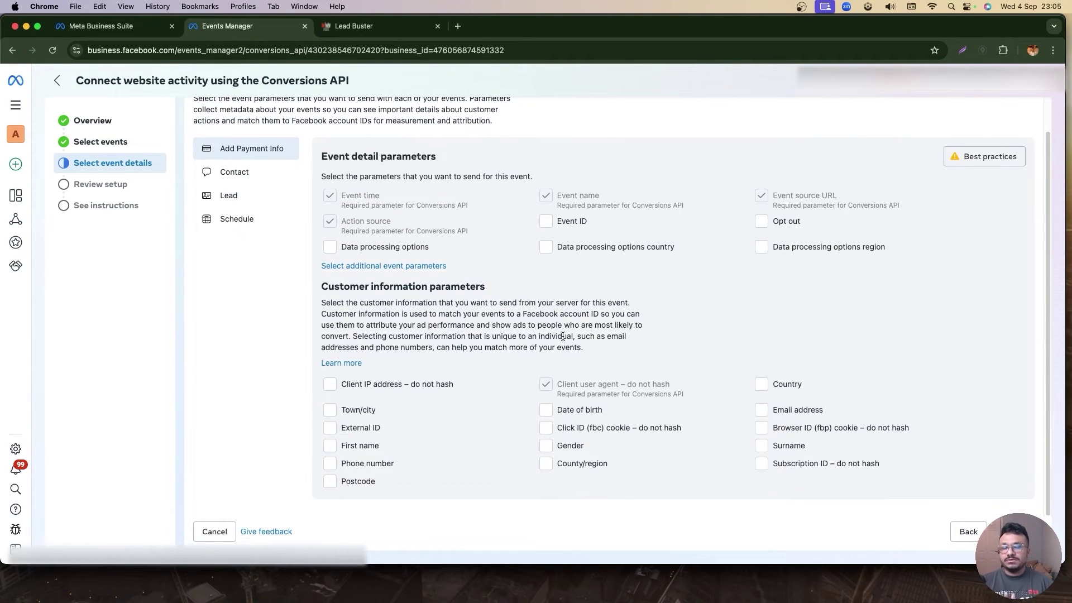
pyautogui.click(544, 221)
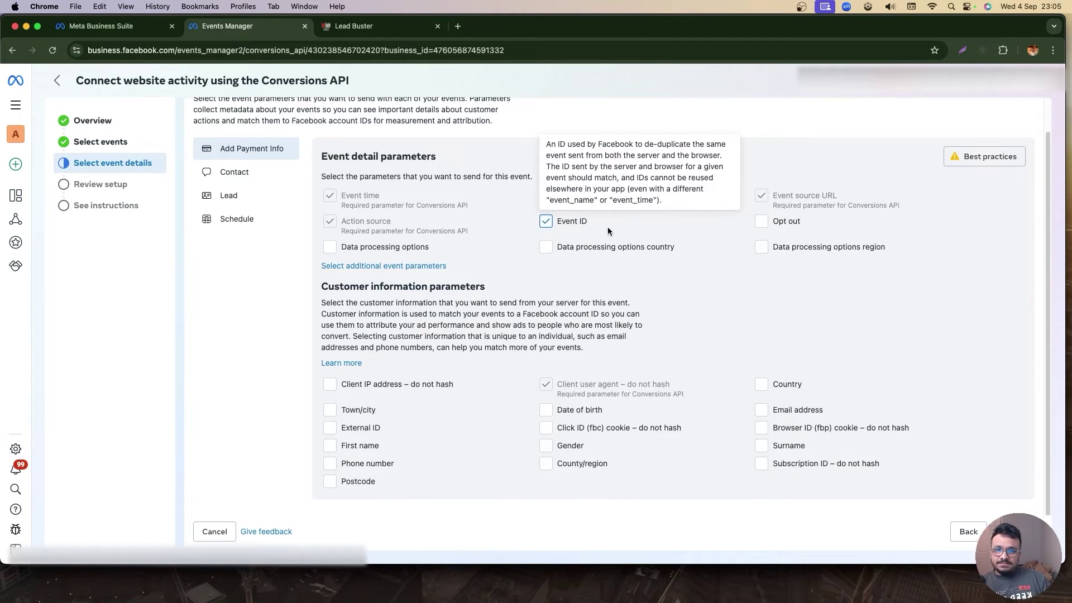
pyautogui.click(330, 386)
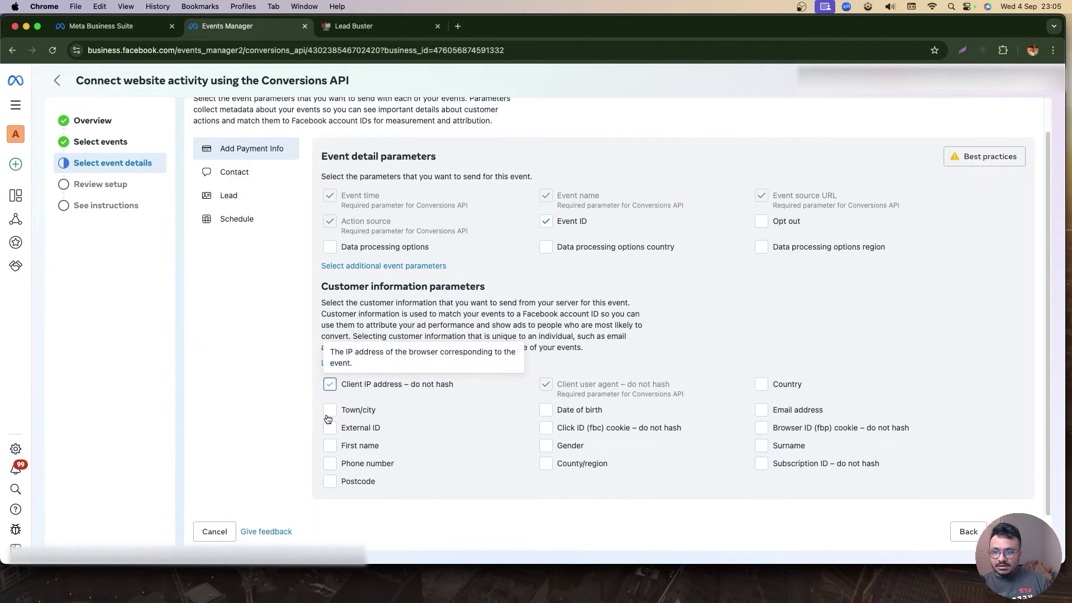
pyautogui.click(329, 413)
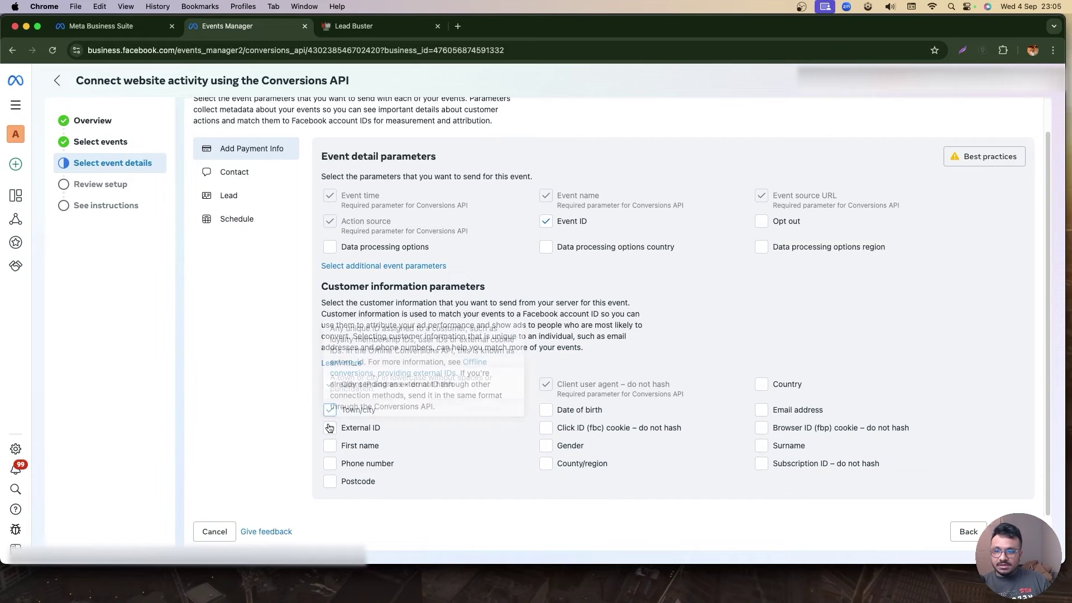
pyautogui.click(329, 463)
pyautogui.click(330, 481)
pyautogui.click(545, 410)
pyautogui.click(545, 427)
pyautogui.click(545, 445)
pyautogui.click(545, 464)
pyautogui.click(761, 384)
pyautogui.click(761, 463)
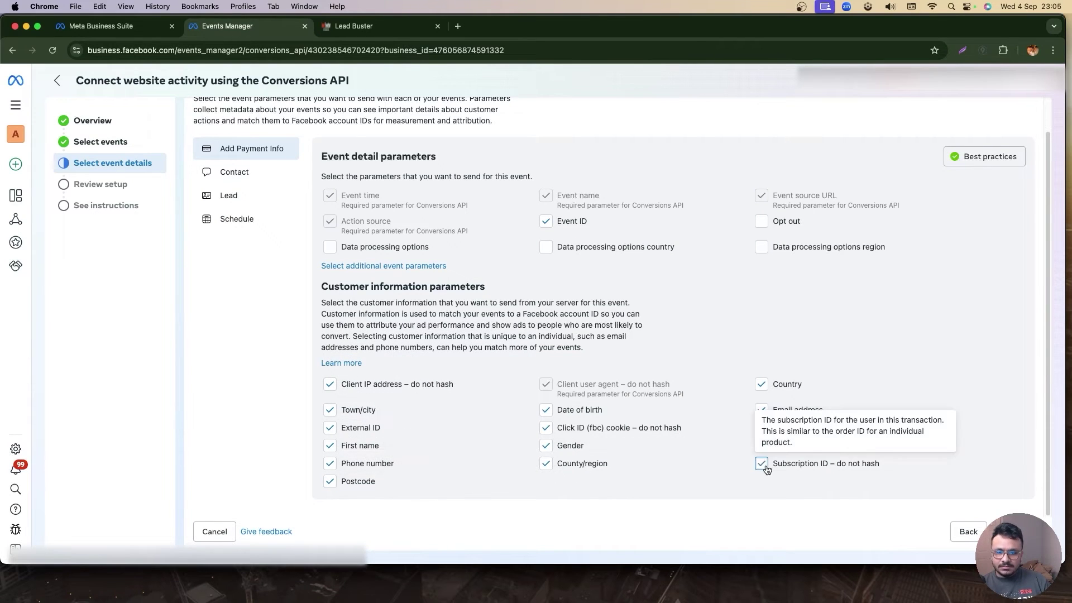
# Include Event ID and all customer information parameters for the Contact event.
pyautogui.click(235, 171)
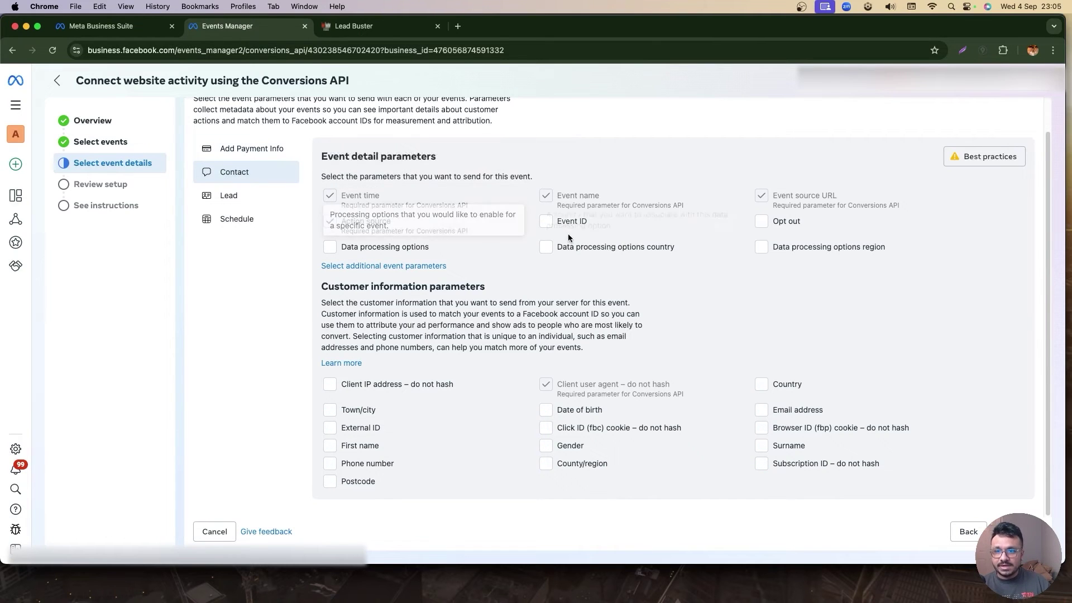
pyautogui.click(544, 222)
pyautogui.click(329, 384)
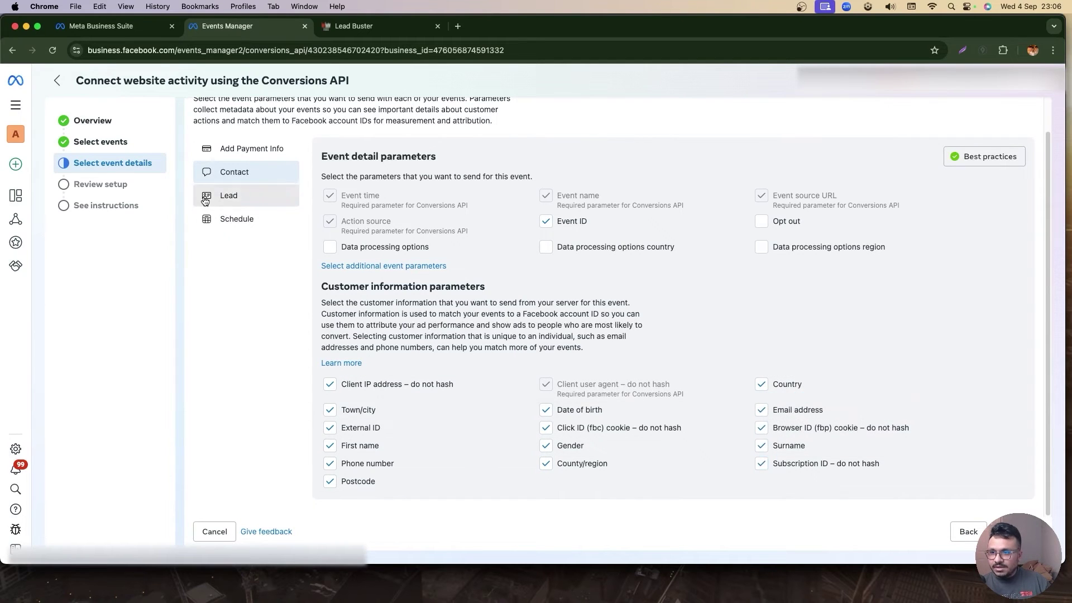
# Enable Event ID and the full set of customer information parameters for the Lead event.
pyautogui.click(229, 194)
pyautogui.click(329, 384)
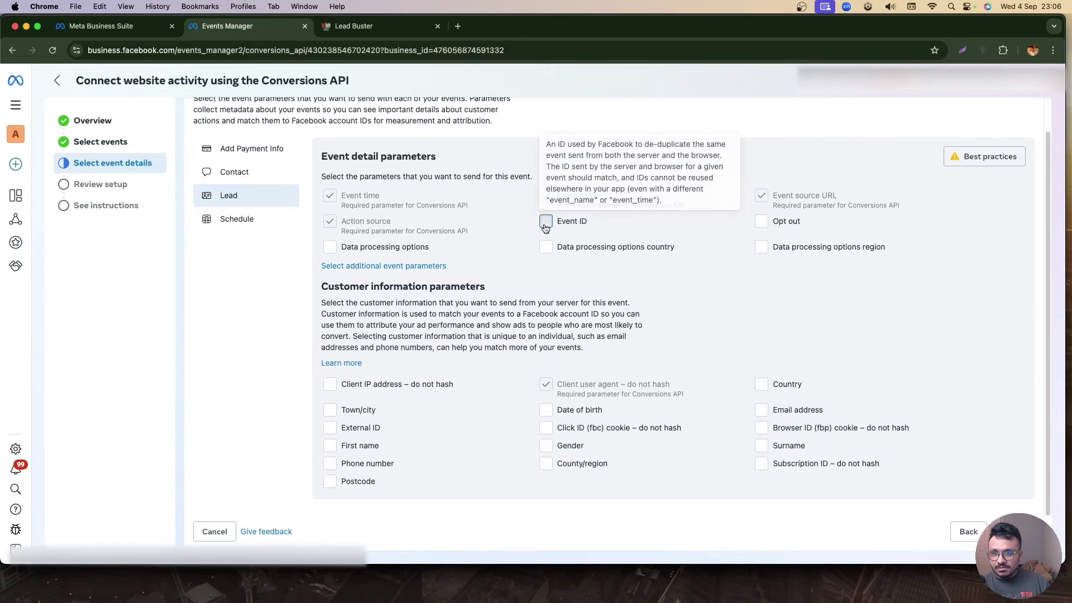
pyautogui.click(545, 221)
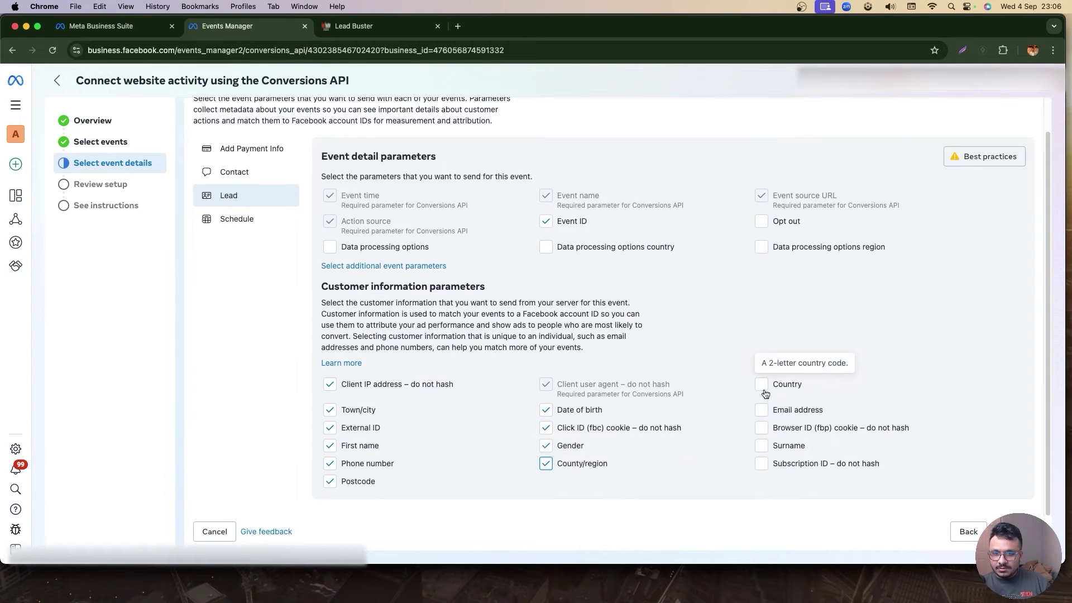
pyautogui.click(762, 384)
pyautogui.click(761, 410)
pyautogui.click(762, 428)
pyautogui.click(762, 445)
pyautogui.click(761, 464)
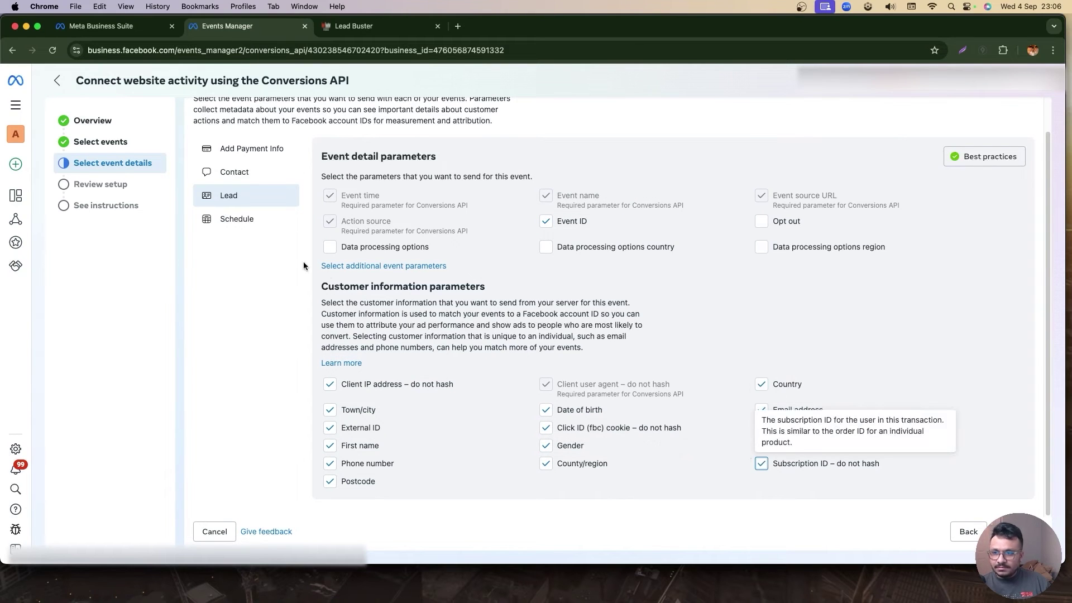
# Enable Event ID and all customer information parameters for the Schedule event.
pyautogui.click(239, 222)
pyautogui.click(546, 221)
pyautogui.click(329, 384)
pyautogui.click(329, 409)
pyautogui.click(330, 428)
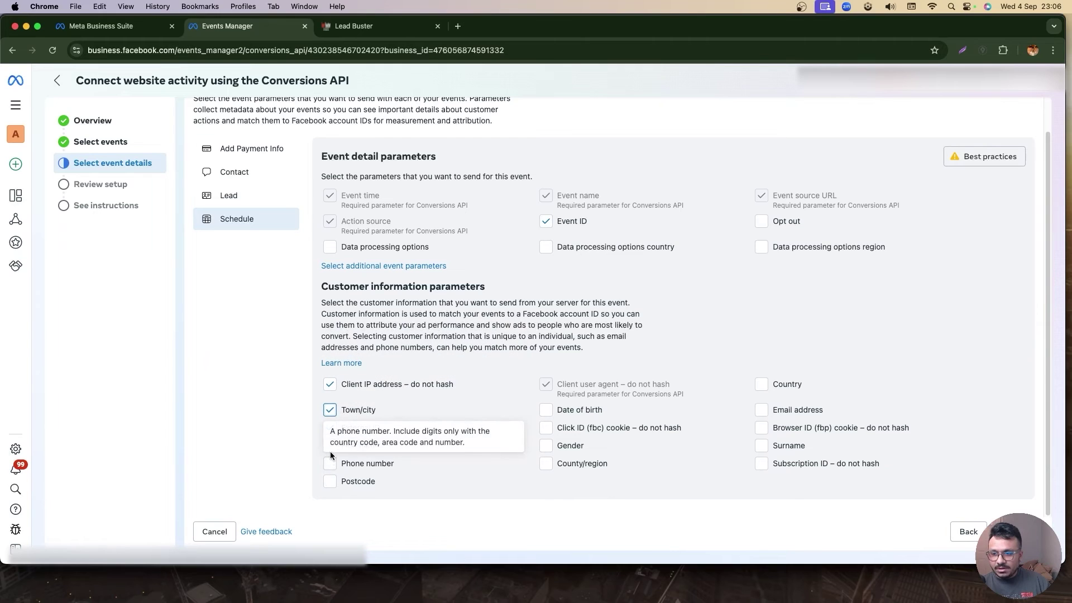
pyautogui.click(330, 445)
pyautogui.click(330, 463)
pyautogui.click(330, 482)
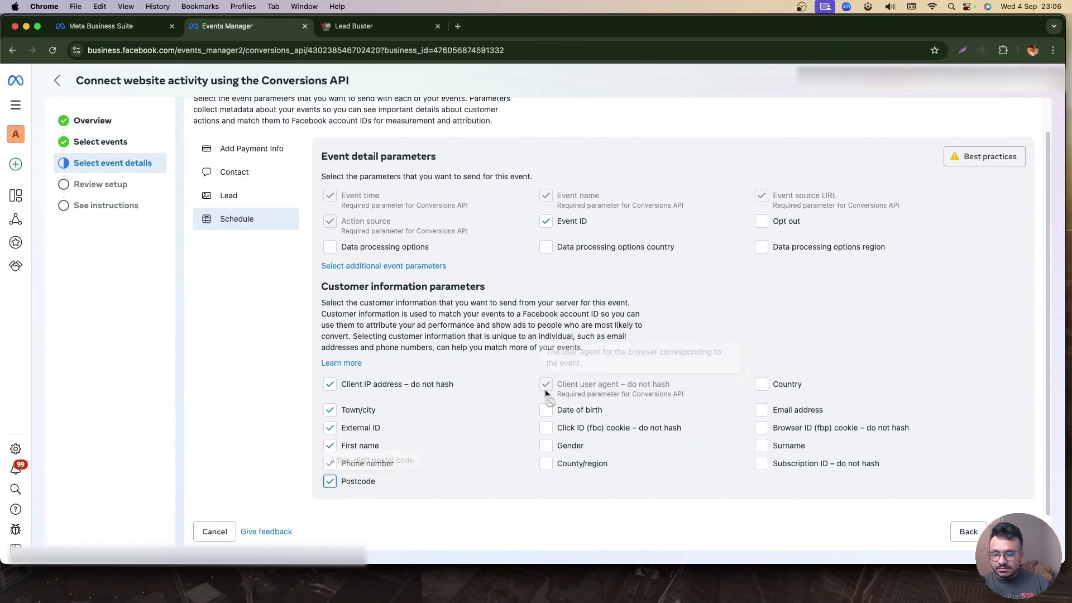
pyautogui.click(545, 427)
pyautogui.click(546, 445)
pyautogui.click(545, 464)
pyautogui.click(761, 384)
pyautogui.click(761, 410)
pyautogui.click(761, 427)
pyautogui.click(761, 446)
pyautogui.click(761, 464)
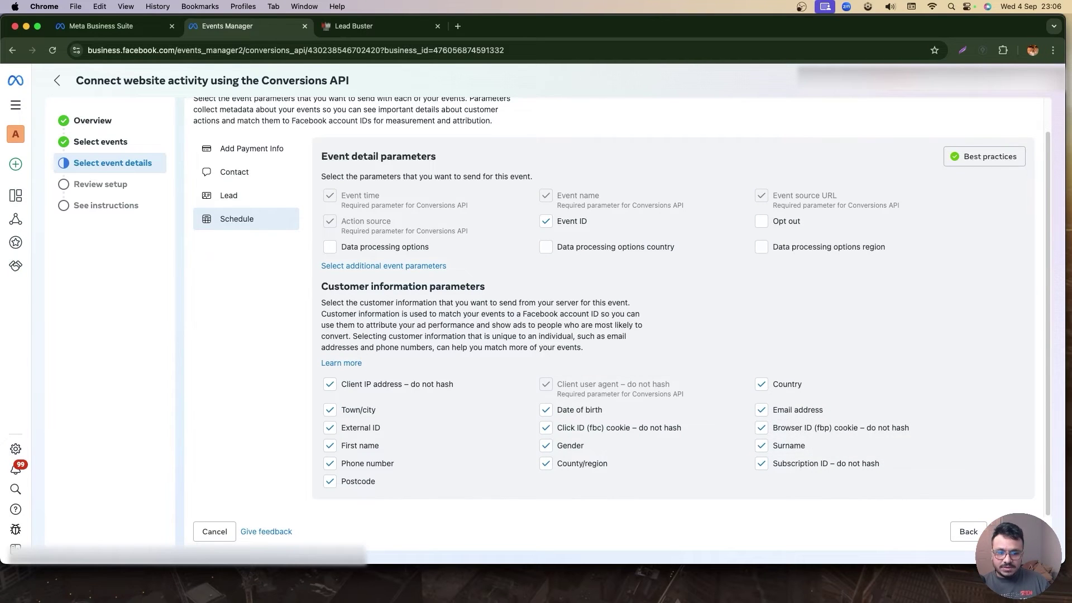
# Review the events and parameters chosen for the Conversions API, and proceed to the implementation instructions.
pyautogui.click(1014, 531)
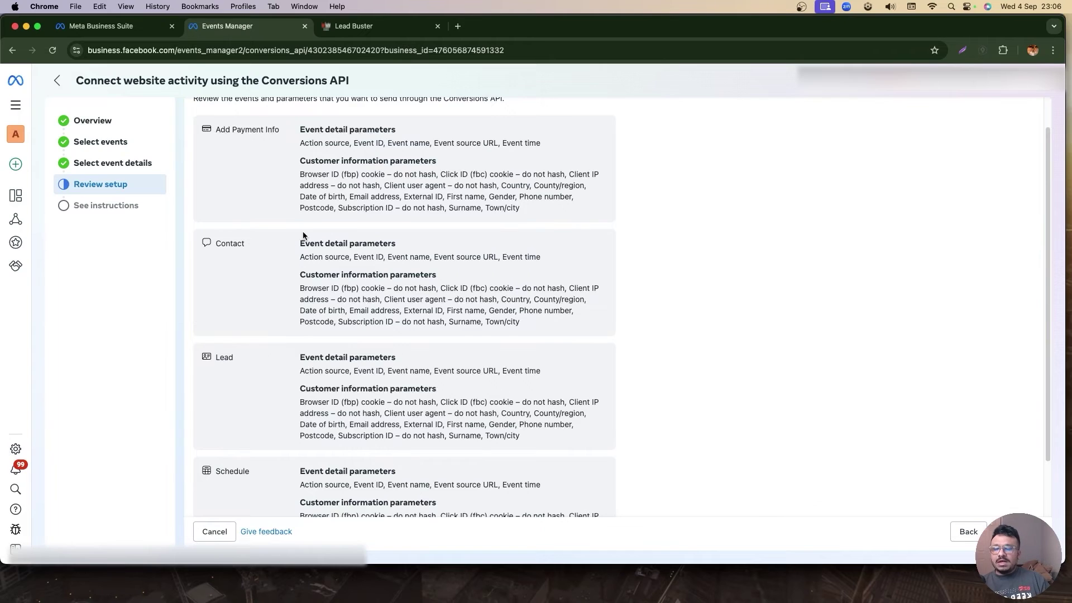
pyautogui.scroll(-2, 313, 238)
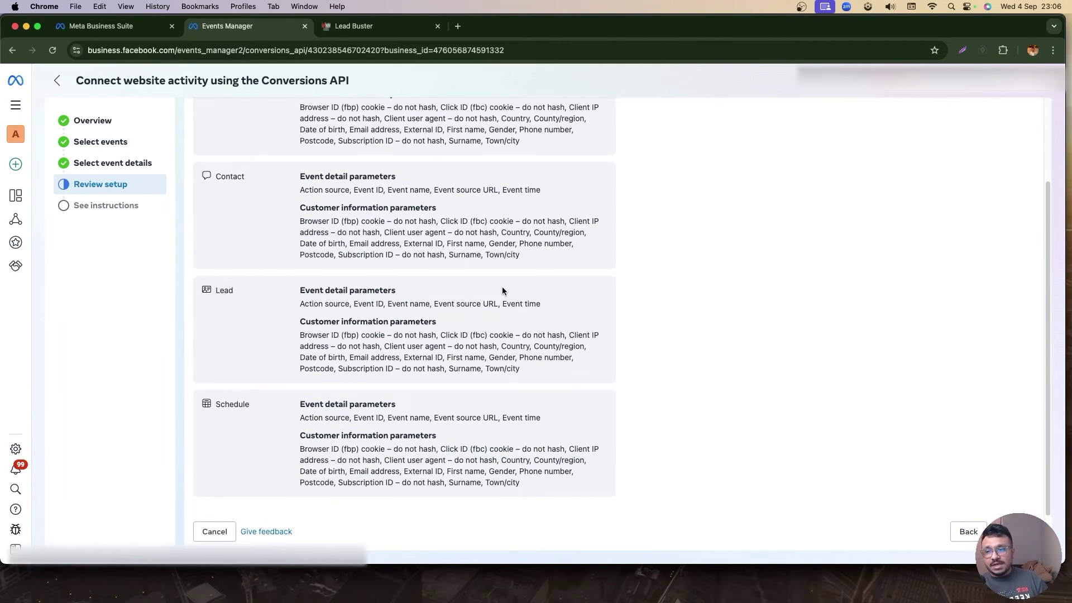
pyautogui.scroll(3, 600, 373)
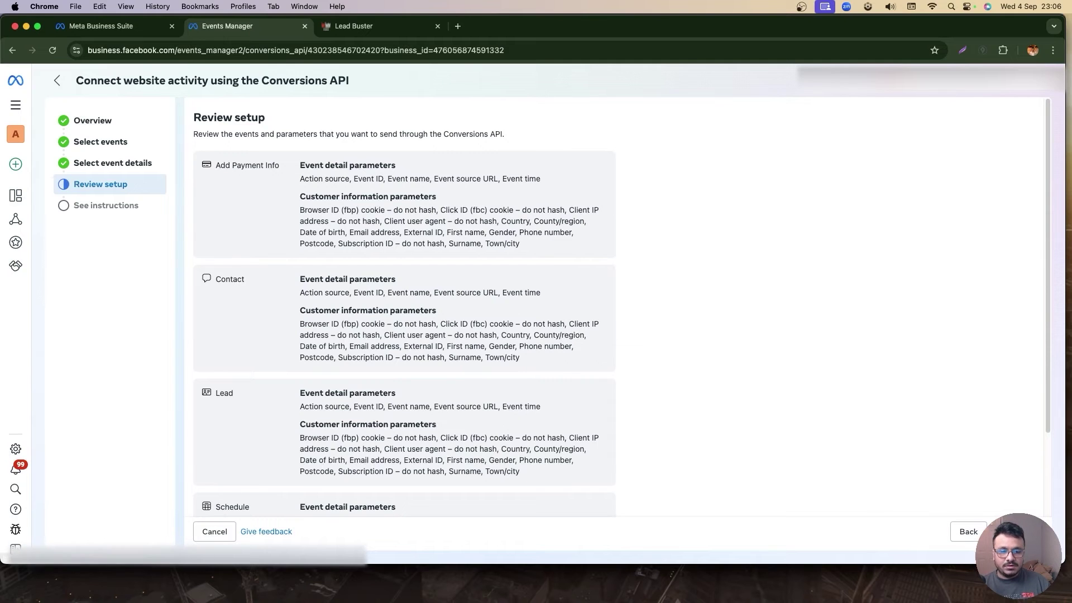
pyautogui.click(1013, 531)
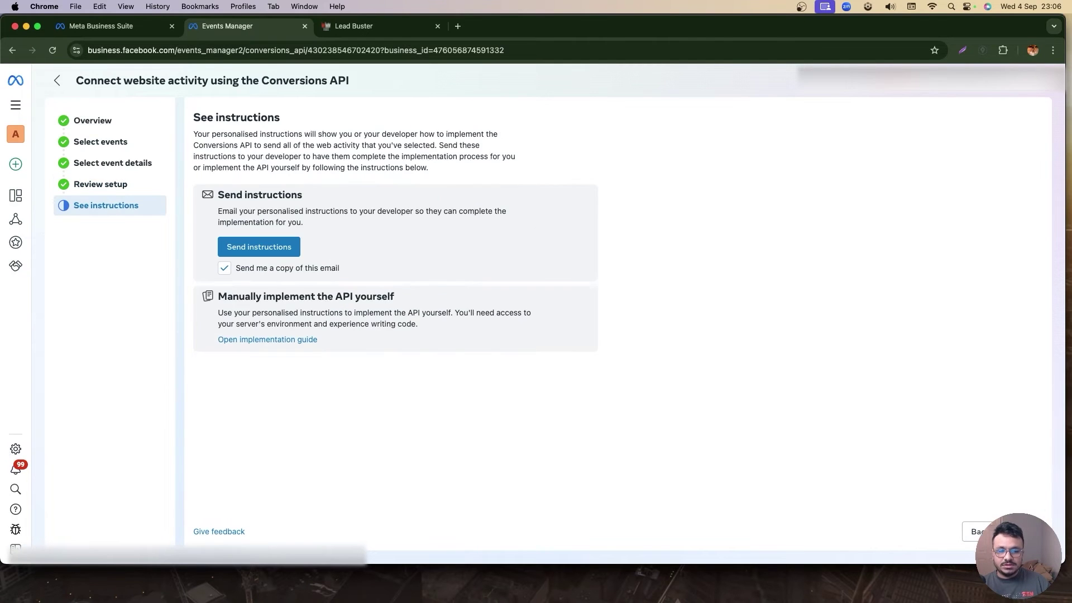
# Send the personalised setup instructions by email, filling in the recipient's address.
pyautogui.click(258, 247)
pyautogui.click(411, 195)
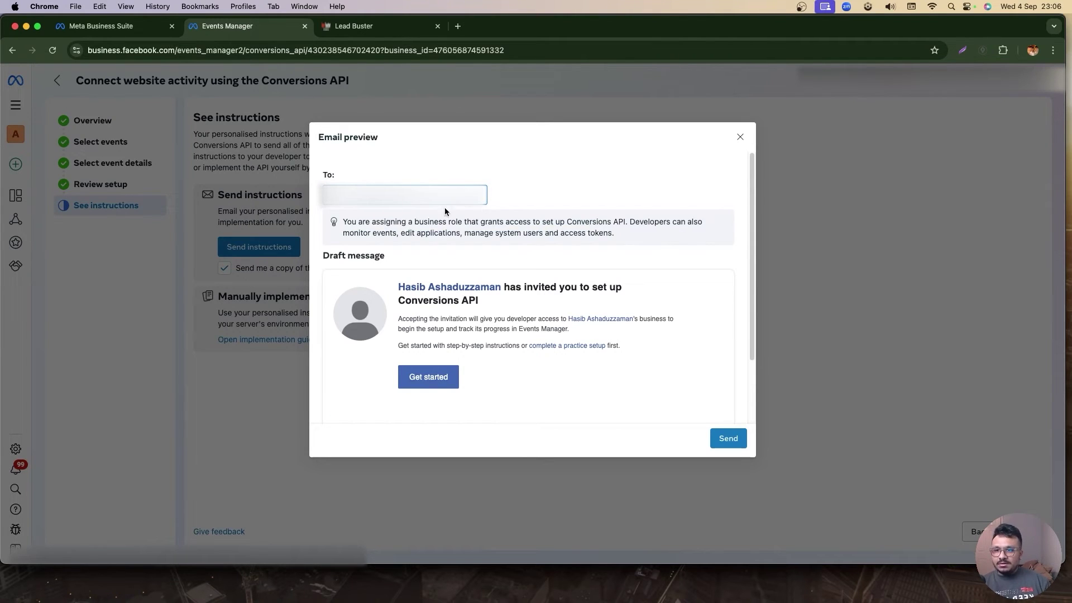
pyautogui.click(727, 439)
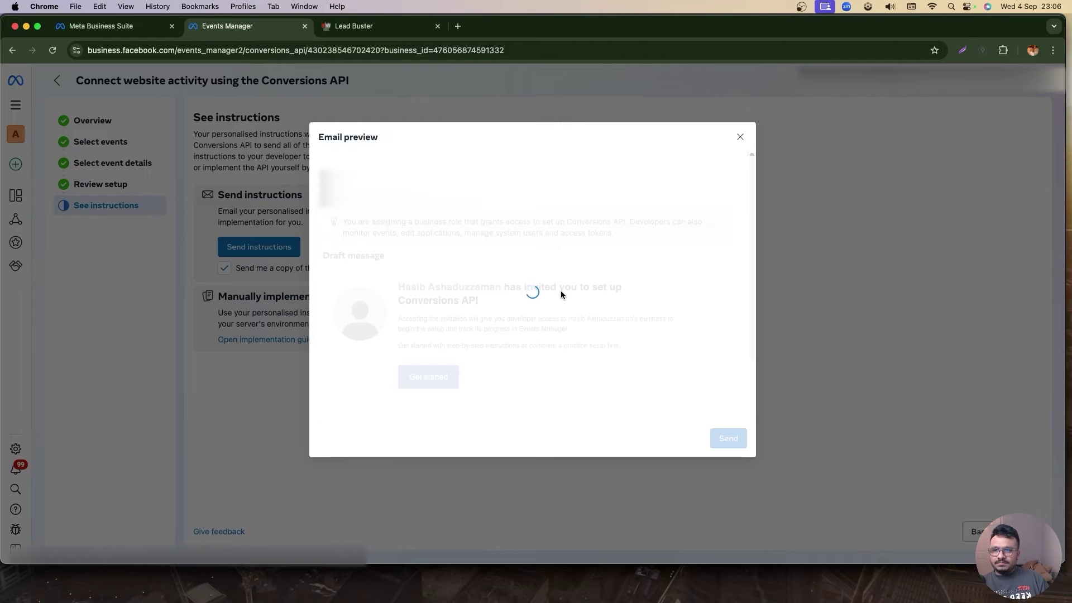
# From the invitation preview, start the Conversions API guide, generate an access token, copy it and switch to Notes.
pyautogui.scroll(-1, 447, 251)
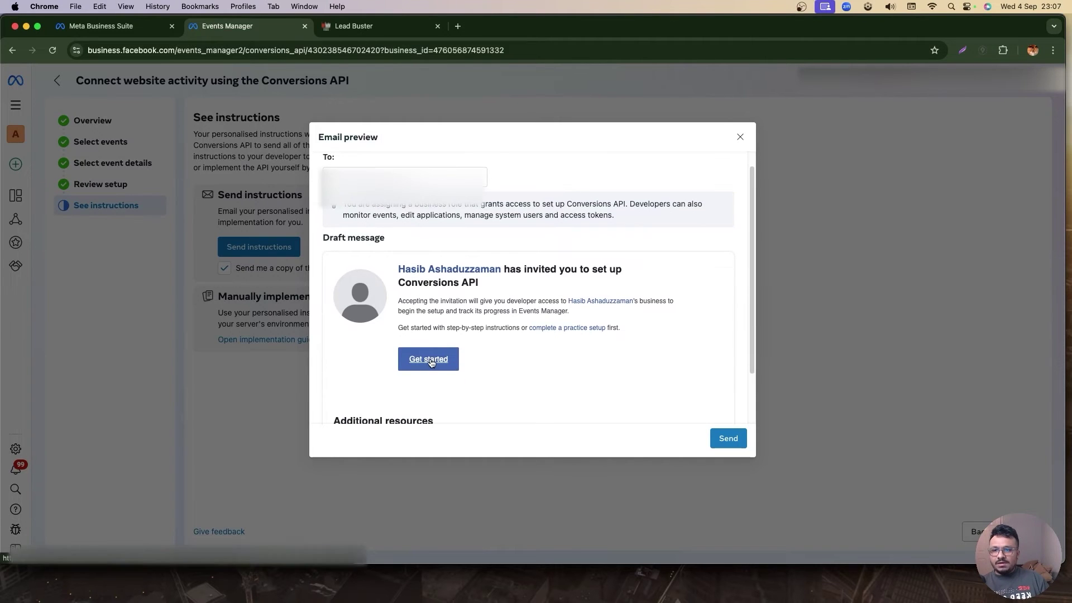
pyautogui.click(428, 363)
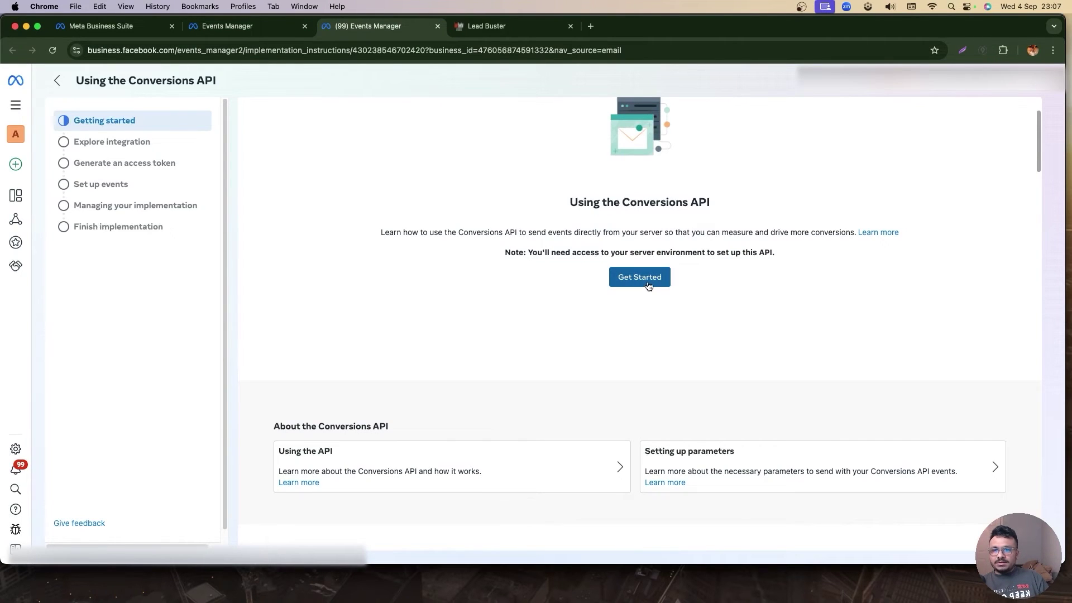
pyautogui.click(646, 283)
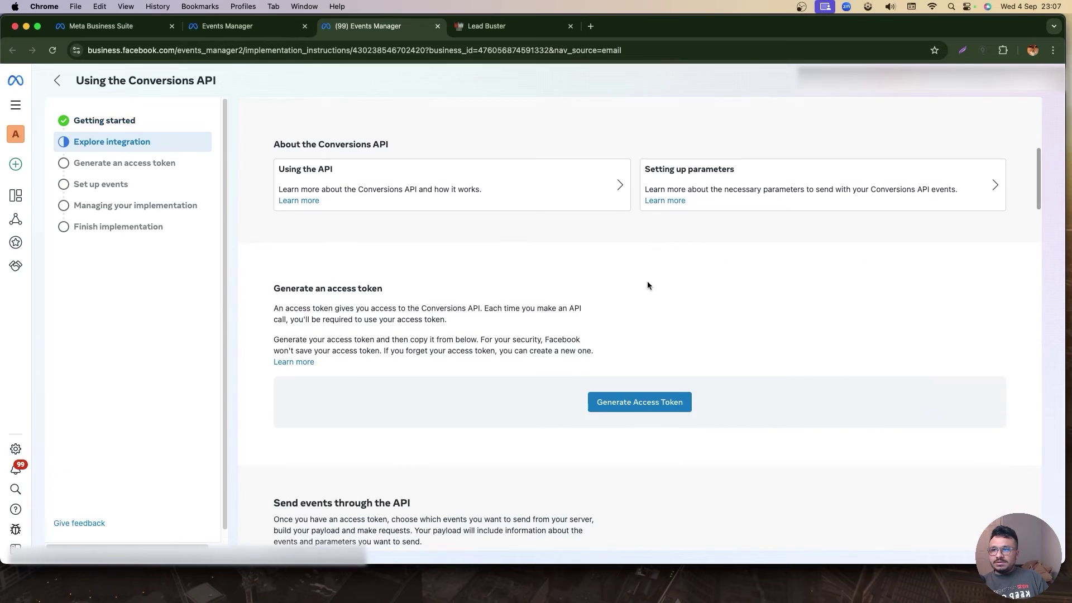
pyautogui.click(627, 402)
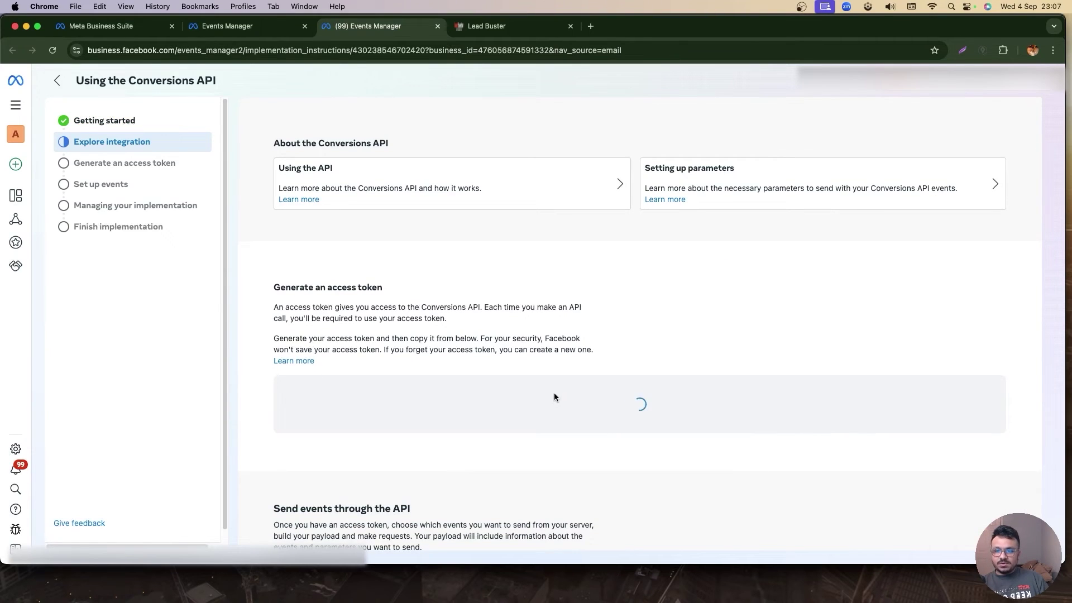
pyautogui.click(596, 429)
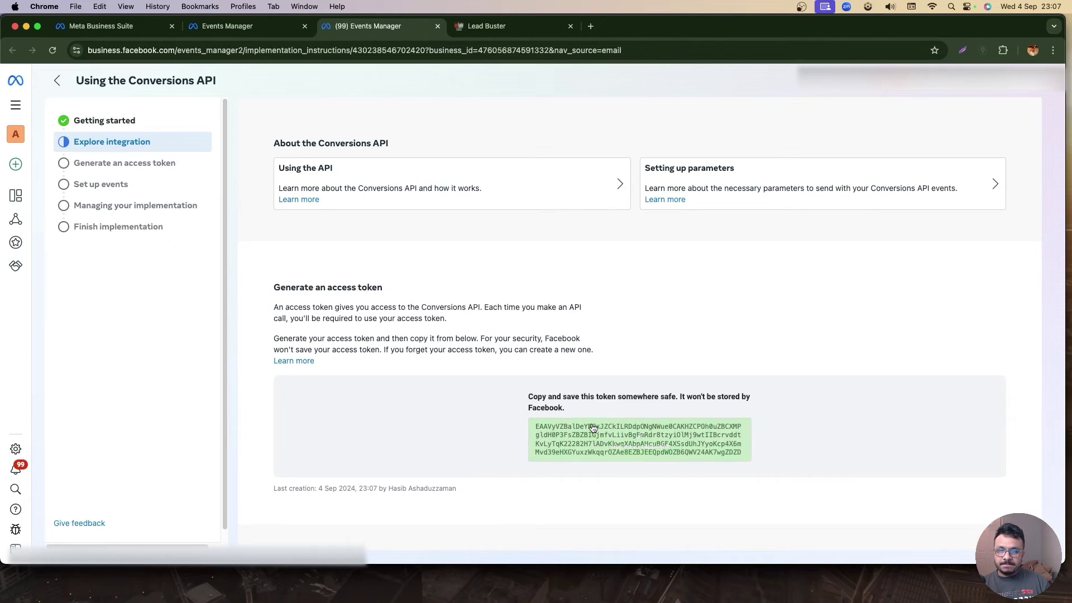
pyautogui.press('super+Tab')
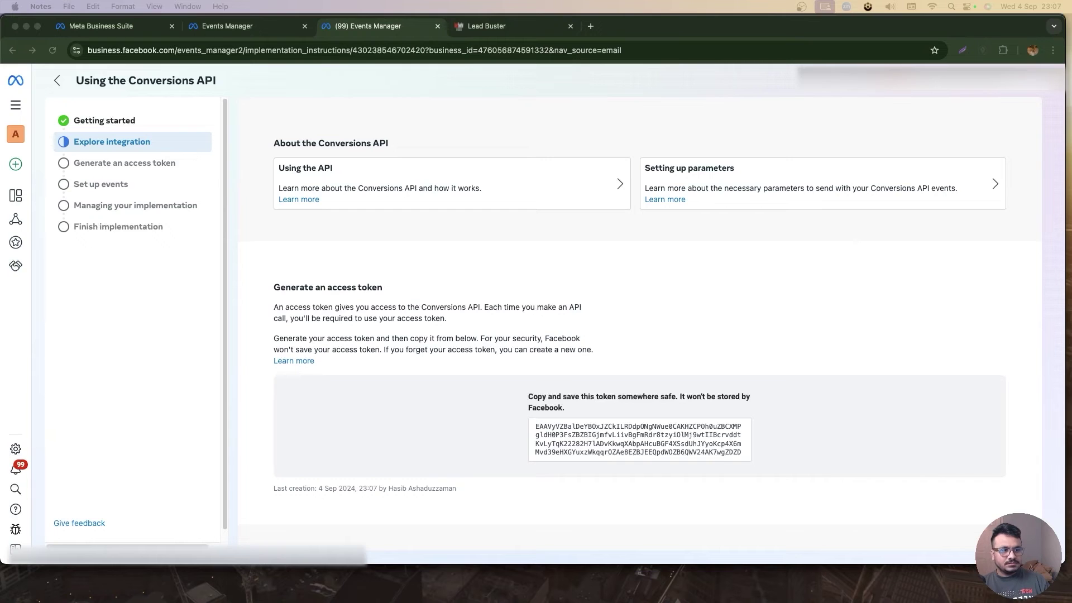
# Go through the remaining sections of the Conversions API guide and finish the implementation.
pyautogui.scroll(-8, 614, 351)
pyautogui.scroll(-15, 577, 302)
pyautogui.scroll(-20, 577, 305)
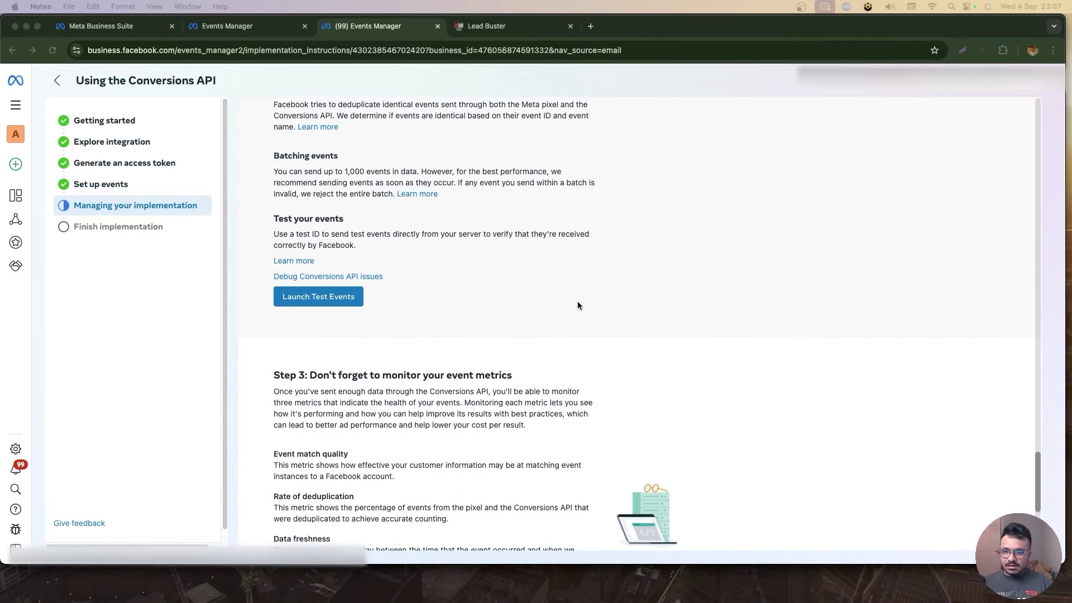
pyautogui.scroll(-2, 577, 306)
pyautogui.scroll(-3, 442, 315)
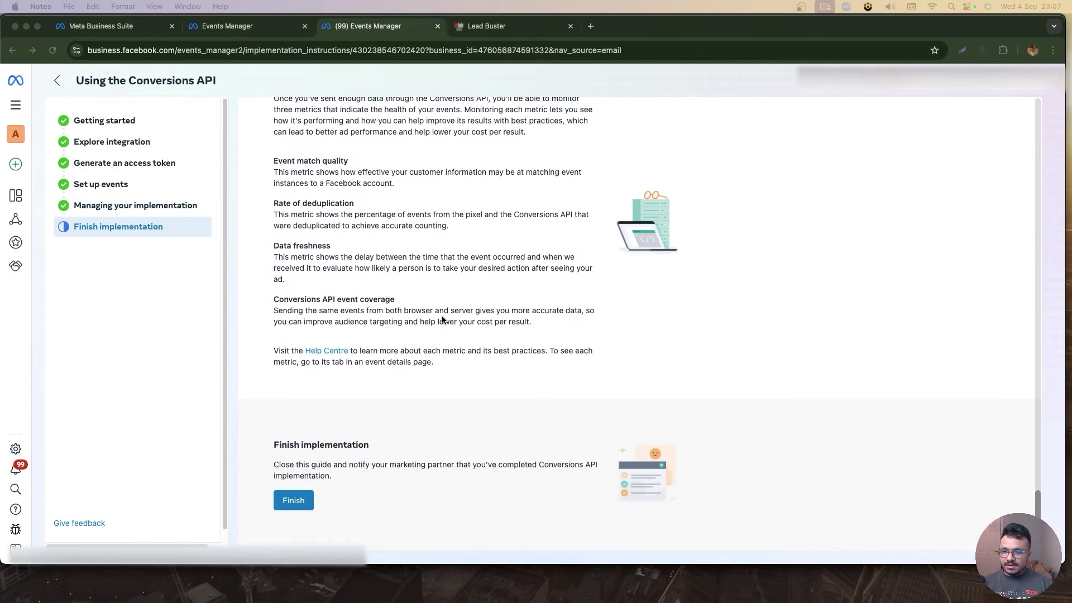
pyautogui.click(303, 506)
pyautogui.click(304, 505)
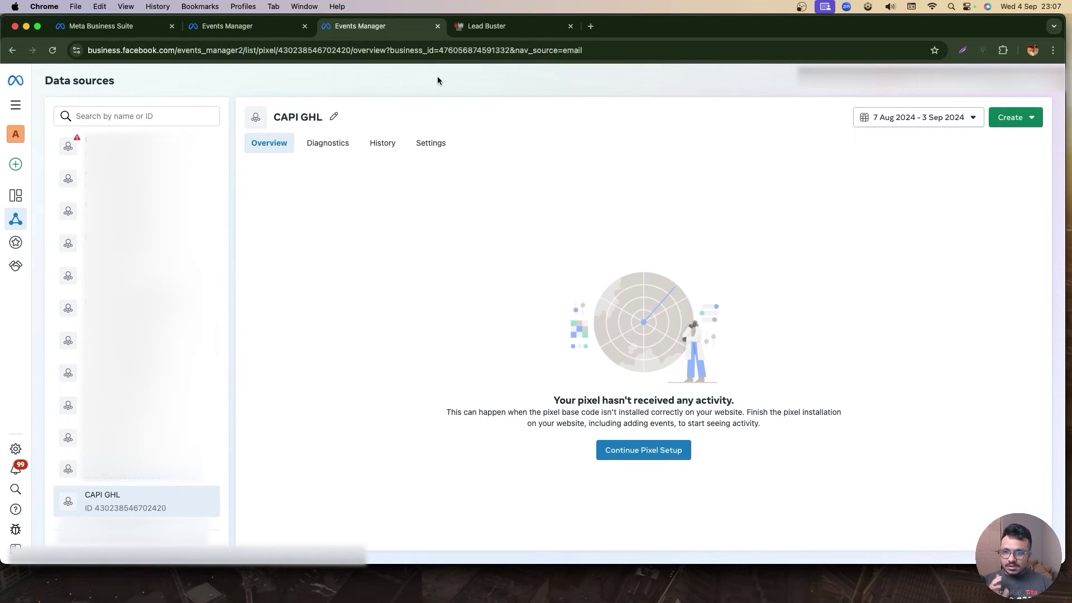
# Switch to Lead Buster and create an automation workflow folder named CAPI.
pyautogui.click(484, 29)
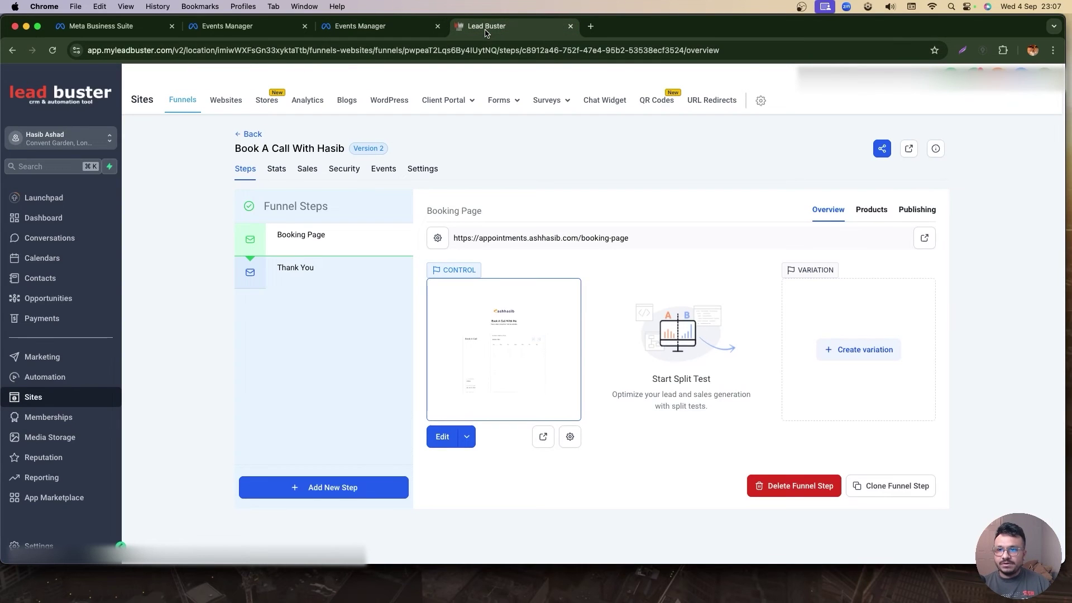
pyautogui.click(67, 379)
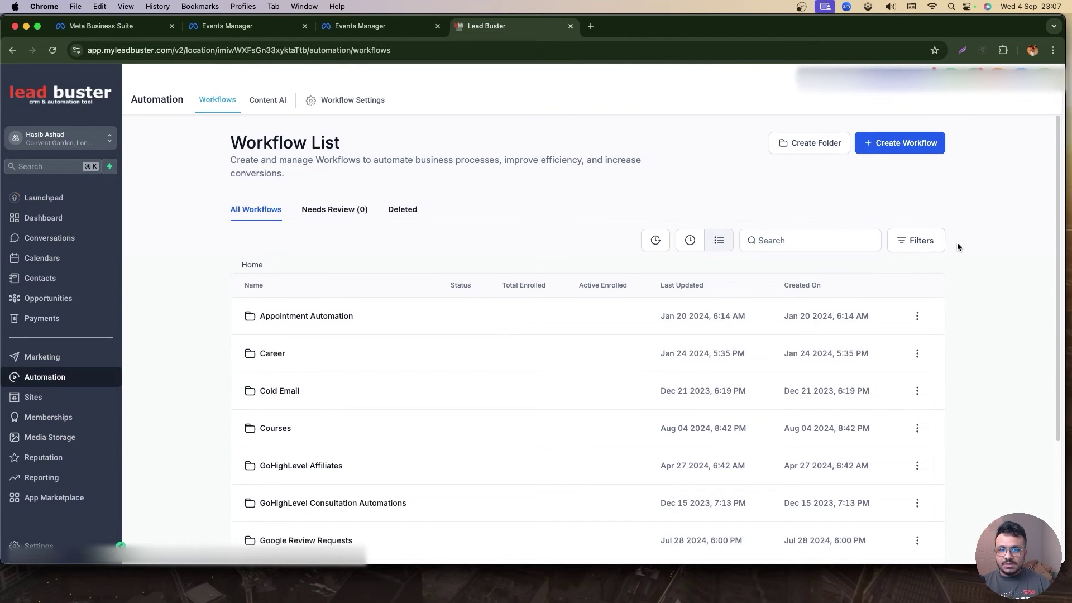
pyautogui.click(826, 145)
pyautogui.click(640, 343)
pyautogui.write('C')
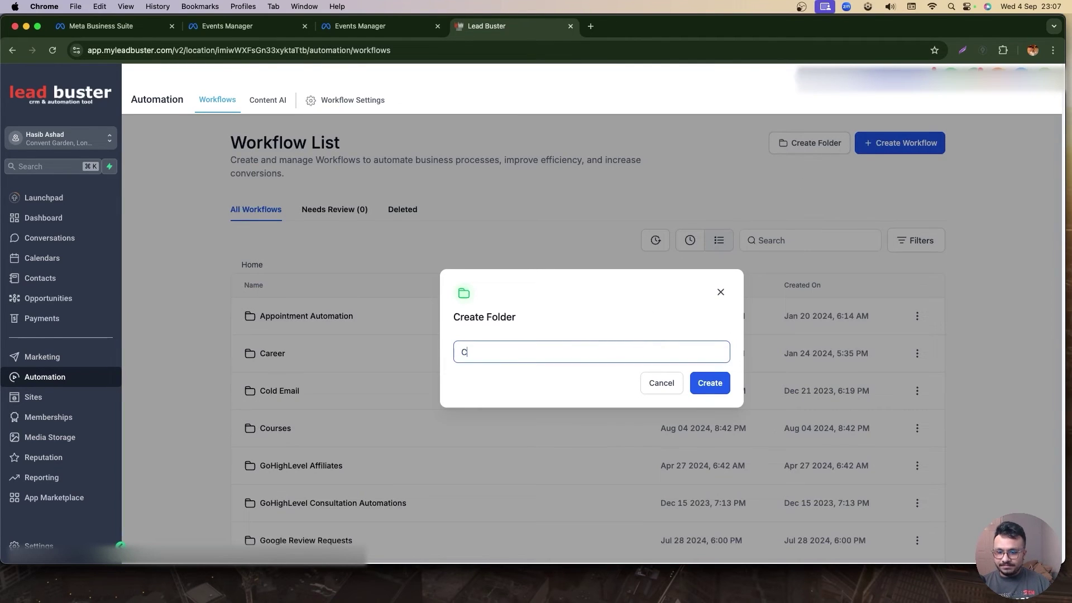
pyautogui.write('API')
pyautogui.click(708, 383)
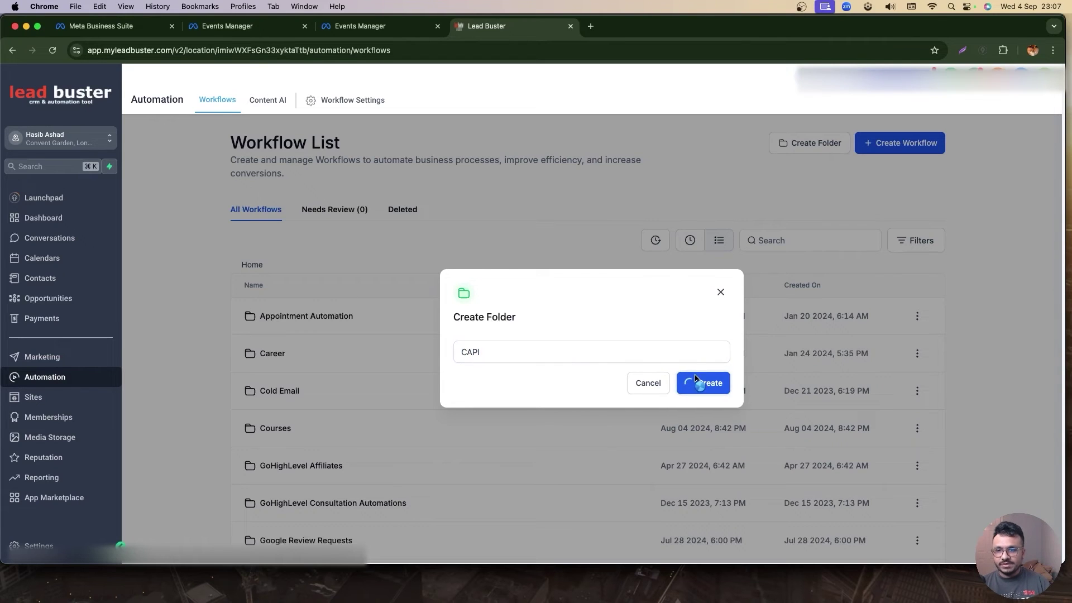
# Create a workflow from scratch inside the CAPI folder and name it "1. CAPI Lead Event".
pyautogui.click(393, 360)
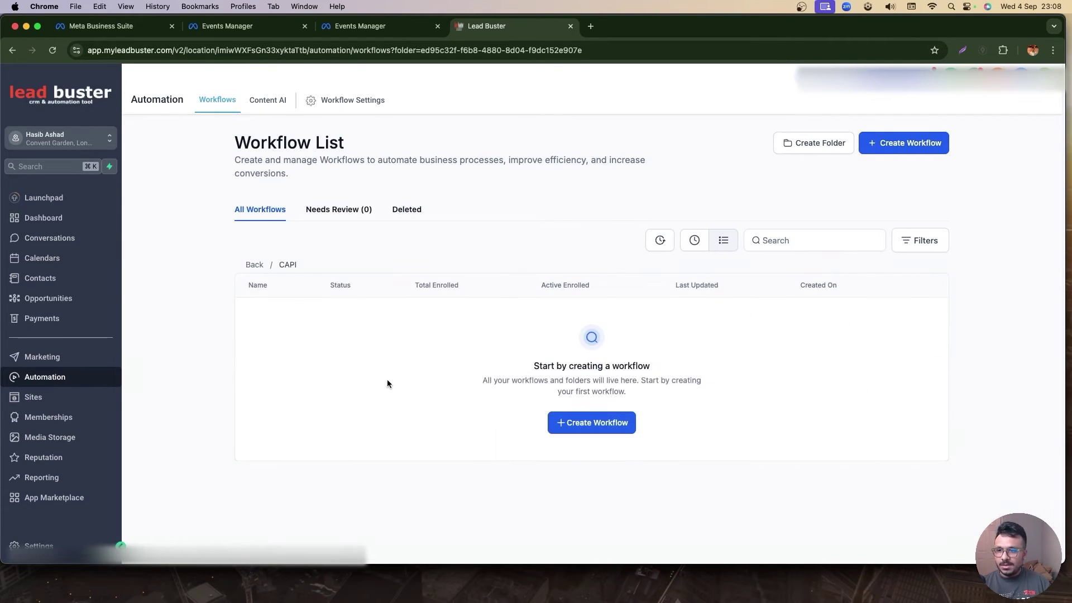
pyautogui.click(592, 423)
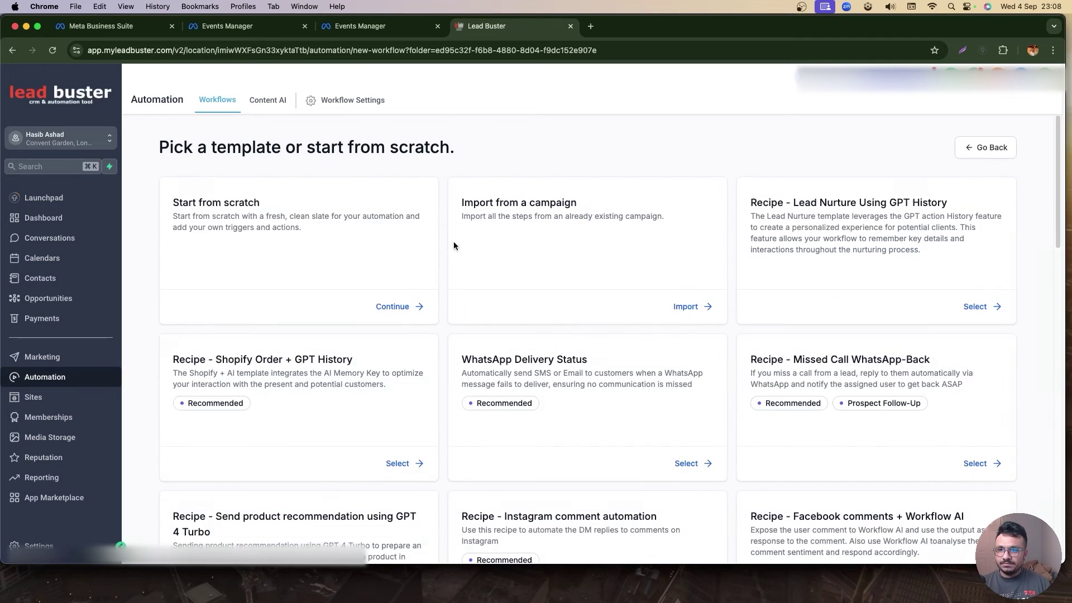
pyautogui.click(389, 306)
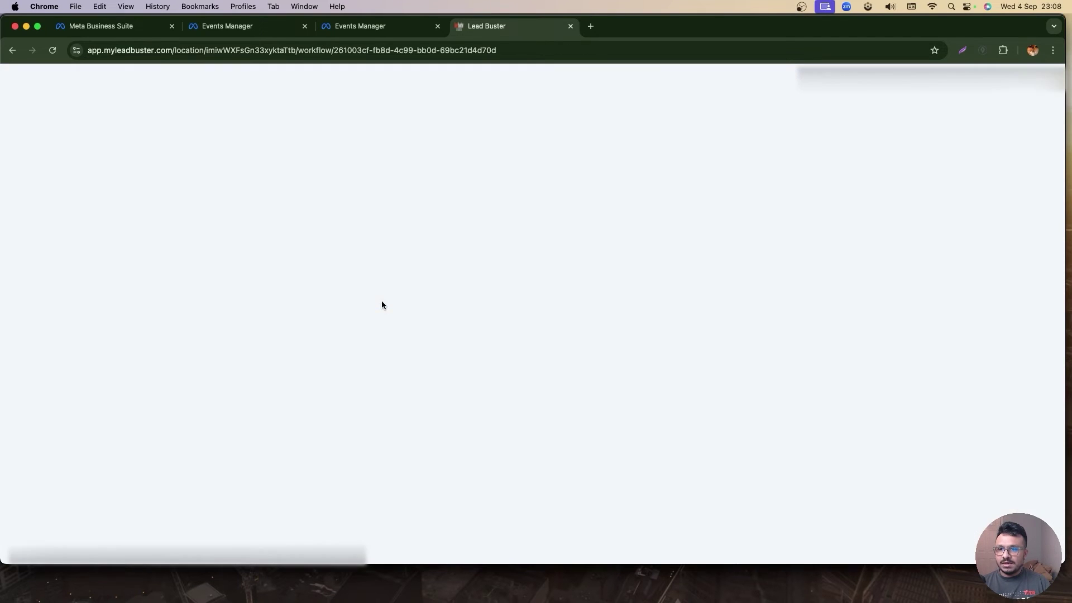
pyautogui.click(508, 81)
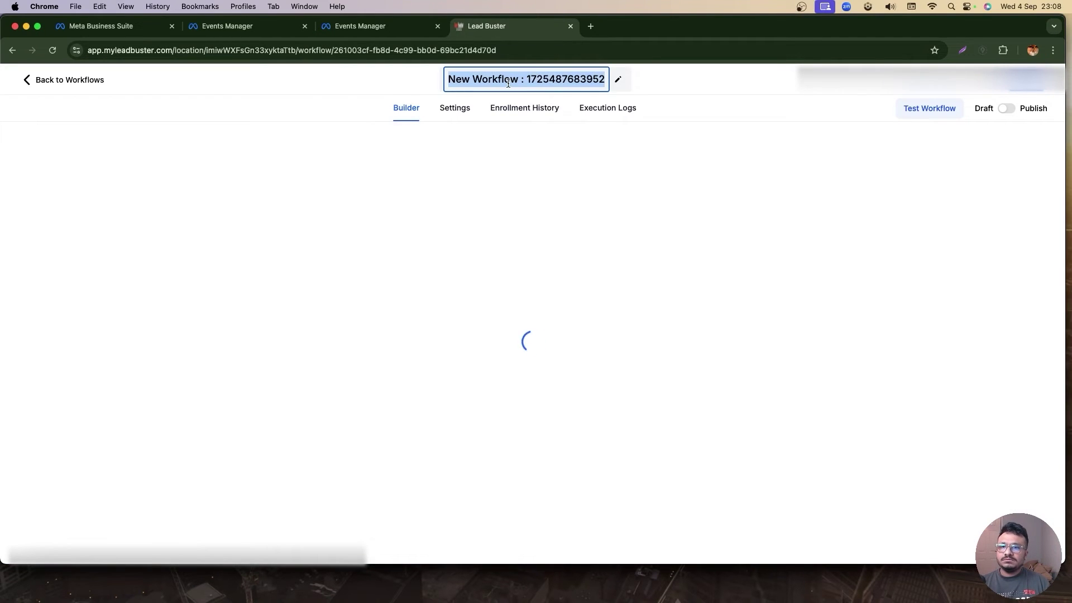
pyautogui.write('1. CAPI L')
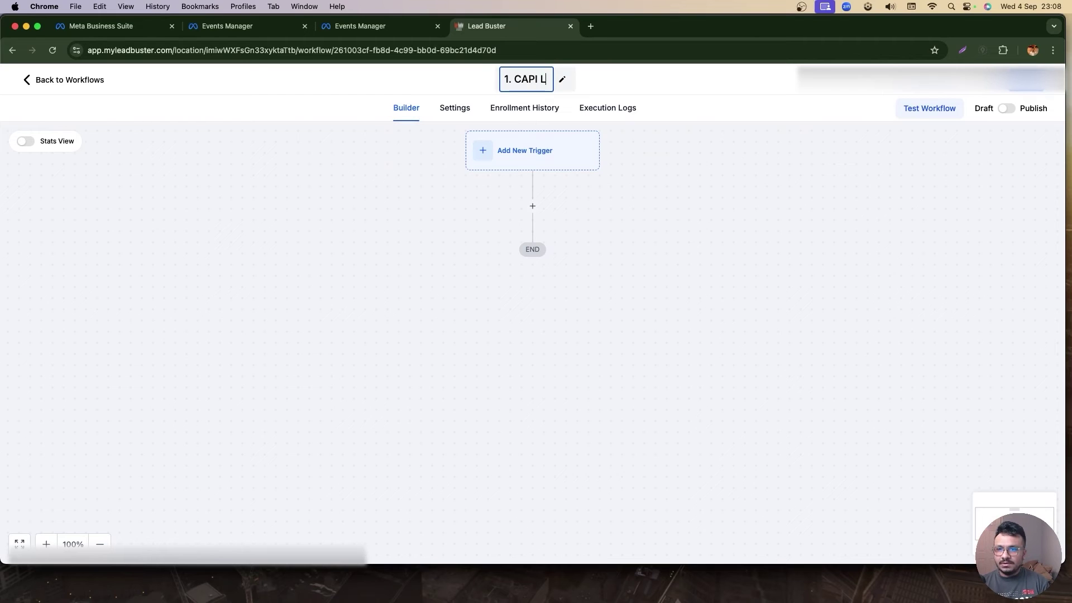
pyautogui.write('ead Event')
pyautogui.press('Return')
# Add a Form Submitted trigger to the workflow, filtered so that the form is "2. Youtube Video Ideas".
pyautogui.click(515, 167)
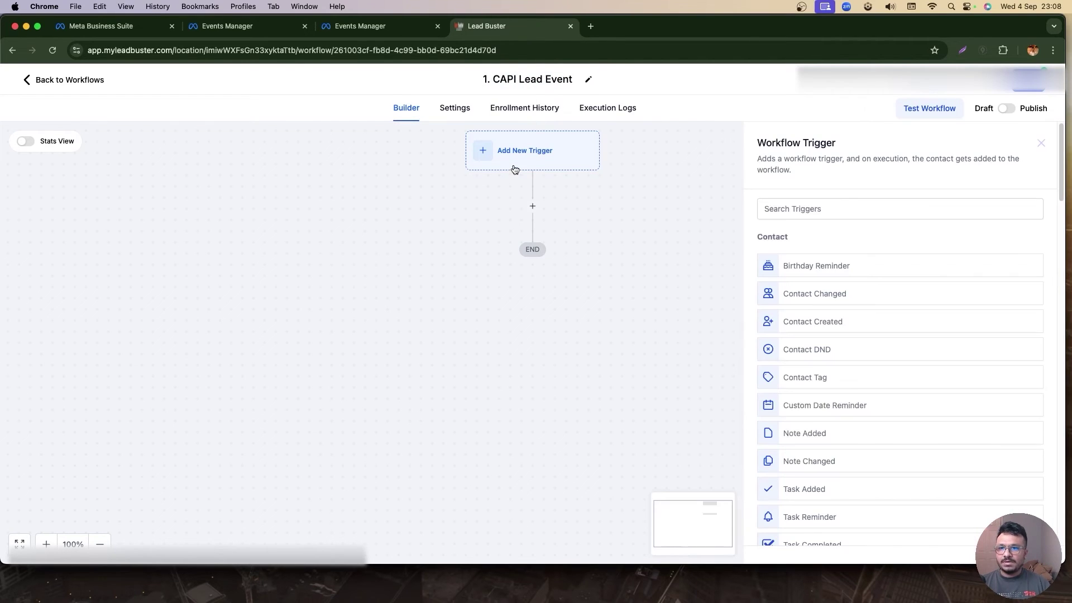
pyautogui.click(837, 208)
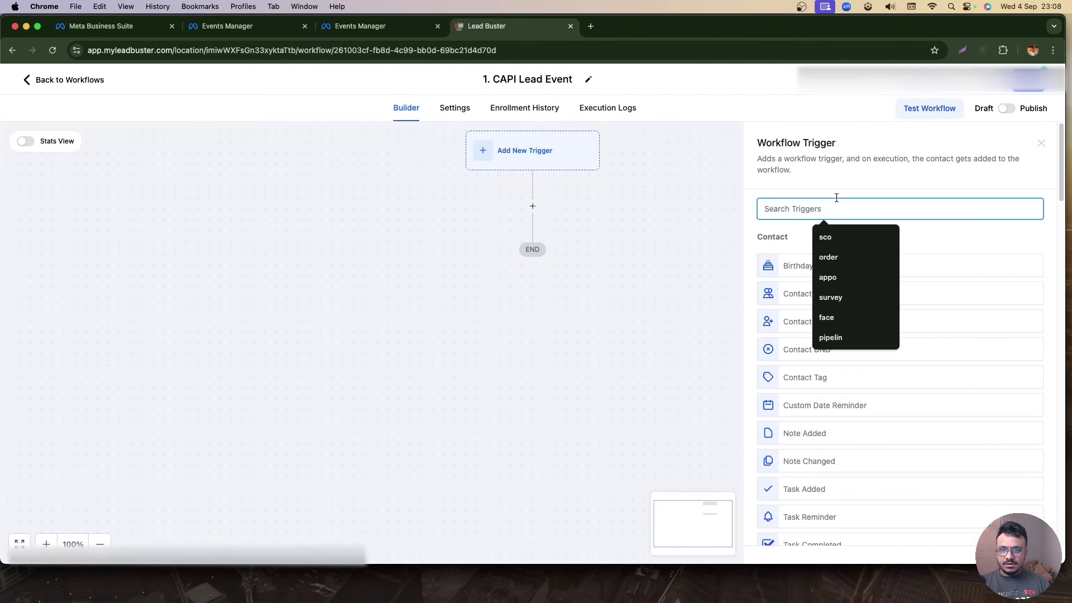
pyautogui.write('for')
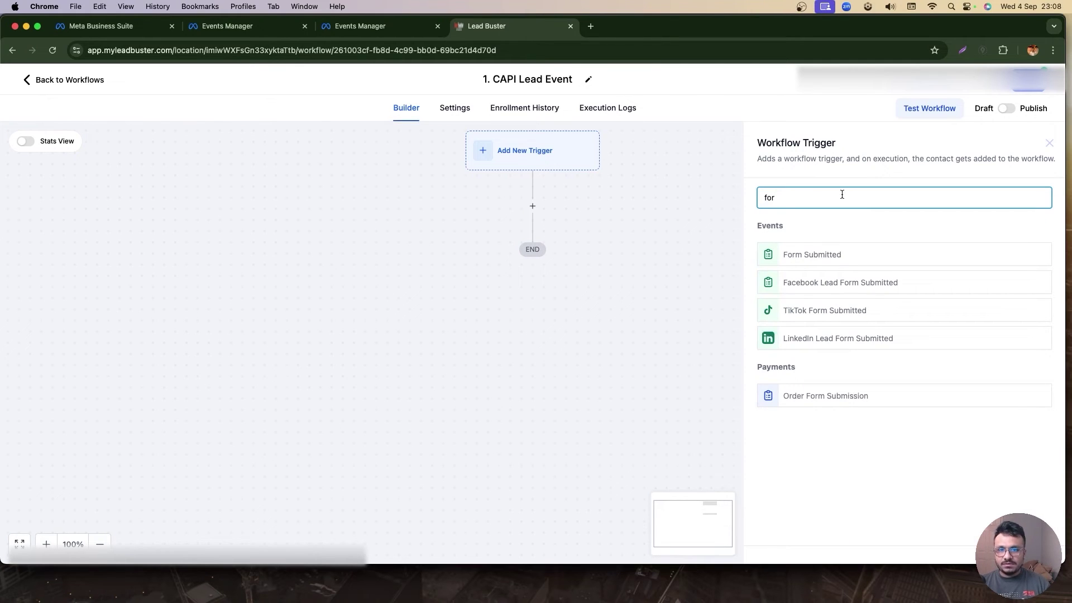
pyautogui.click(860, 254)
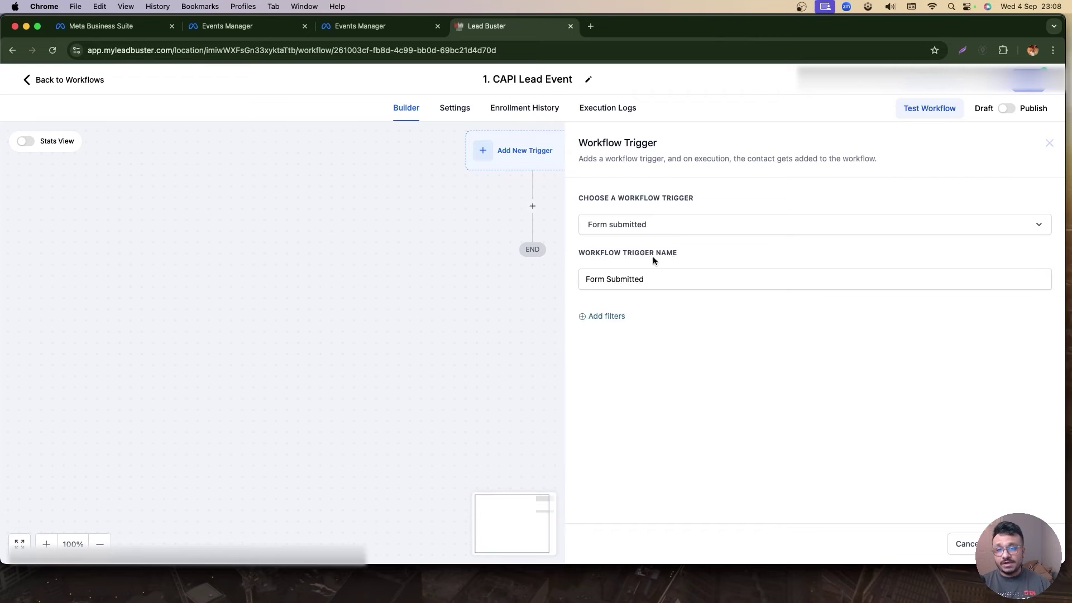
pyautogui.click(603, 318)
pyautogui.click(594, 328)
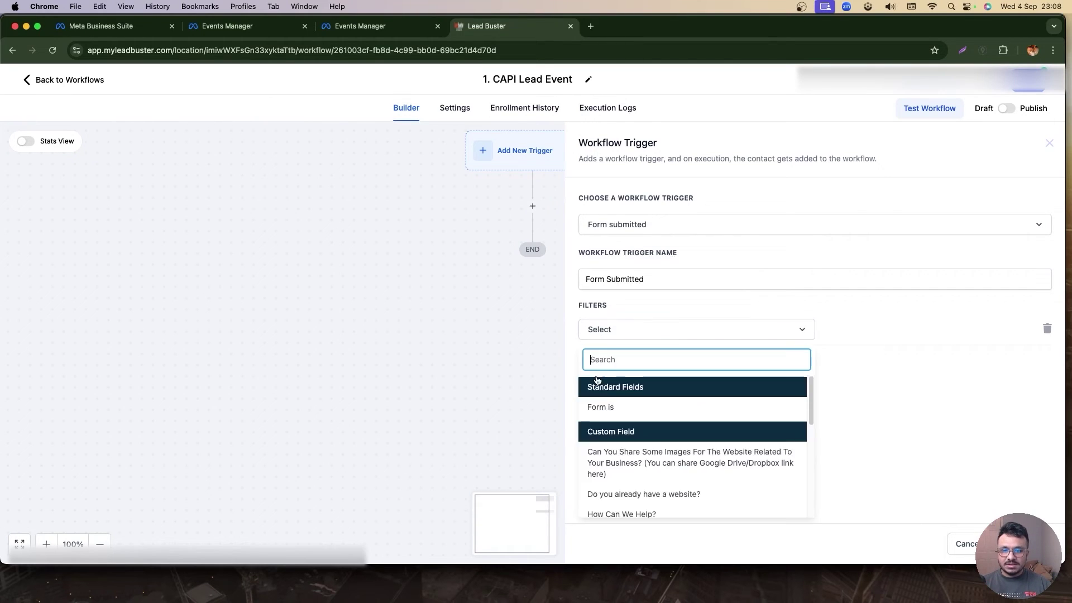
pyautogui.click(611, 408)
pyautogui.click(862, 337)
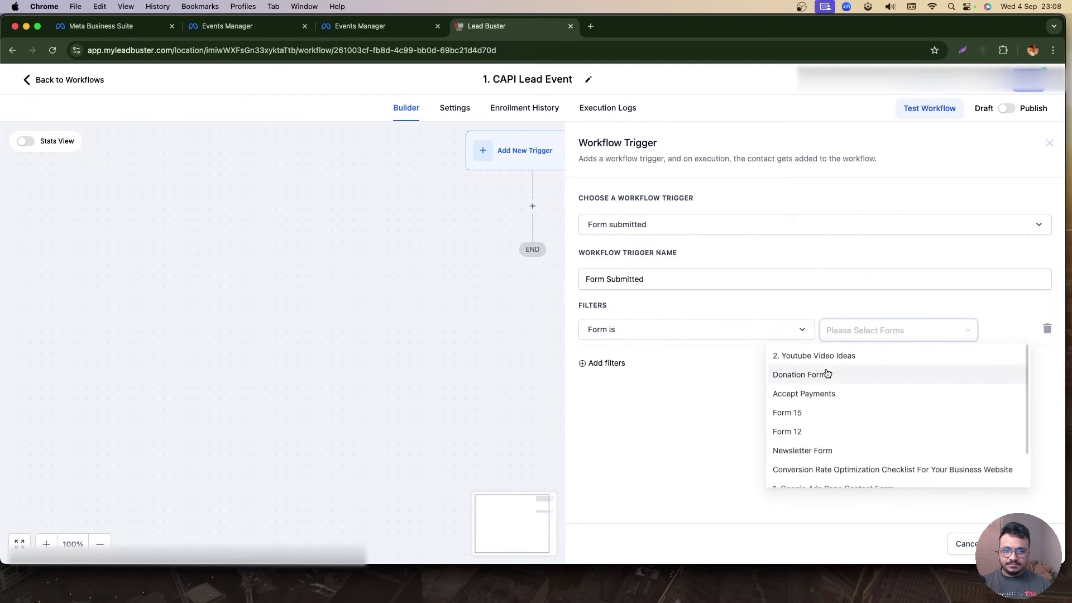
pyautogui.click(815, 356)
pyautogui.click(506, 173)
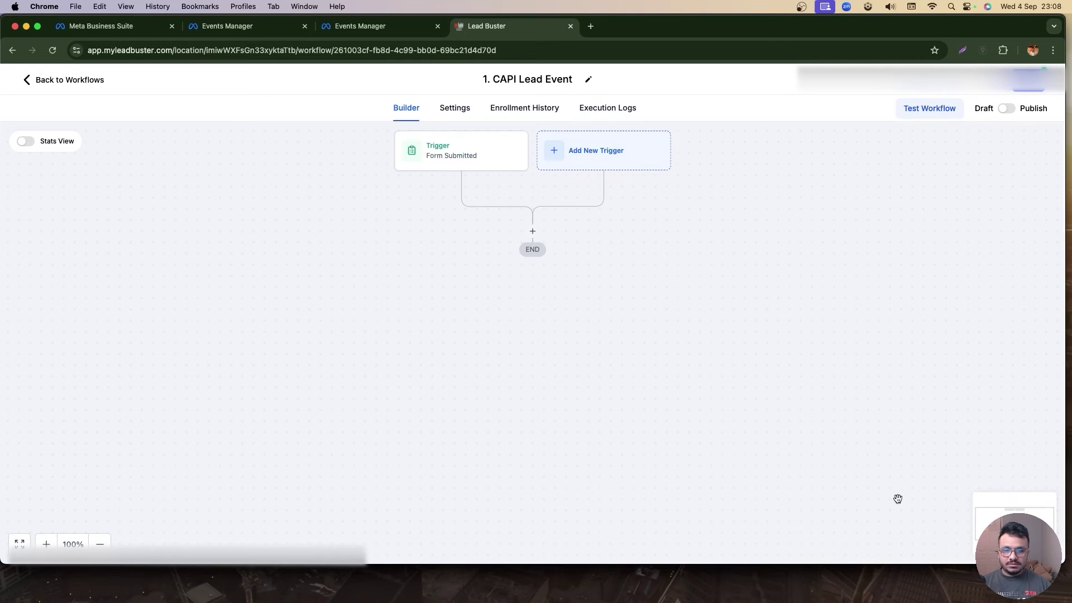
# Add a Facebook - Conversion API action below the trigger and paste the copied access token into it.
pyautogui.click(532, 231)
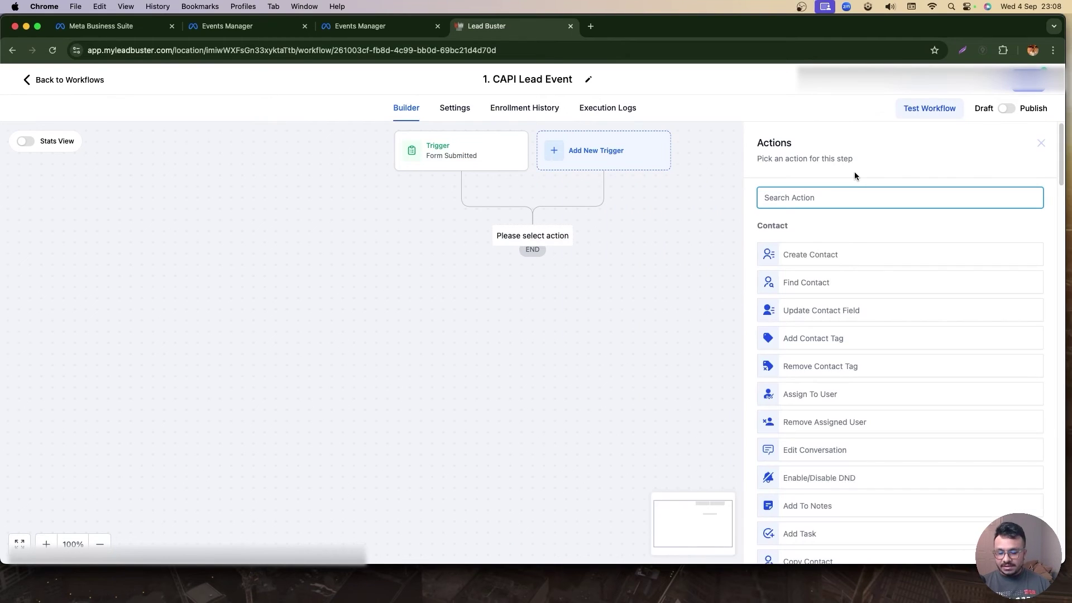
pyautogui.write('conver')
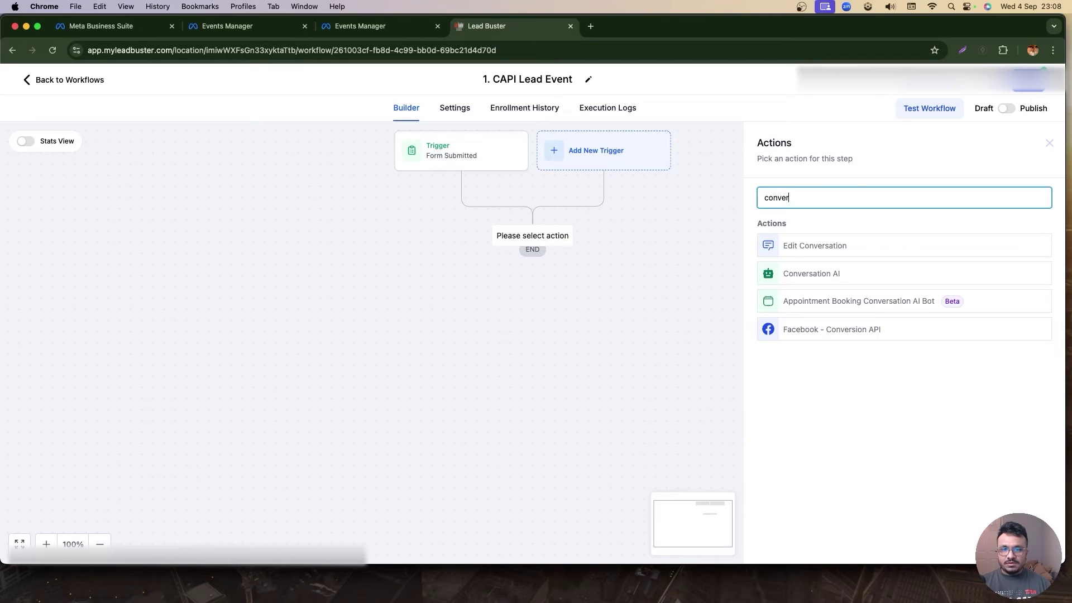
pyautogui.click(879, 331)
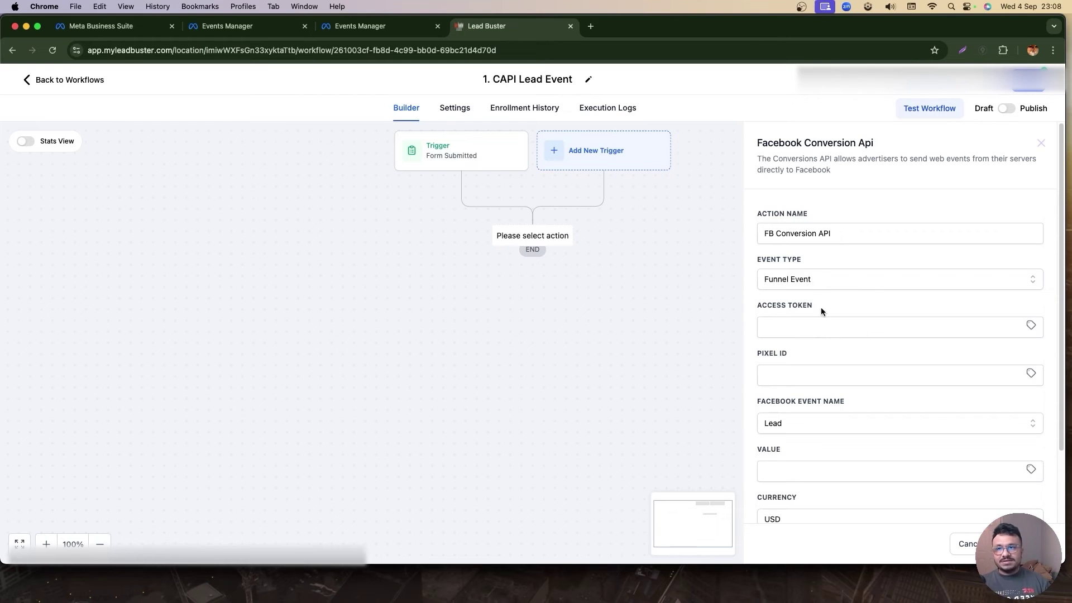
pyautogui.click(383, 29)
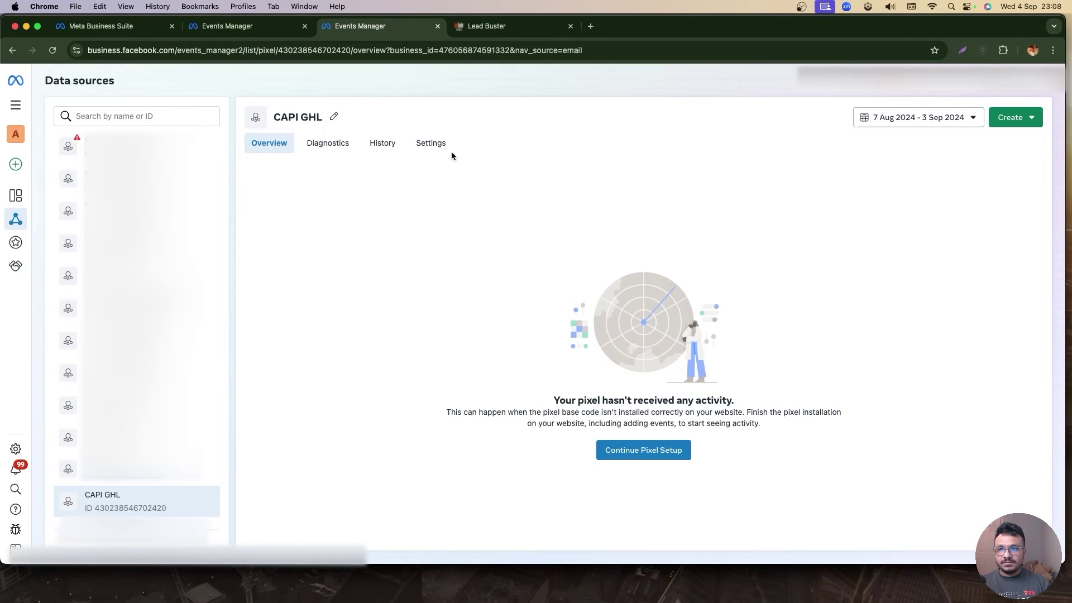
pyautogui.click(484, 28)
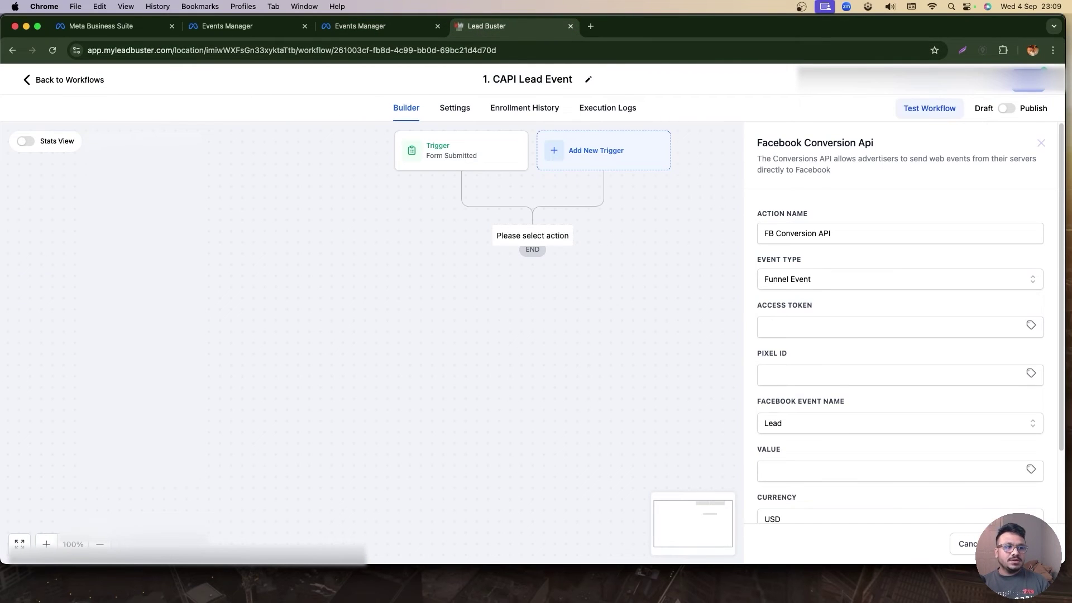
pyautogui.click(814, 326)
pyautogui.press('super+v')
# Copy the dataset ID from the CAPI GHL settings in Events Manager and enter it as the action's pixel ID in Lead Buster.
pyautogui.click(1005, 374)
pyautogui.click(381, 32)
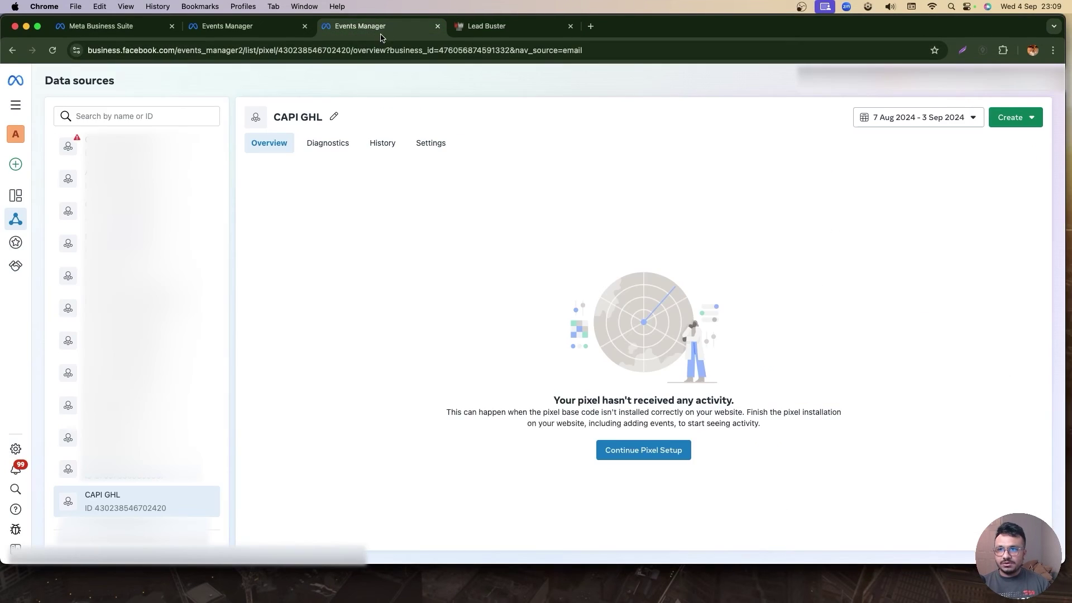
pyautogui.click(426, 146)
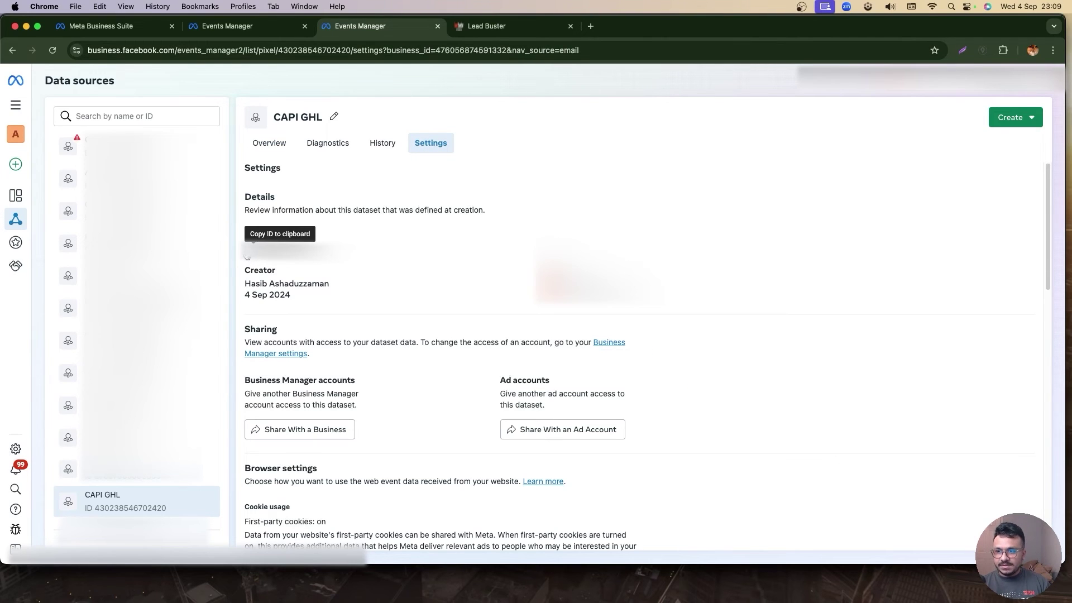
pyautogui.click(248, 255)
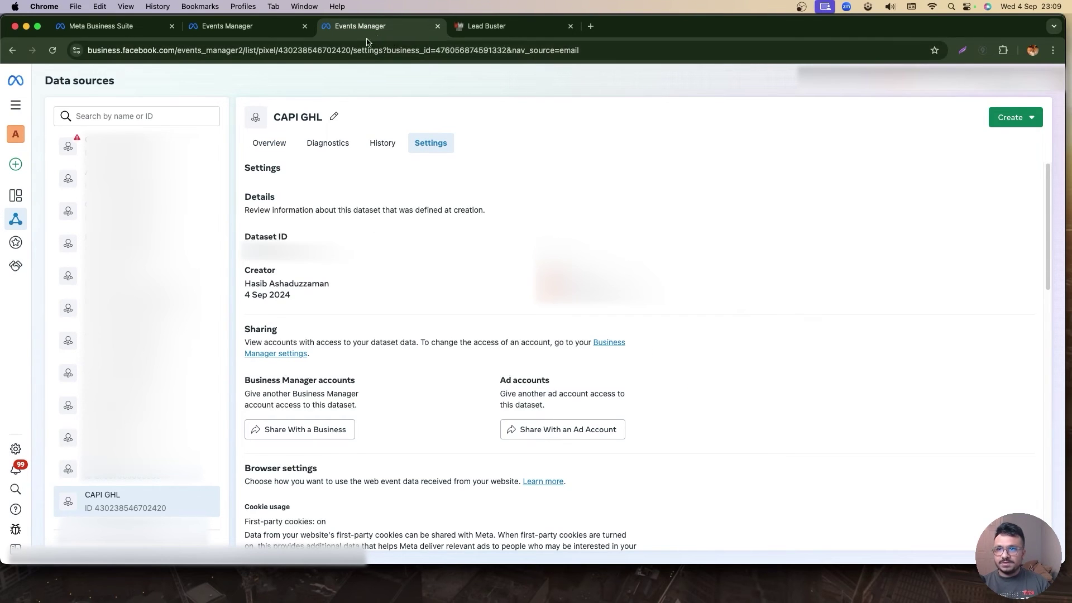
pyautogui.click(485, 26)
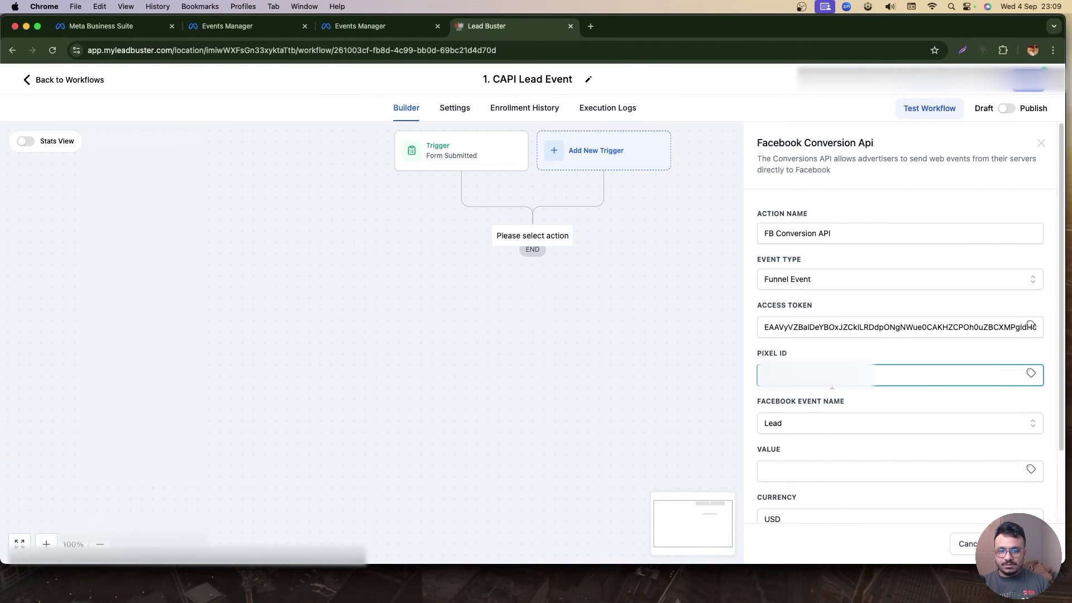
# Keep Lead as the Facebook event name and set the event value to 1000.
pyautogui.scroll(-2, 812, 368)
pyautogui.click(824, 364)
pyautogui.click(838, 353)
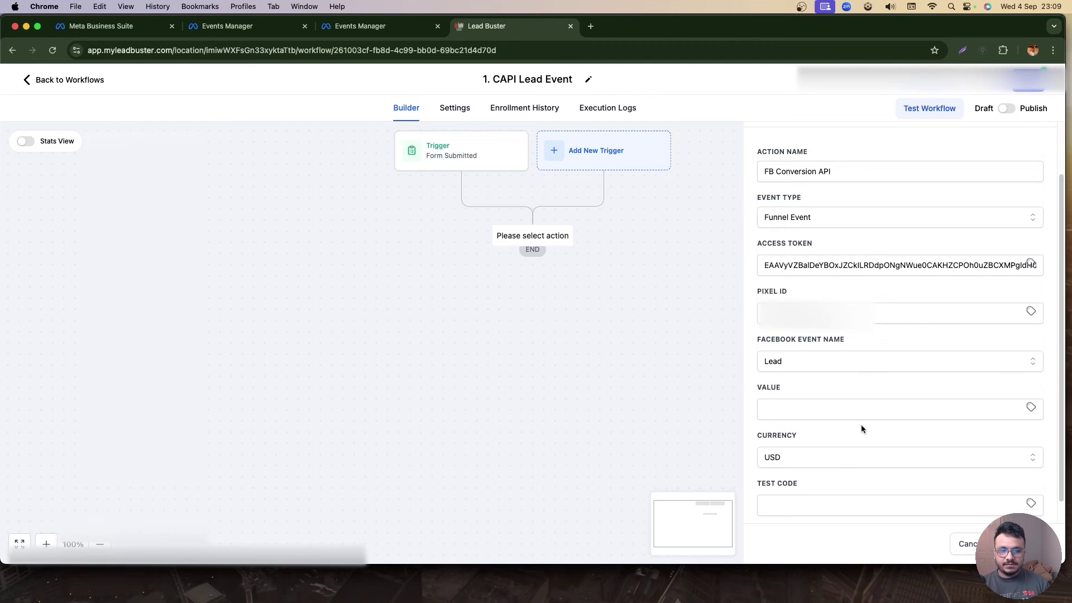
pyautogui.scroll(-1, 886, 380)
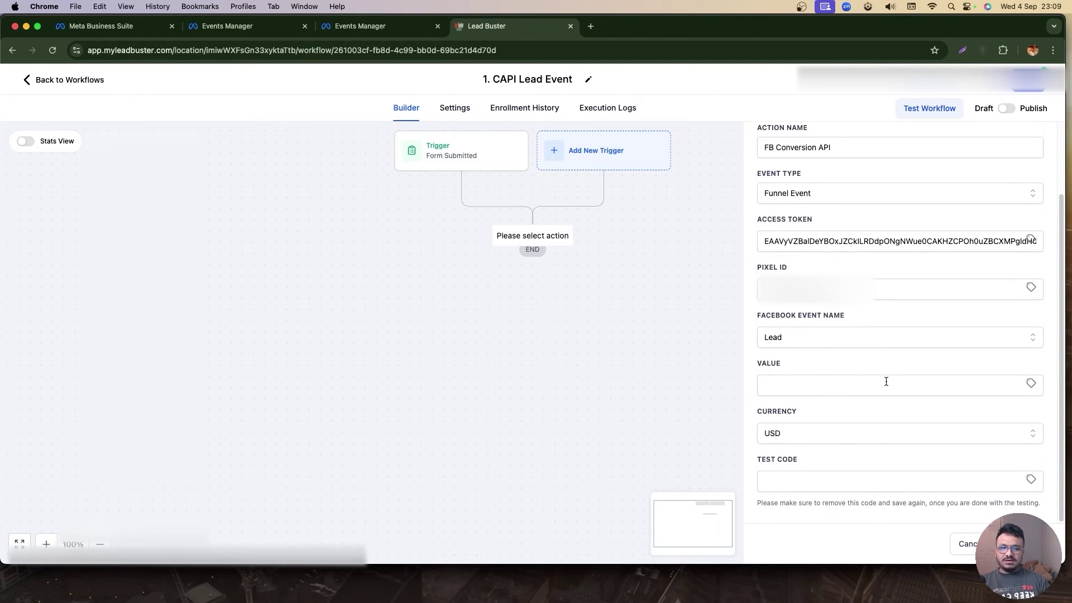
pyautogui.click(886, 382)
pyautogui.write('1000')
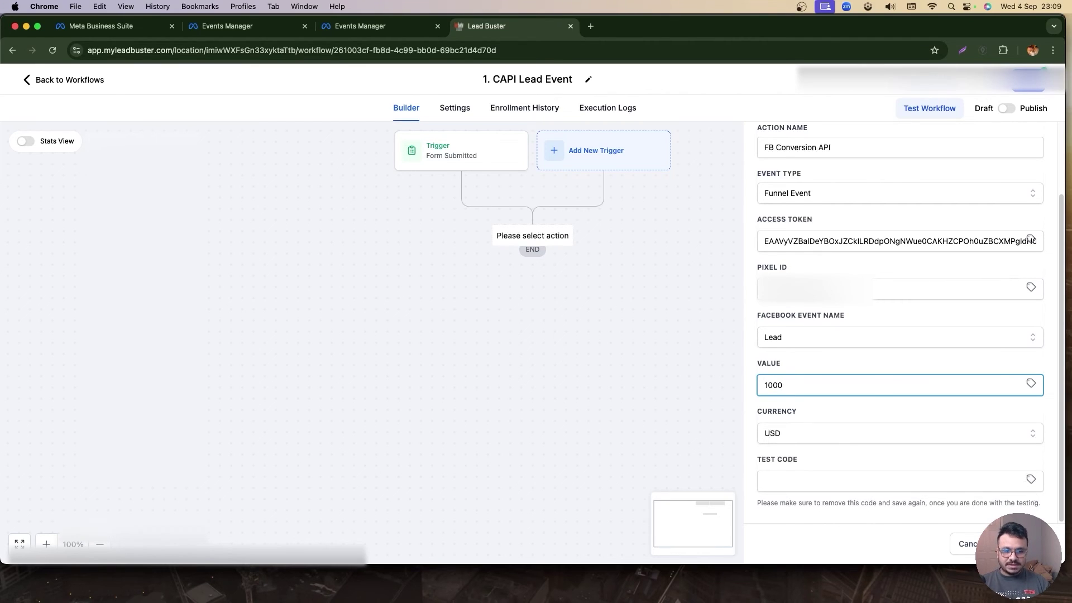
# Save the Conversion API action, switch the workflow from draft to published and save it.
pyautogui.click(1022, 543)
pyautogui.click(1008, 109)
pyautogui.click(1021, 89)
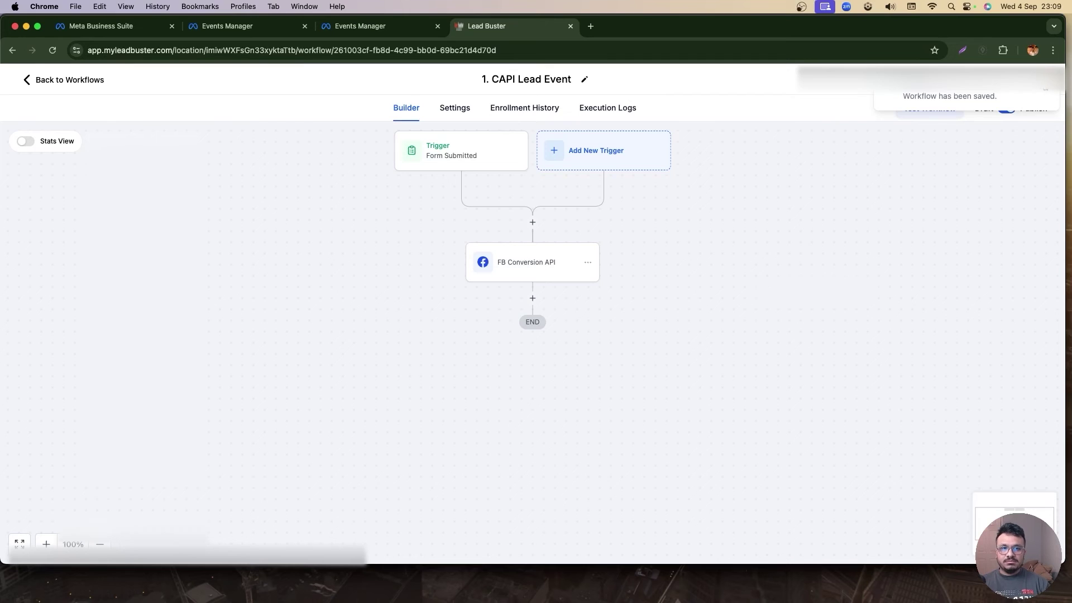
pyautogui.click(521, 82)
pyautogui.moveTo(518, 80); pyautogui.dragTo(538, 82)
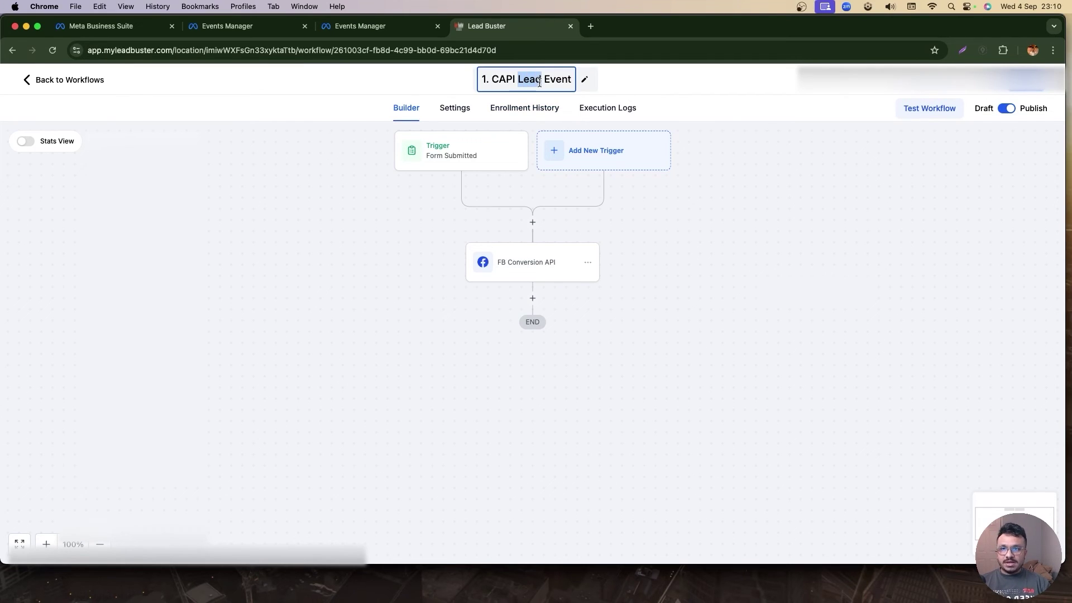
pyautogui.write('Schedule')
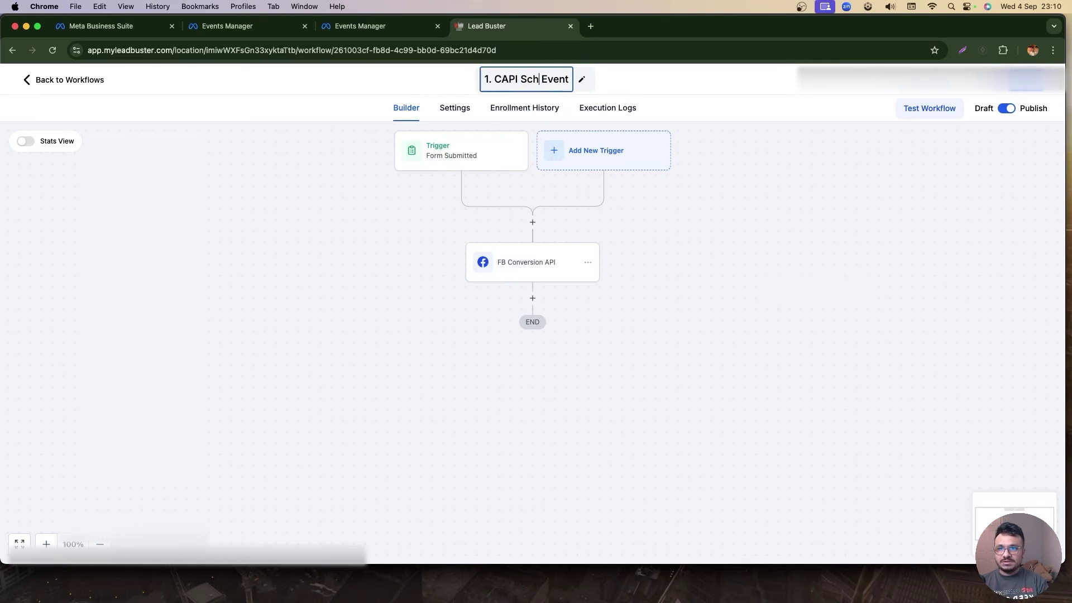
pyautogui.press('super+z')
pyautogui.press('super+z')
pyautogui.click(346, 83)
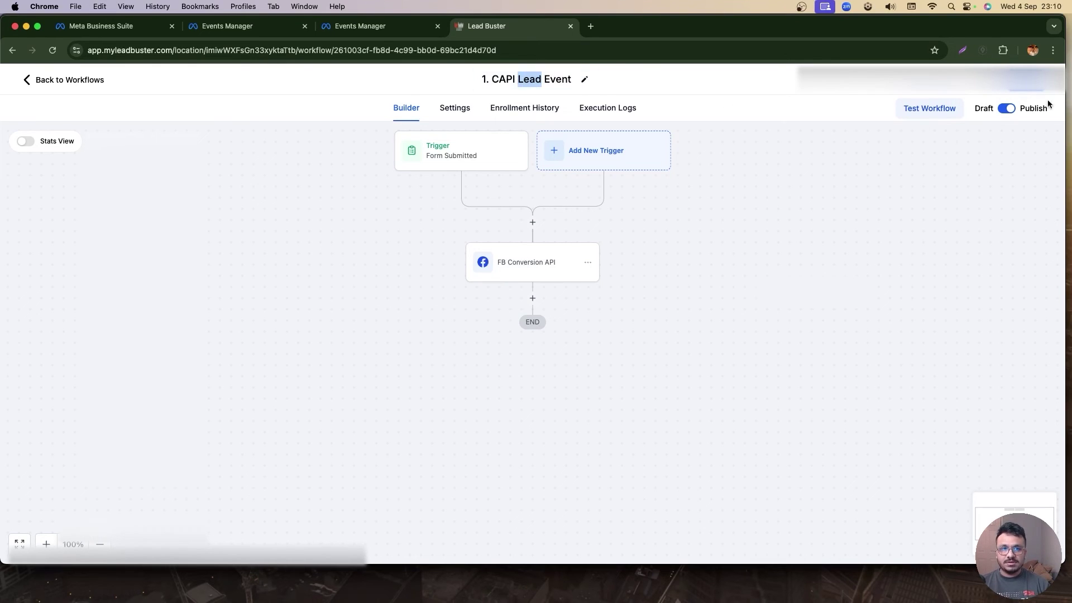
# Return to the workflow list and duplicate the CAPI Lead Event workflow as "2. CAPI Schedule Event".
pyautogui.click(88, 82)
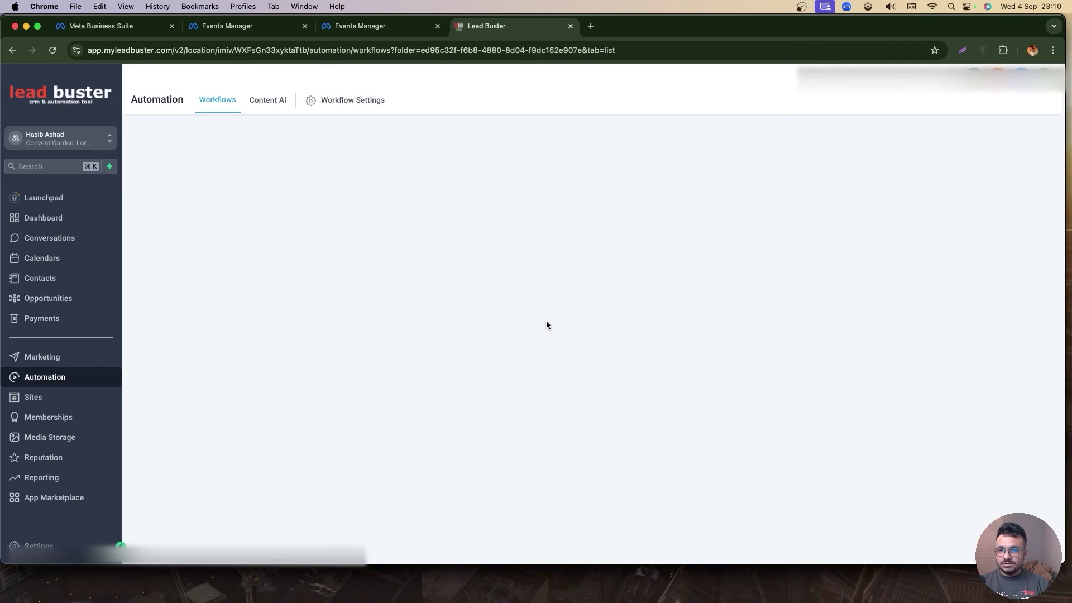
pyautogui.click(916, 316)
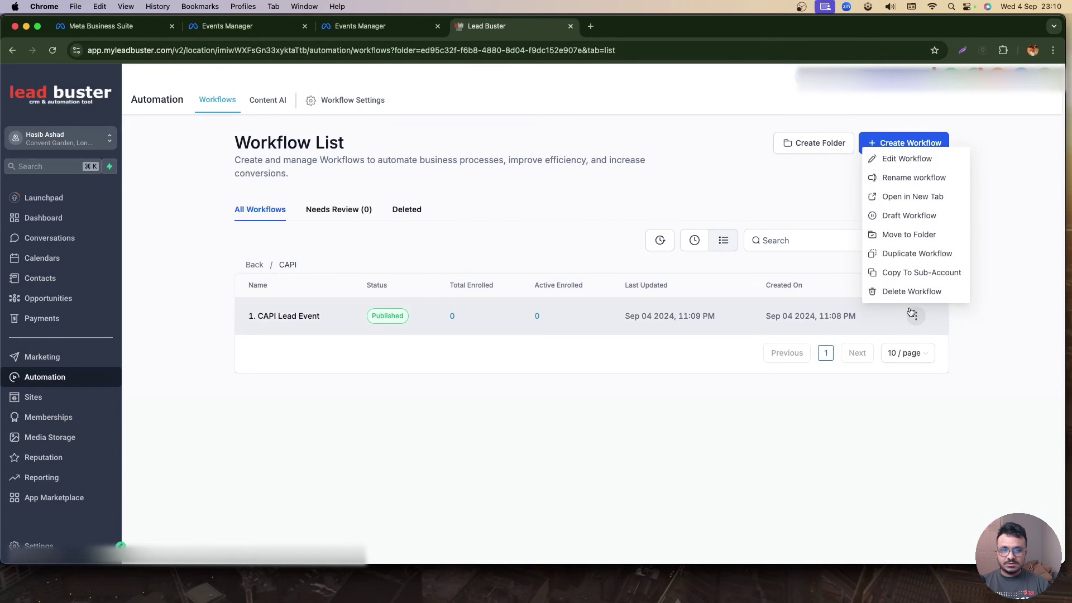
pyautogui.click(917, 255)
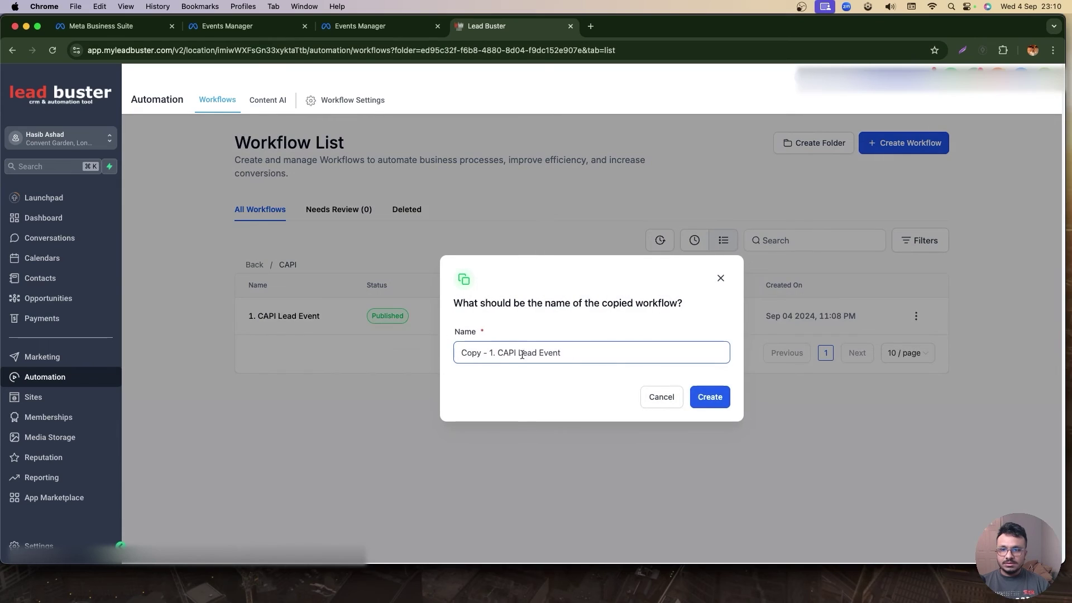
pyautogui.moveTo(494, 353); pyautogui.dragTo(450, 353)
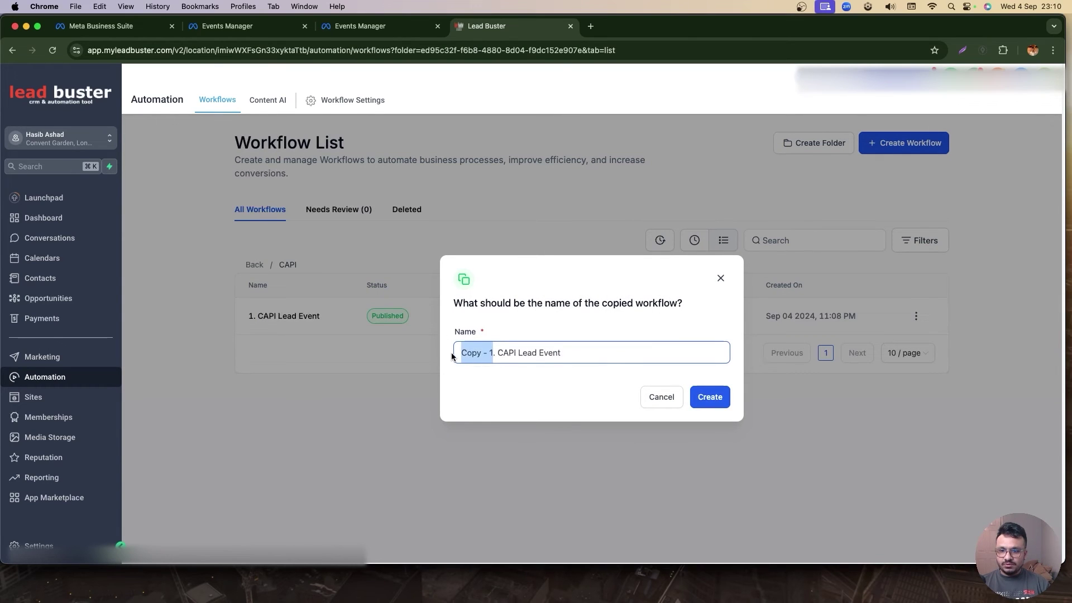
pyautogui.write('2')
pyautogui.doubleClick(505, 353)
pyautogui.write('Sched')
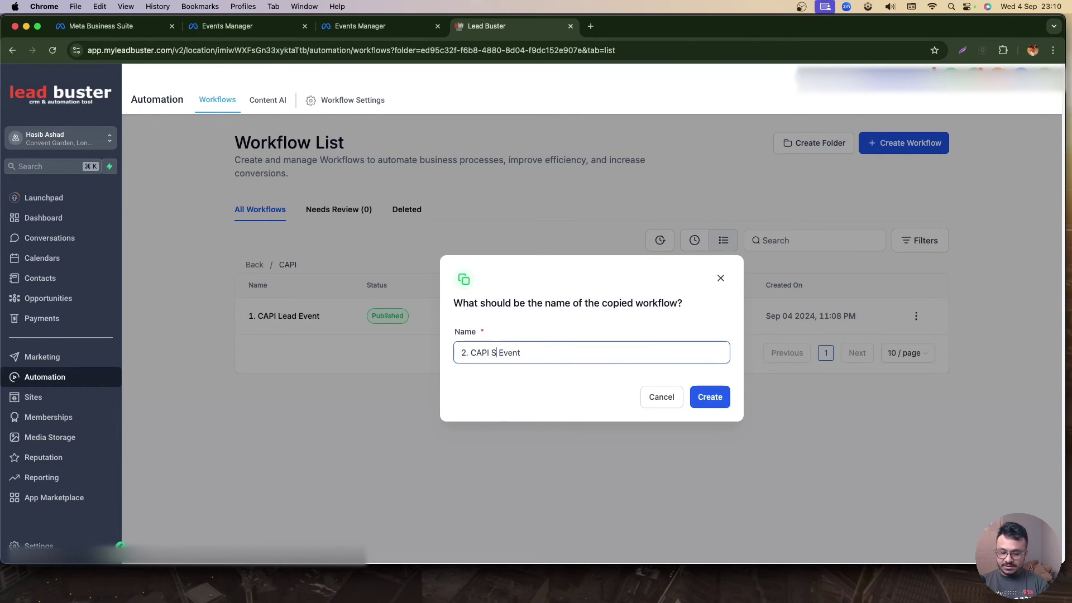
pyautogui.write('ule')
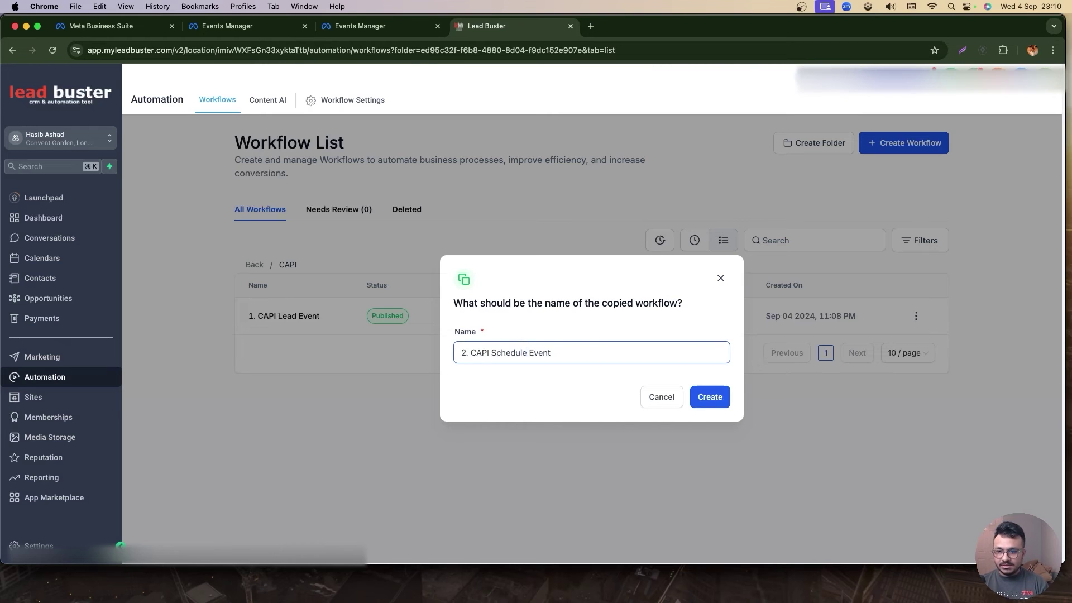
pyautogui.click(709, 397)
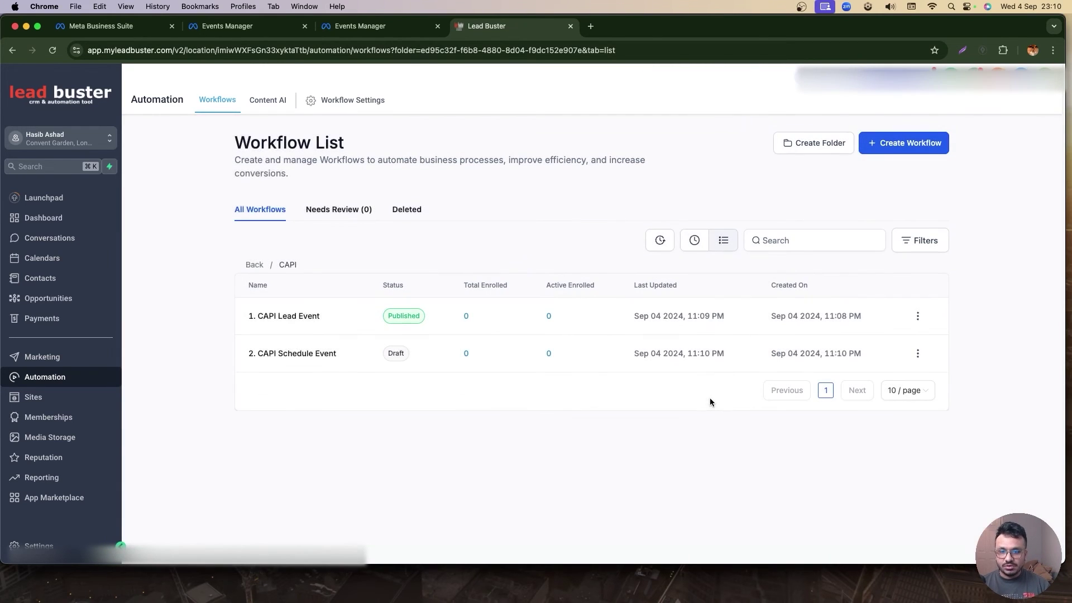
# Open the "2. CAPI Schedule Event" workflow and change its Form Submitted trigger to Appointment Status.
pyautogui.click(320, 351)
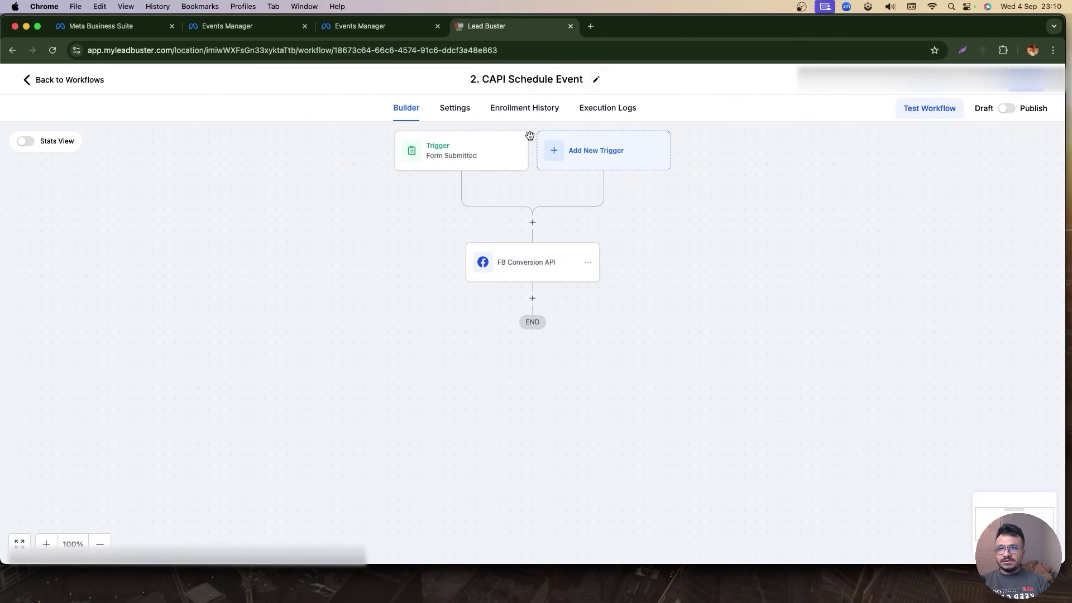
pyautogui.click(455, 161)
pyautogui.click(668, 223)
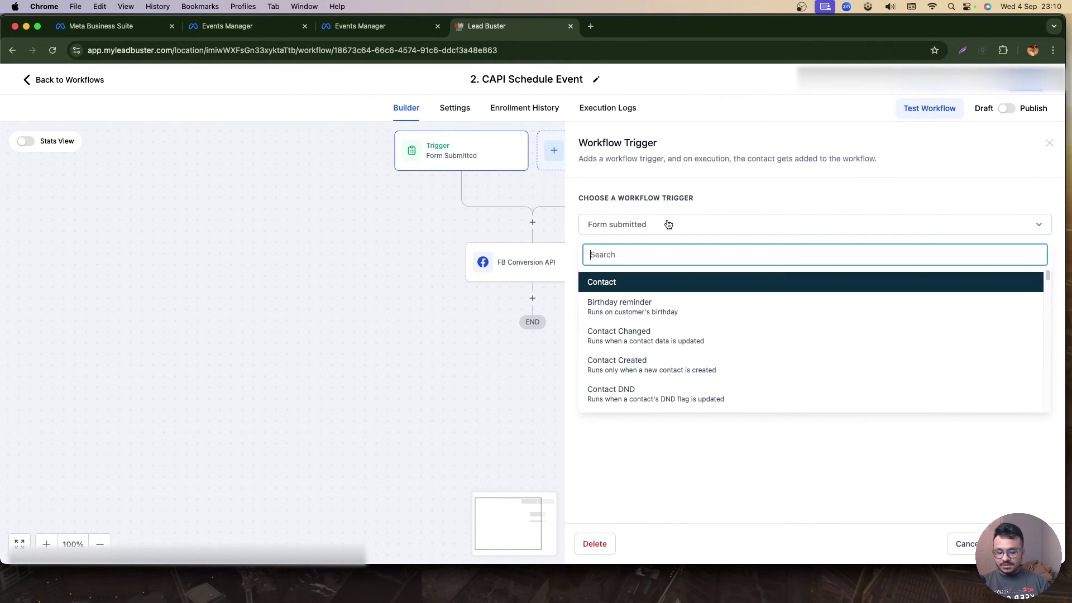
pyautogui.write('app')
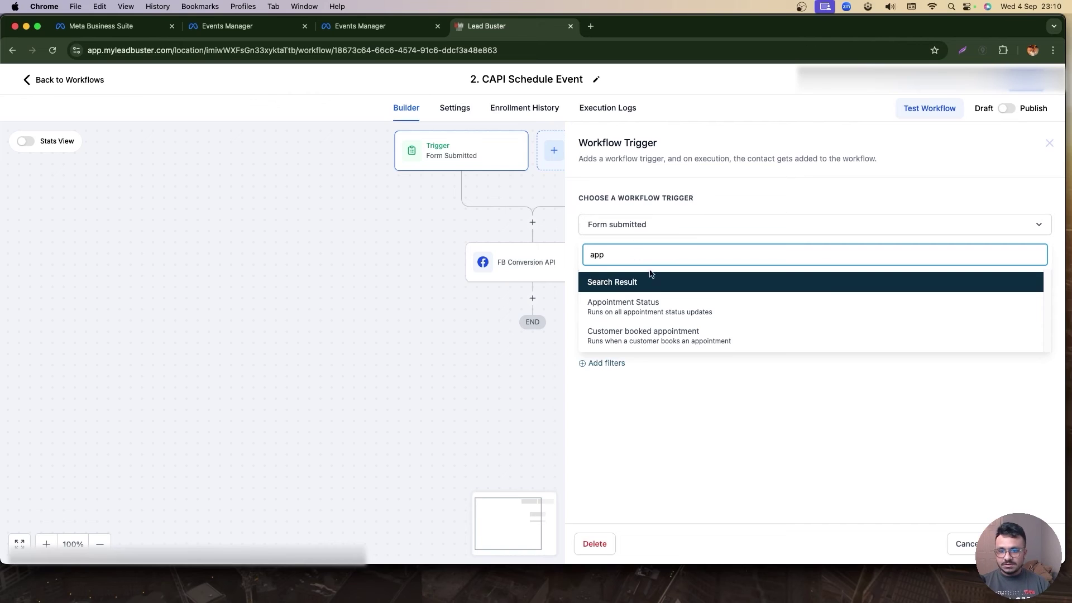
pyautogui.click(640, 304)
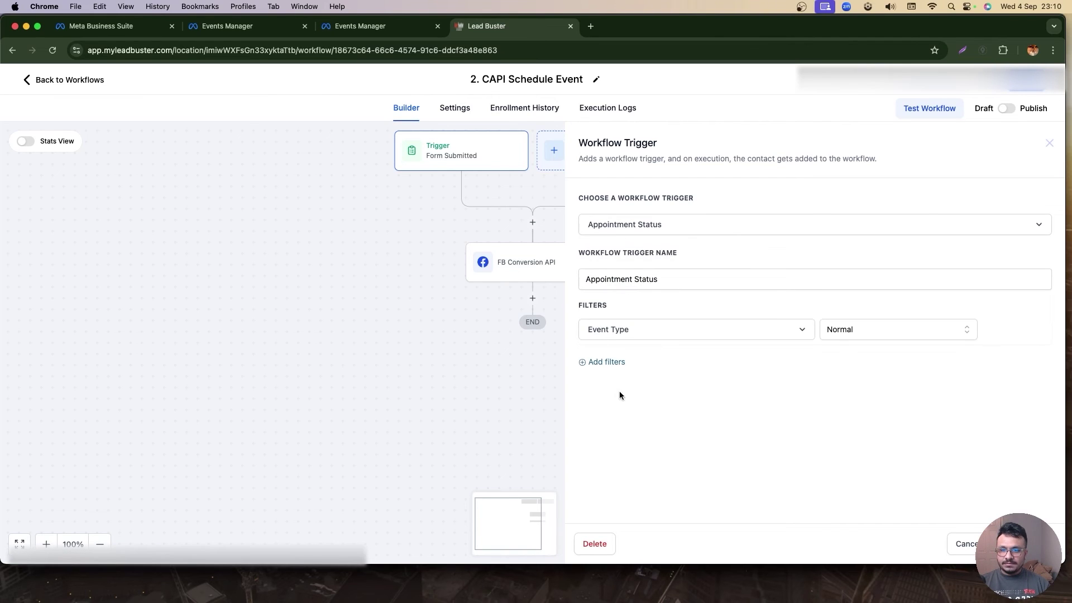
# Keep the Normal event type and add an In calendar filter set to "Book A Call With Me".
pyautogui.click(853, 329)
pyautogui.click(607, 362)
pyautogui.click(613, 364)
pyautogui.click(618, 480)
pyautogui.click(857, 368)
pyautogui.click(855, 414)
# Add an "Appointment status is" filter set to confirmed and save the trigger.
pyautogui.click(608, 395)
pyautogui.click(620, 396)
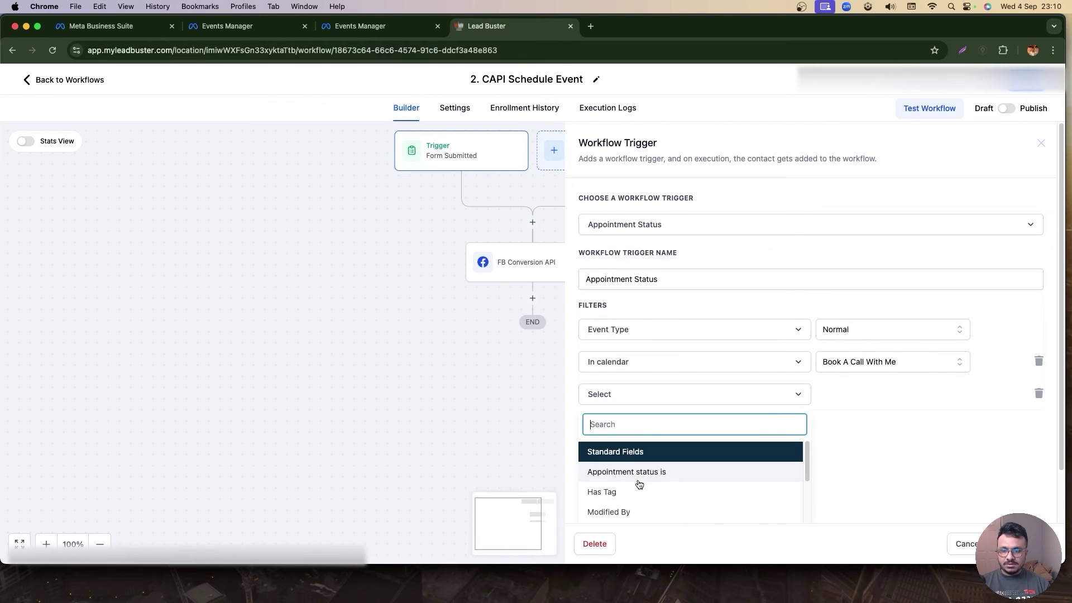
pyautogui.click(641, 473)
pyautogui.click(852, 397)
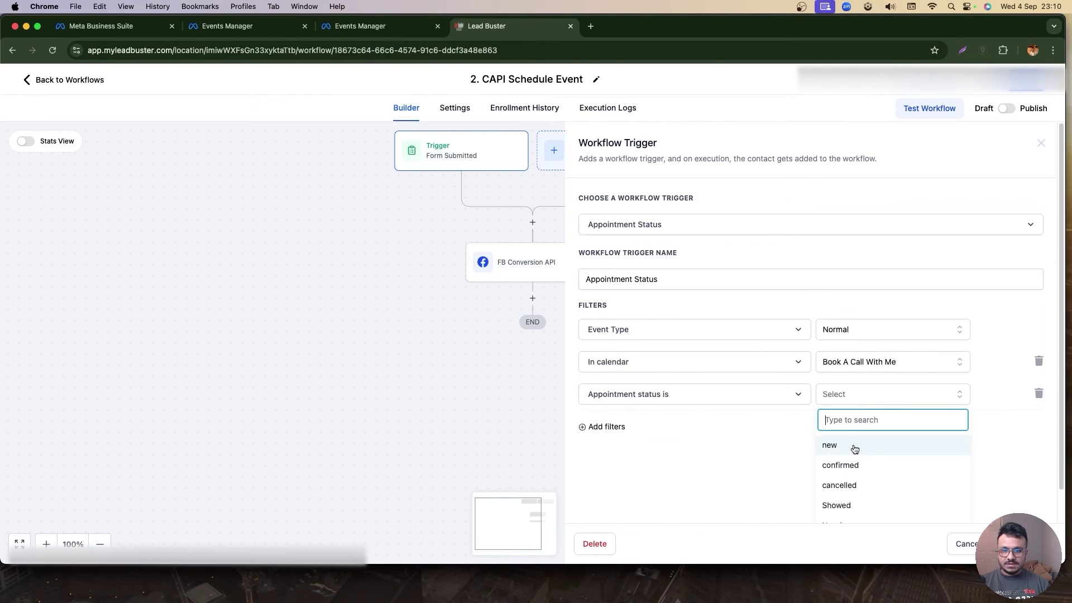
pyautogui.click(854, 464)
pyautogui.click(1021, 543)
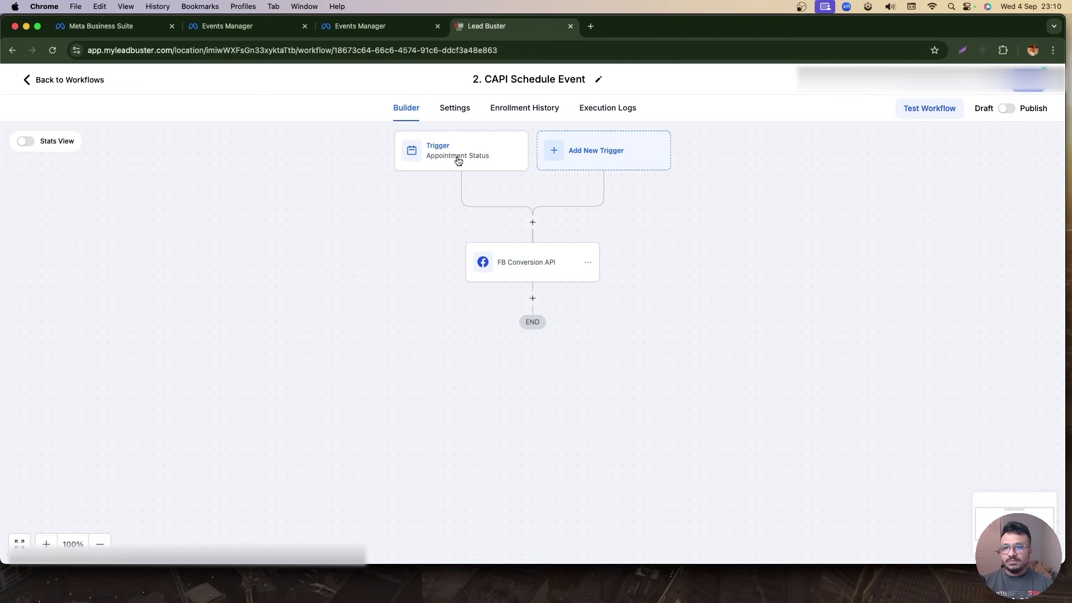
# In the FB Conversion API action, keep Funnel Event as the event type and set the Facebook event name to Schedule.
pyautogui.click(518, 254)
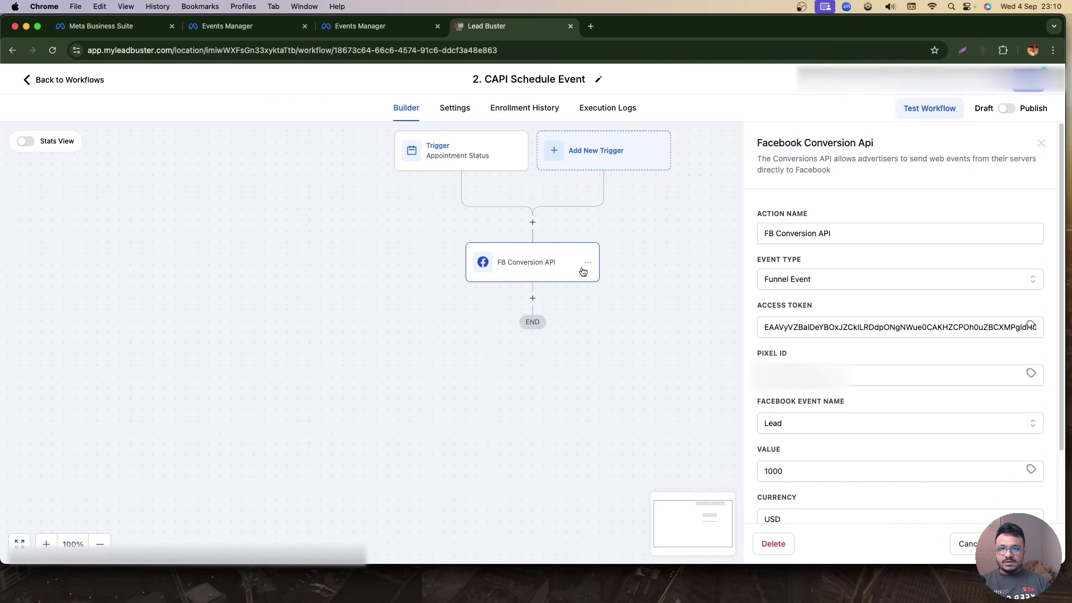
pyautogui.click(805, 280)
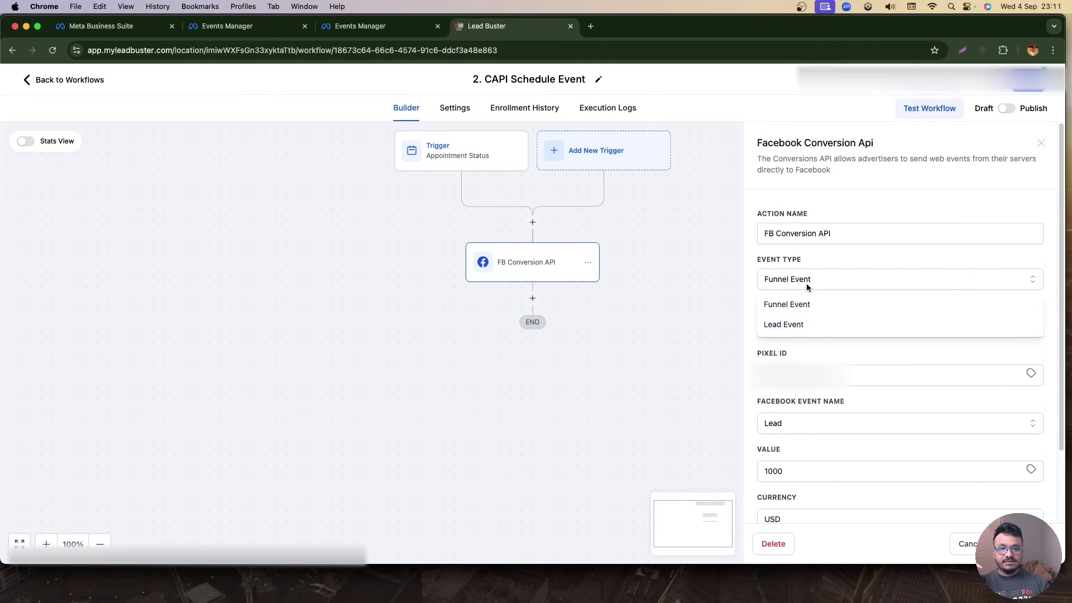
pyautogui.click(807, 286)
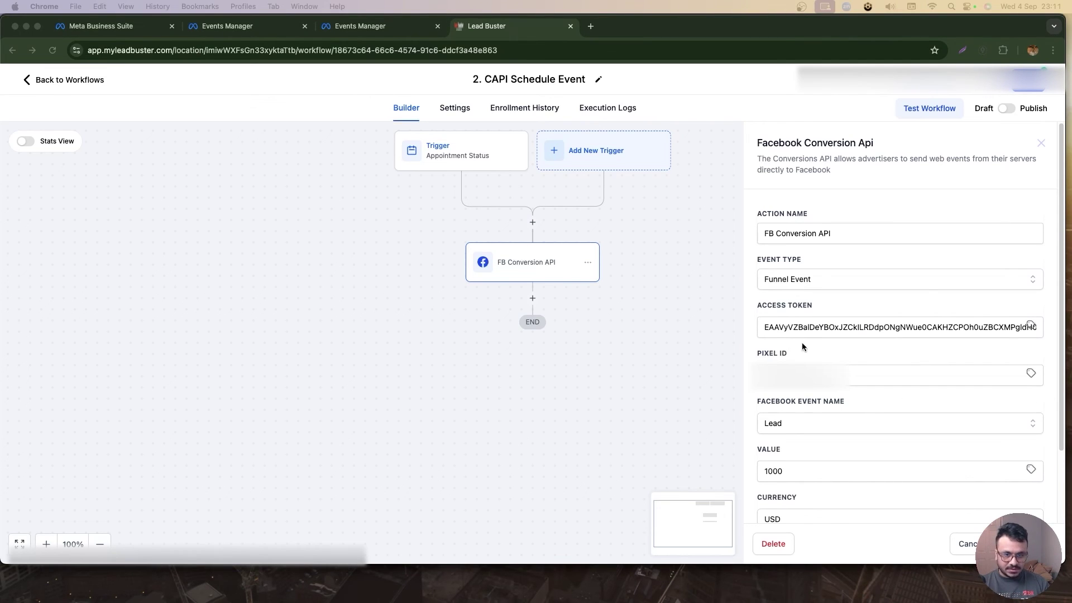
pyautogui.click(803, 423)
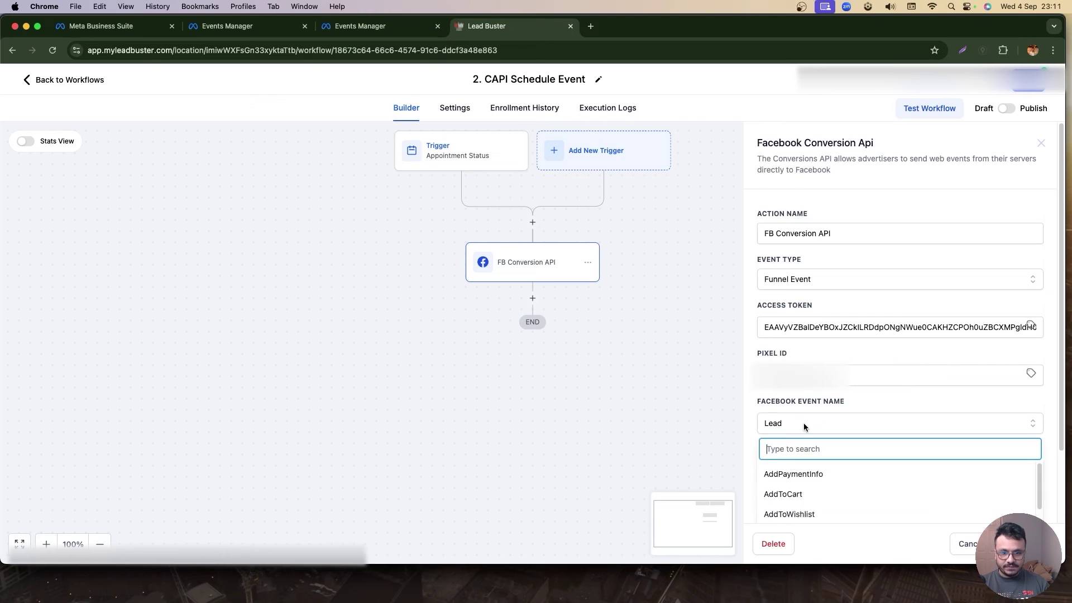
pyautogui.write('sc')
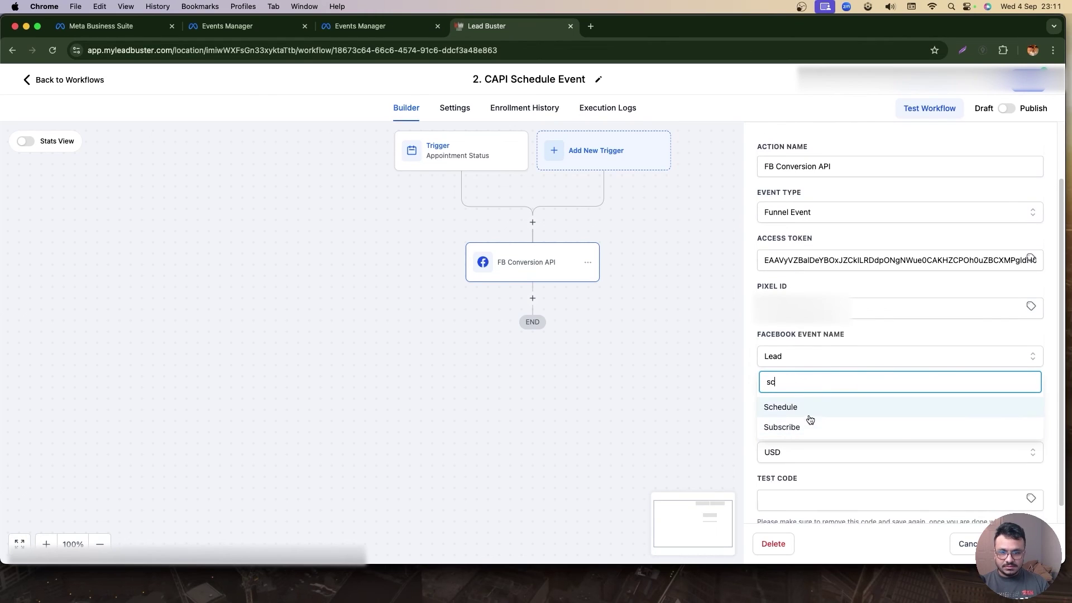
pyautogui.click(811, 413)
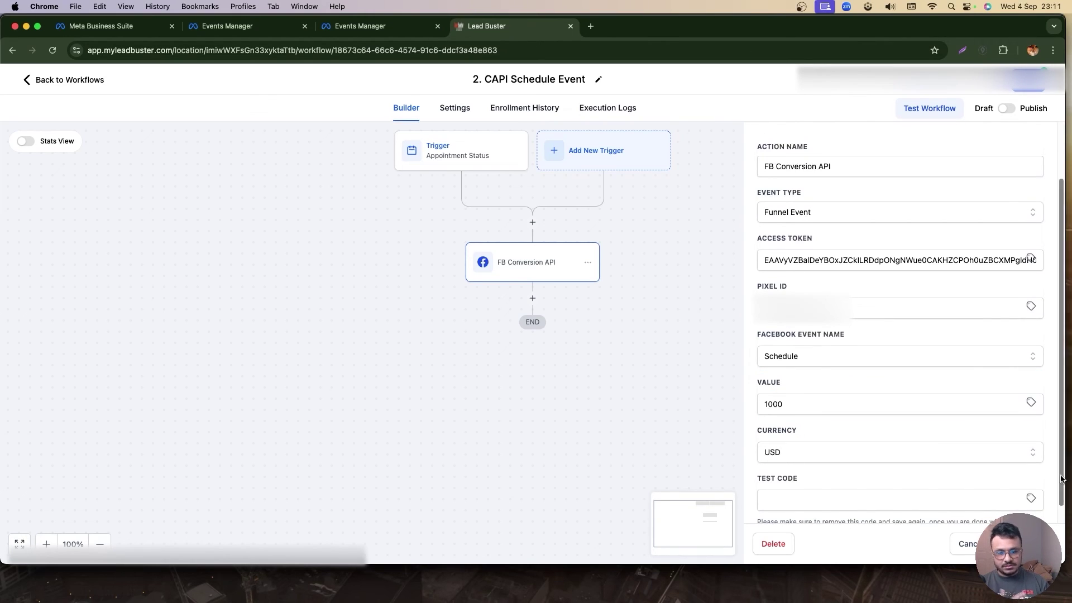
# Save the Conversion API action and publish the schedule workflow, finishing back at the workflow list.
pyautogui.click(1027, 544)
pyautogui.click(1006, 109)
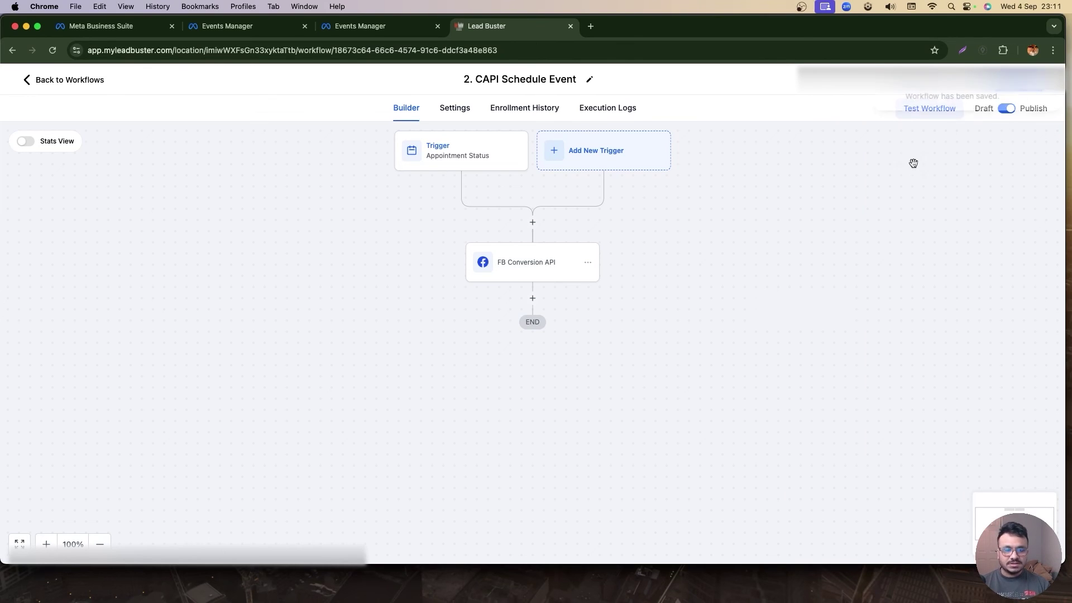
pyautogui.click(88, 81)
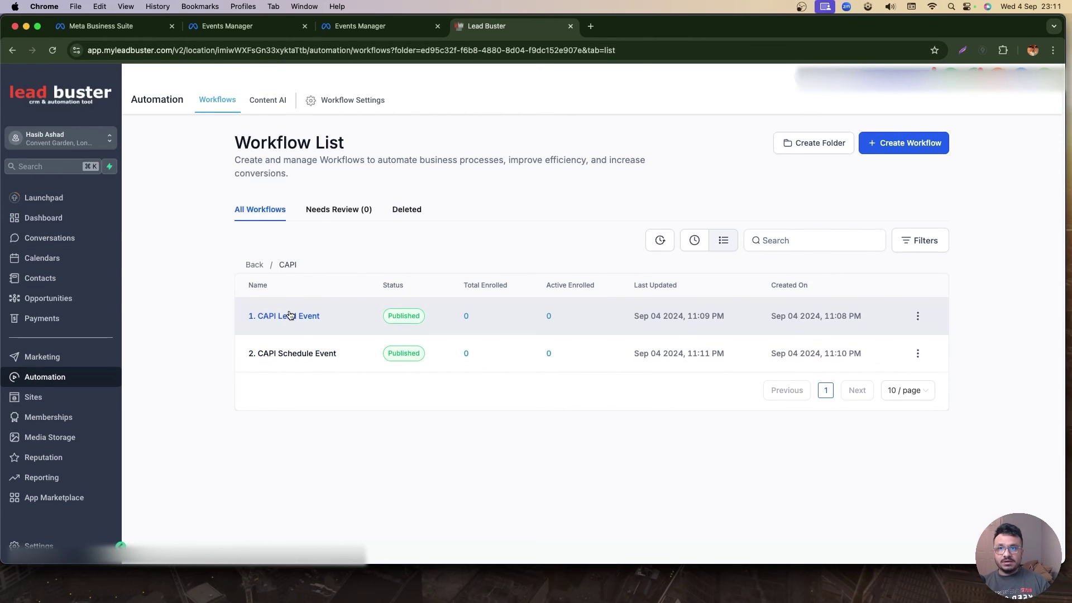
# Create a new workflow from scratch and name it "Send Good Lead Signals To CAPI".
pyautogui.click(895, 154)
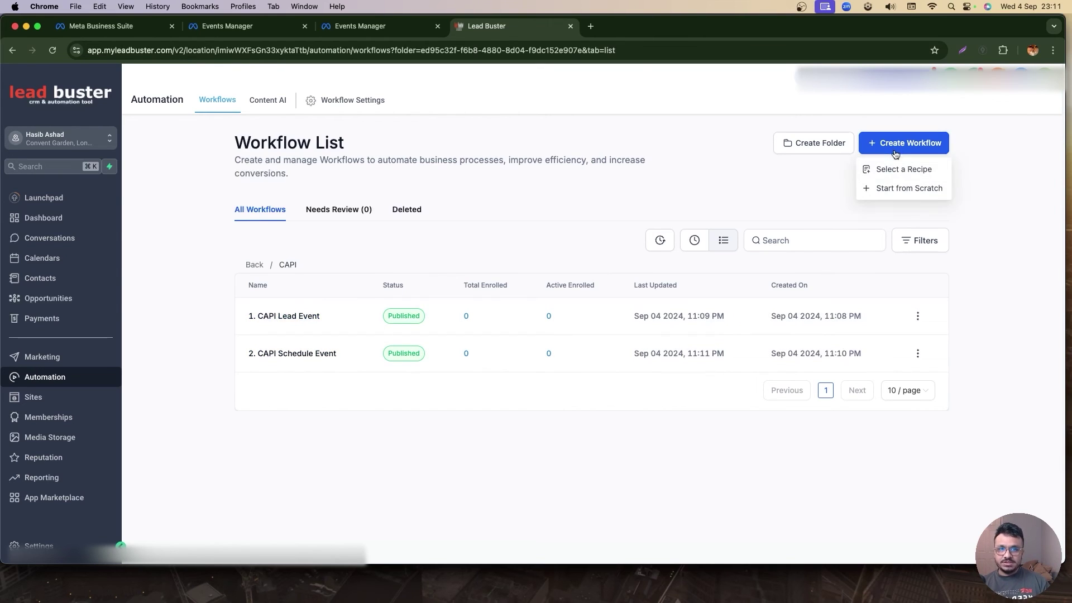
pyautogui.click(905, 190)
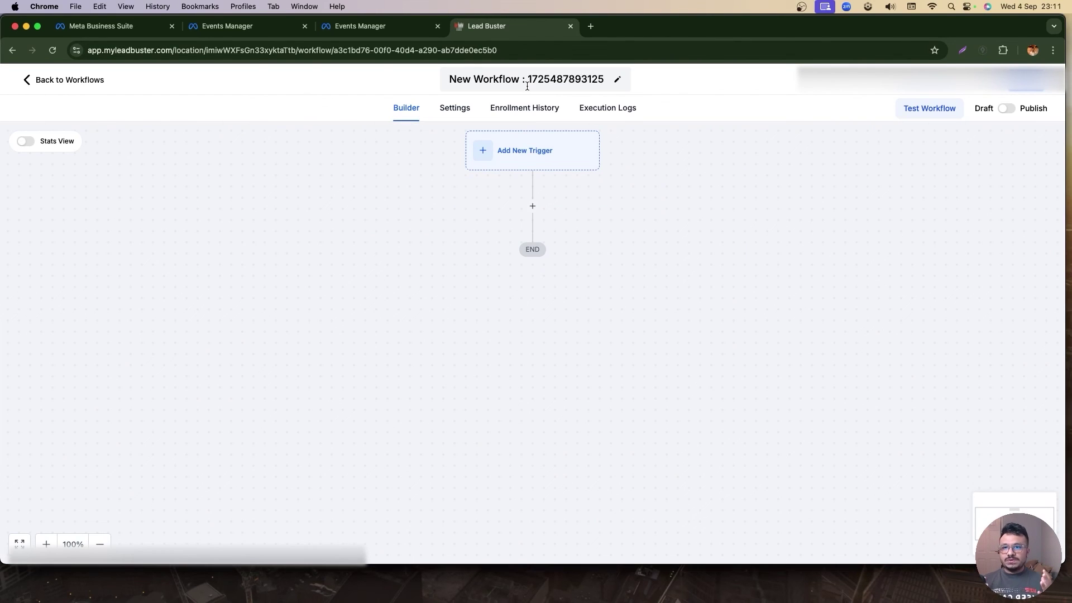
pyautogui.click(527, 87)
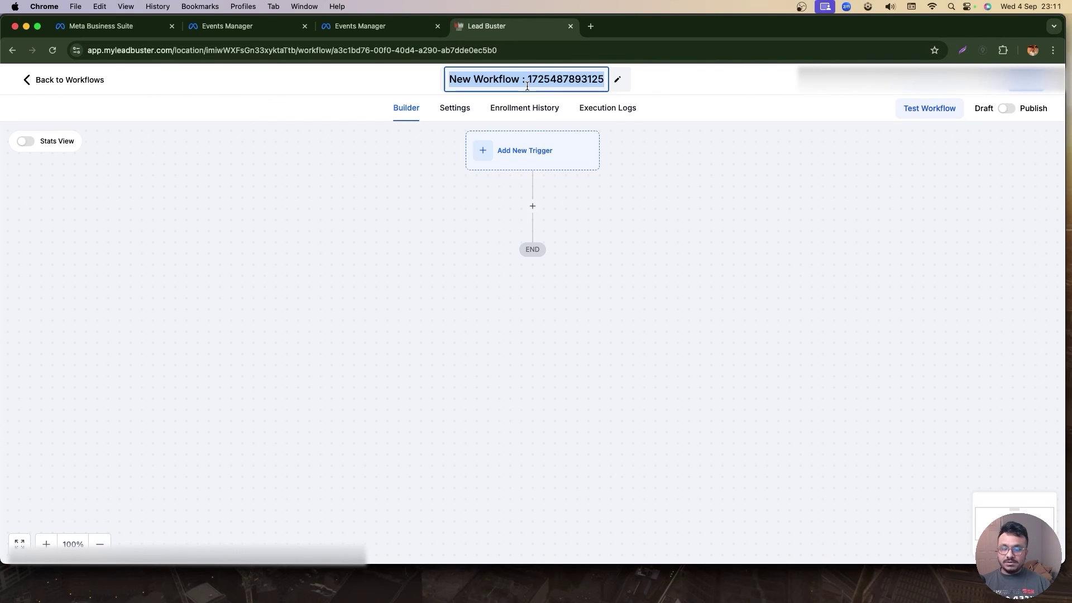
pyautogui.write('Send Good Sign')
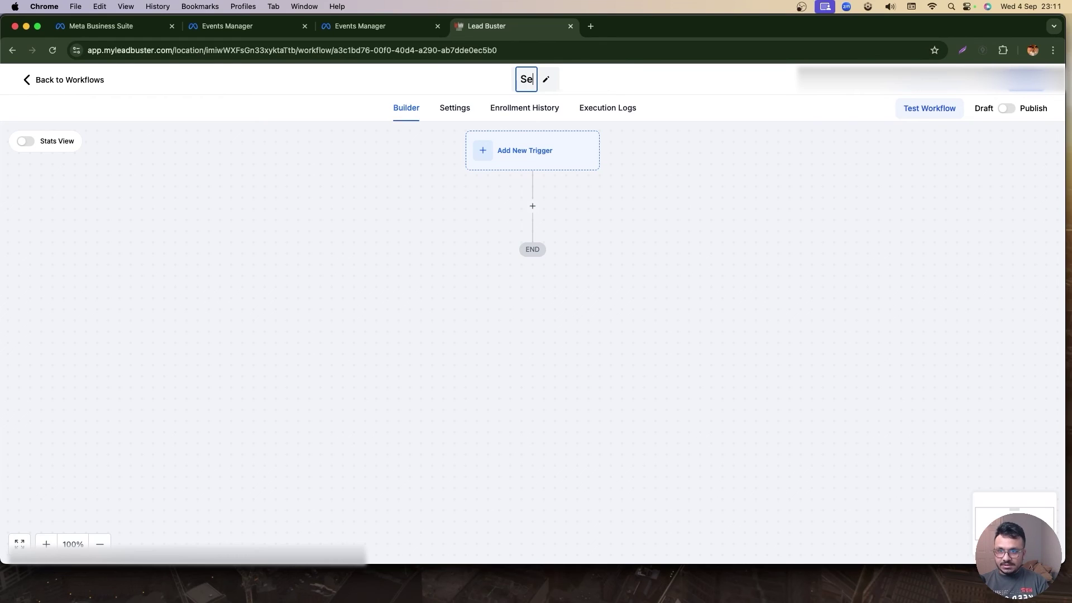
pyautogui.press('BackSpace')
pyautogui.press('BackSpace')
pyautogui.press('BackSpace')
pyautogui.press('BackSpace')
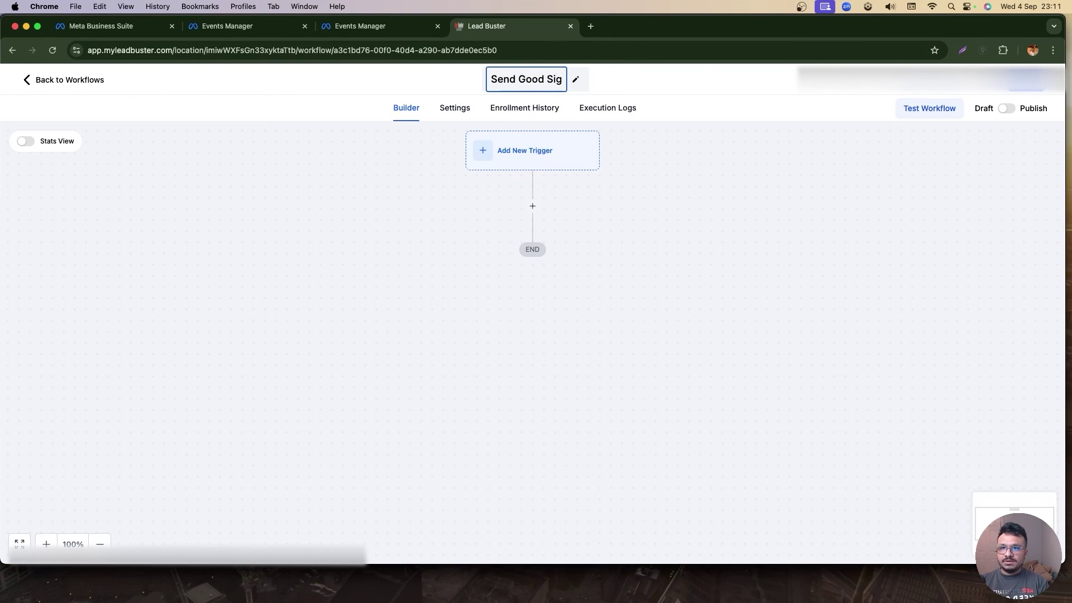
pyautogui.write('Lead Signals To CAPI')
pyautogui.press('Return')
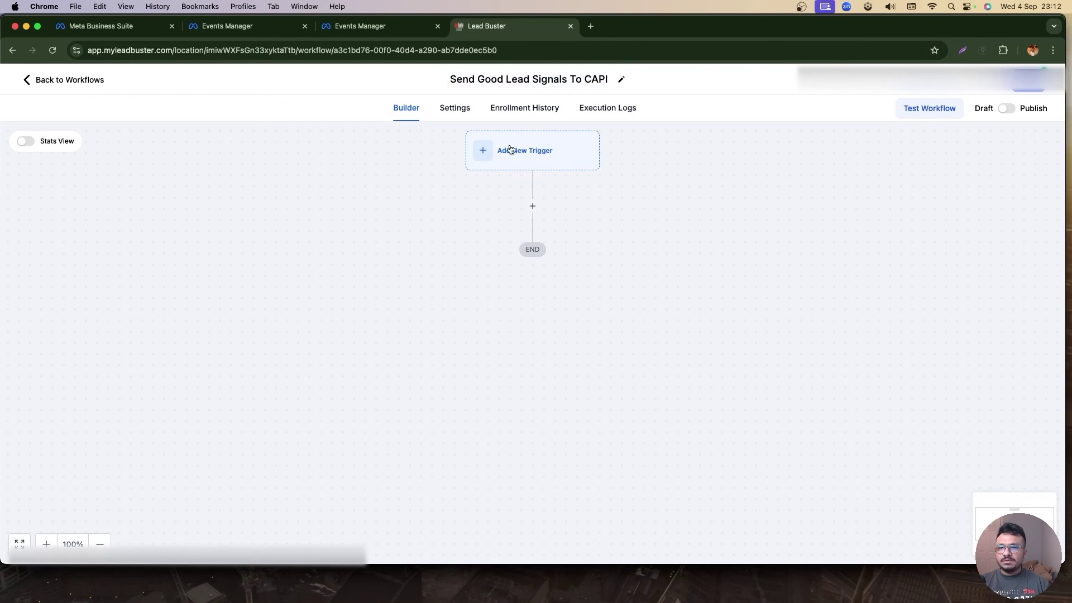
# Add a Pipeline Stage Changed trigger with an In pipeline filter set to LEADS.
pyautogui.click(524, 158)
pyautogui.click(833, 210)
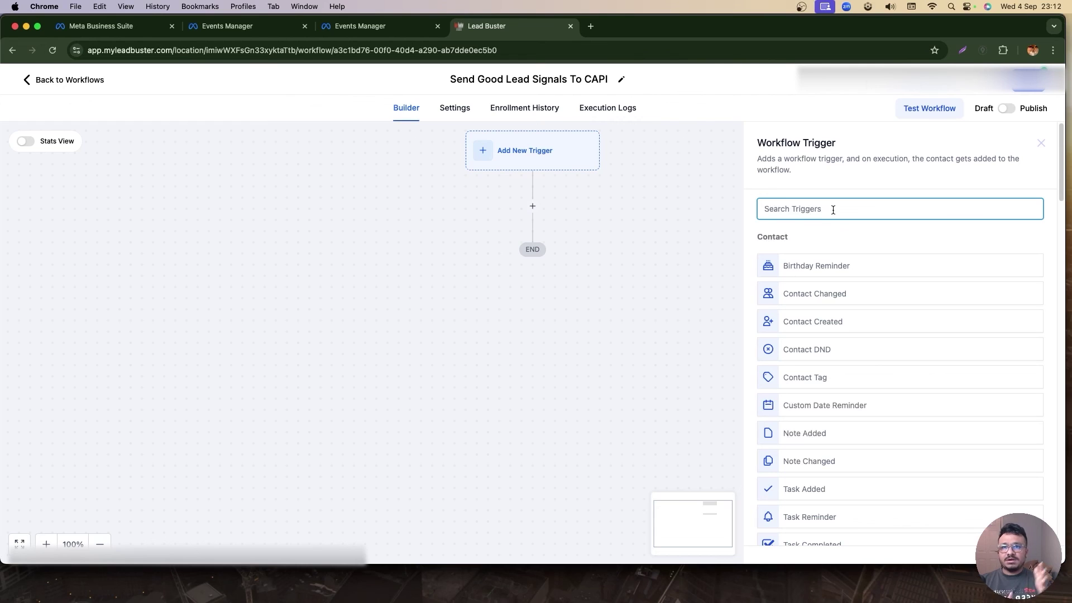
pyautogui.write('pipel')
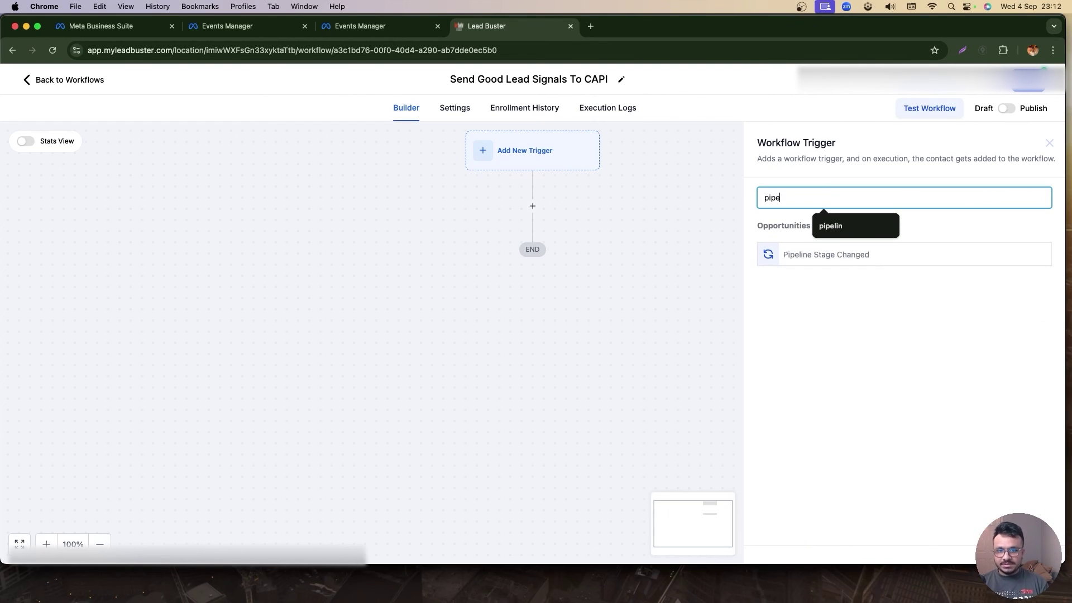
pyautogui.click(906, 262)
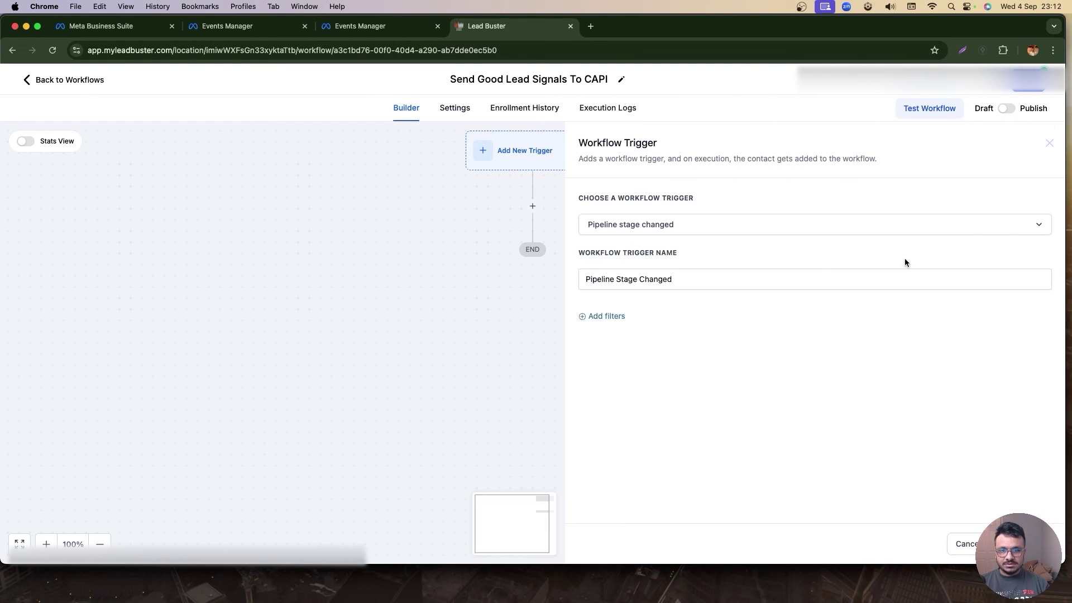
pyautogui.click(595, 316)
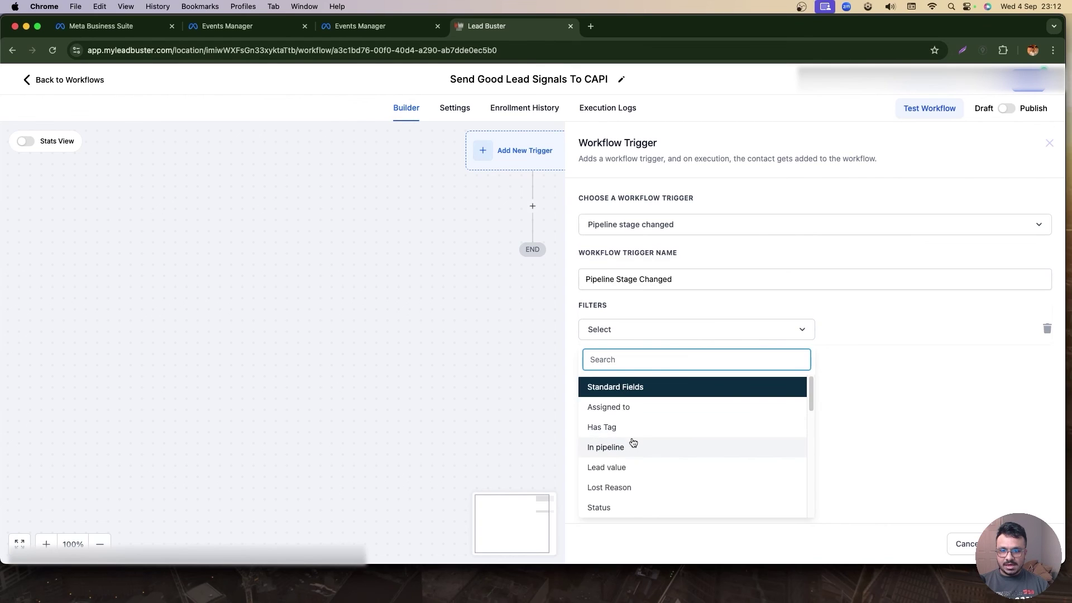
pyautogui.click(633, 445)
pyautogui.click(899, 330)
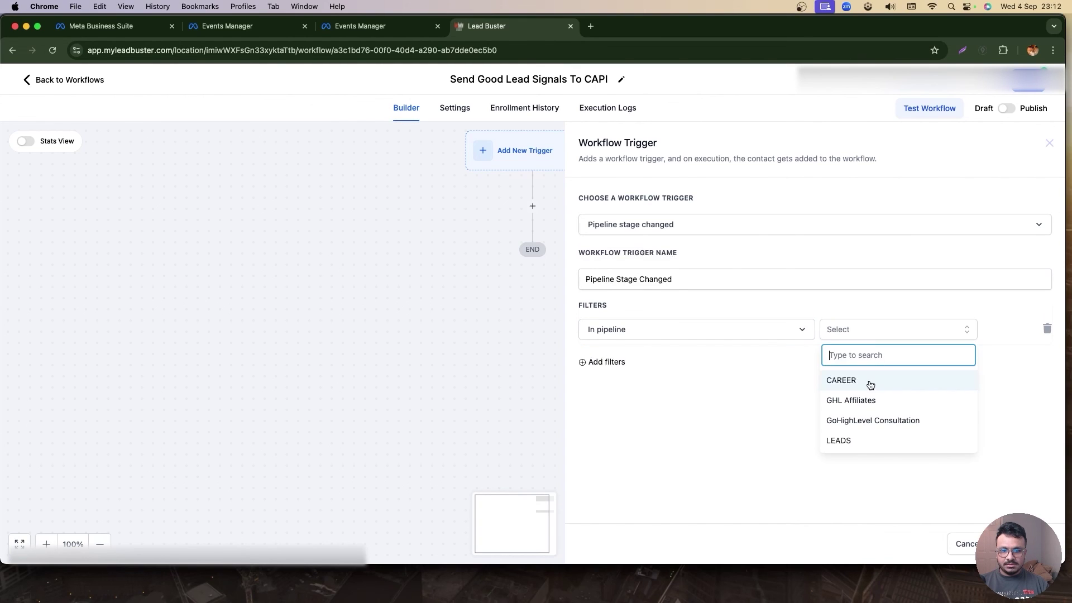
pyautogui.click(866, 438)
# Add a Pipeline stage filter set to "Closed (Needs Onboarding)" and save the trigger.
pyautogui.click(607, 364)
pyautogui.click(612, 369)
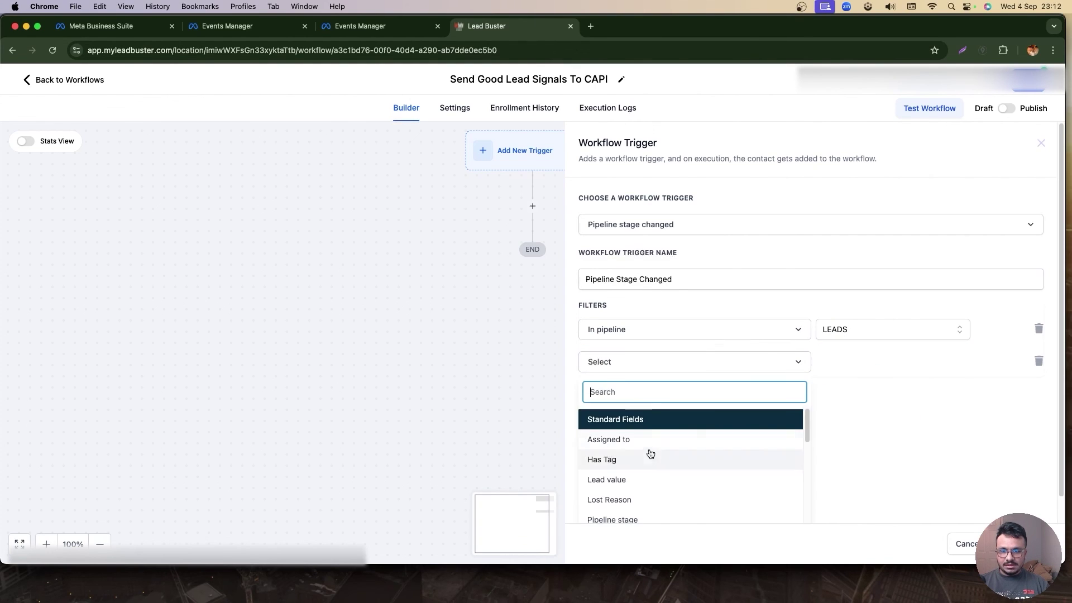
pyautogui.click(641, 518)
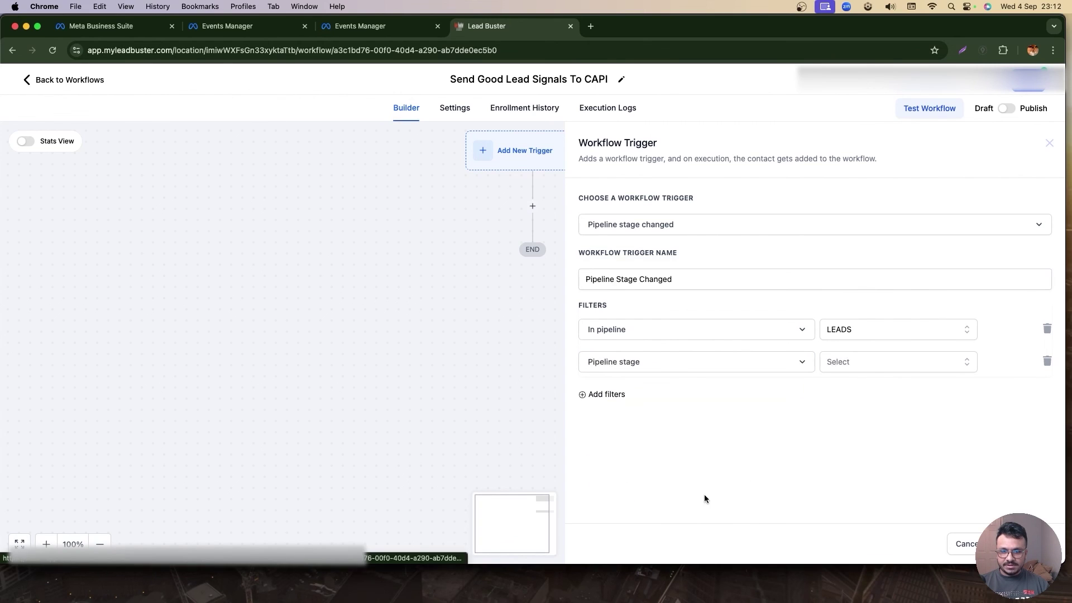
pyautogui.click(885, 366)
pyautogui.click(868, 473)
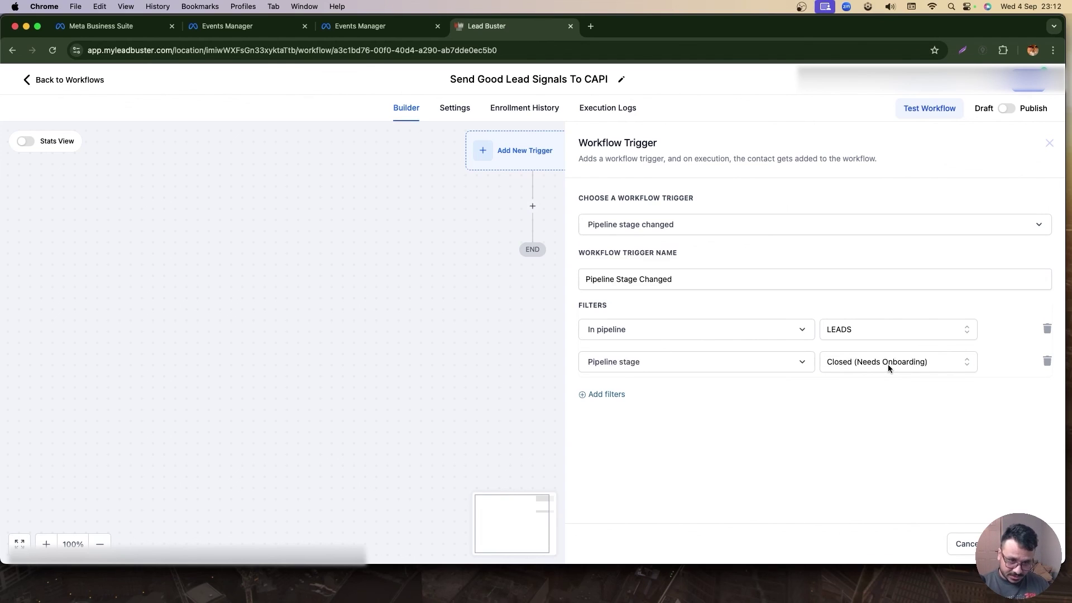
pyautogui.click(1028, 543)
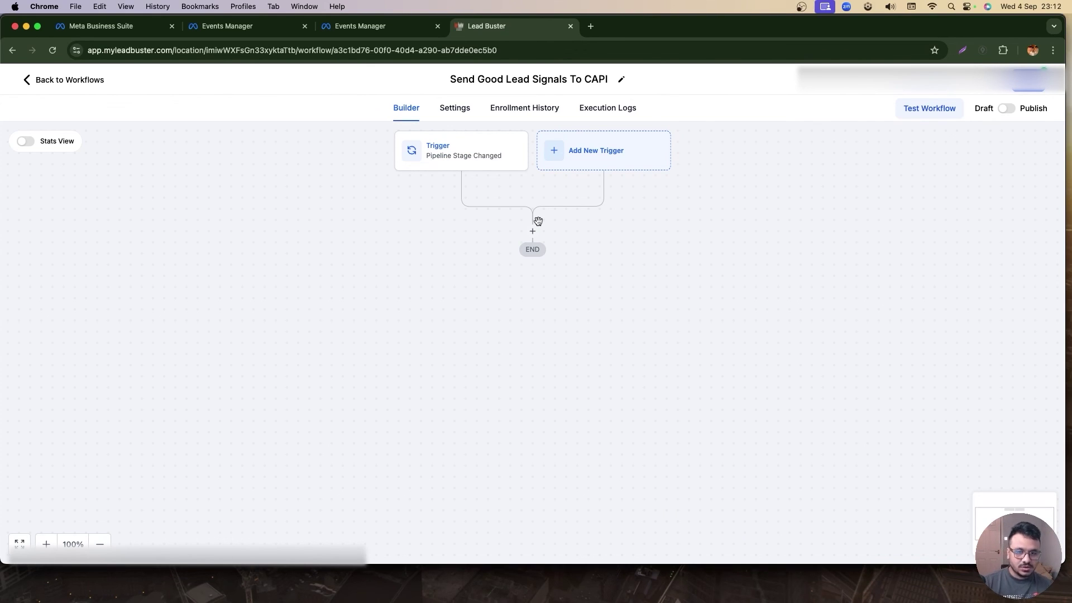
# Add a "Facebook - Conversion API" action below the Pipeline Stage Changed trigger.
pyautogui.click(533, 230)
pyautogui.write('f')
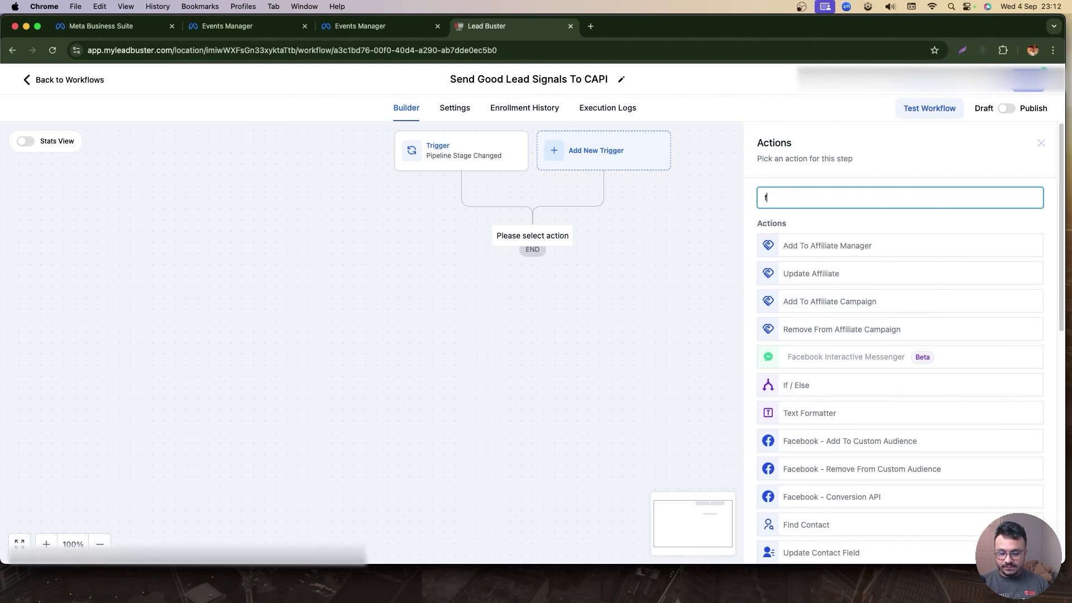
pyautogui.press('BackSpace')
pyautogui.write('conve')
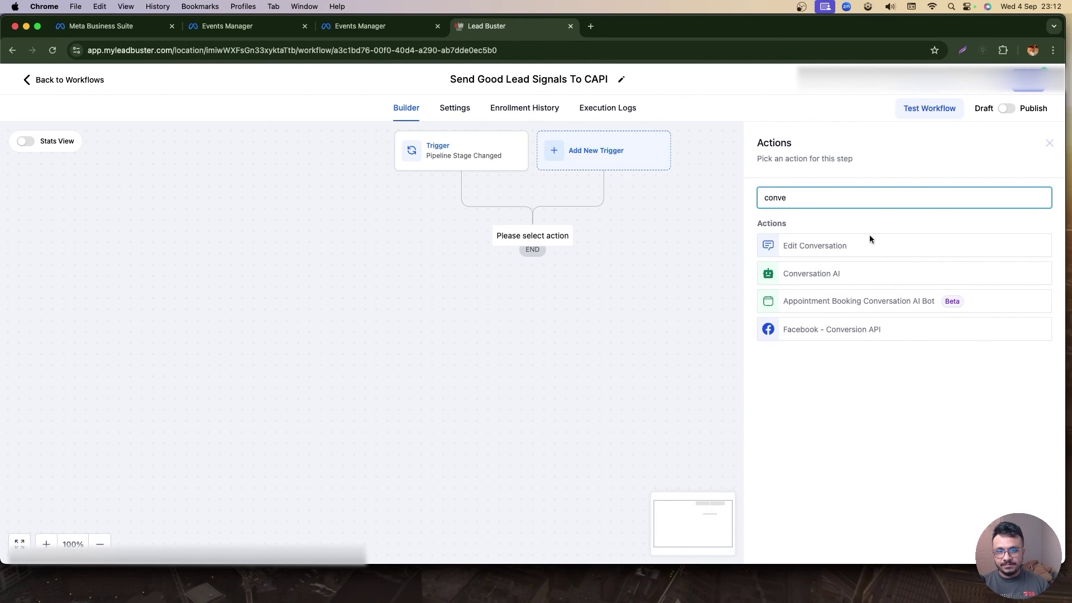
pyautogui.click(842, 329)
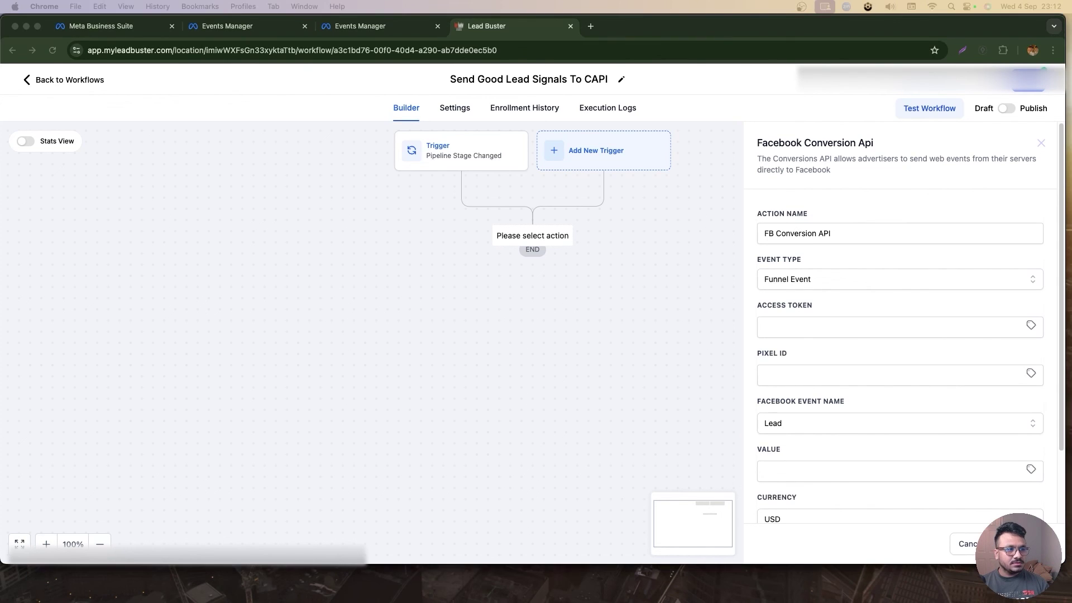
# Paste the access token and the pixel ID into the Facebook Conversion API action.
pyautogui.click(890, 324)
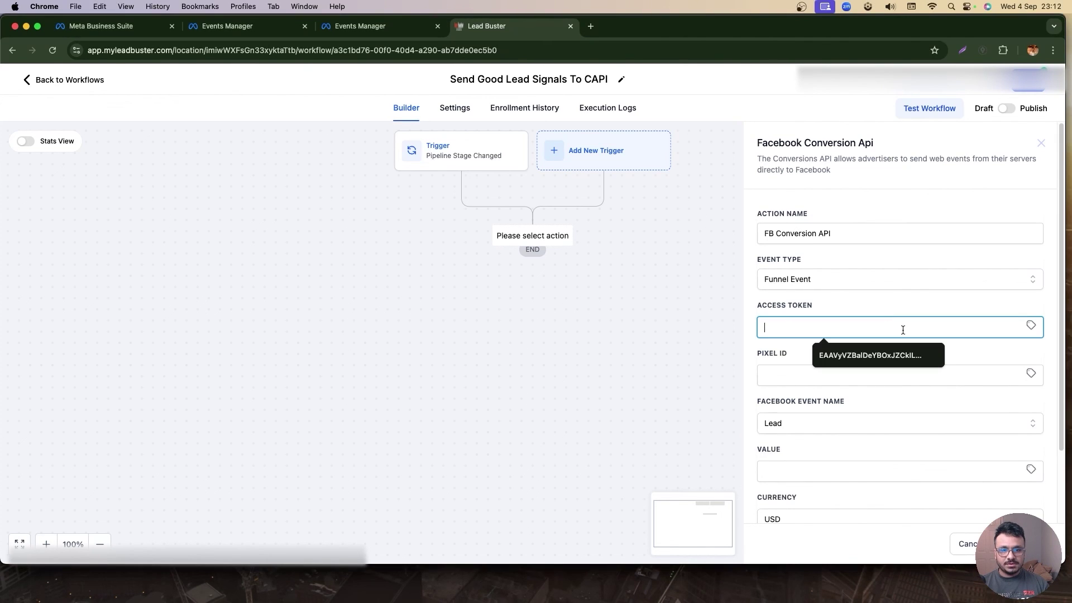
pyautogui.press('super+v')
pyautogui.click(843, 375)
pyautogui.press('super+v')
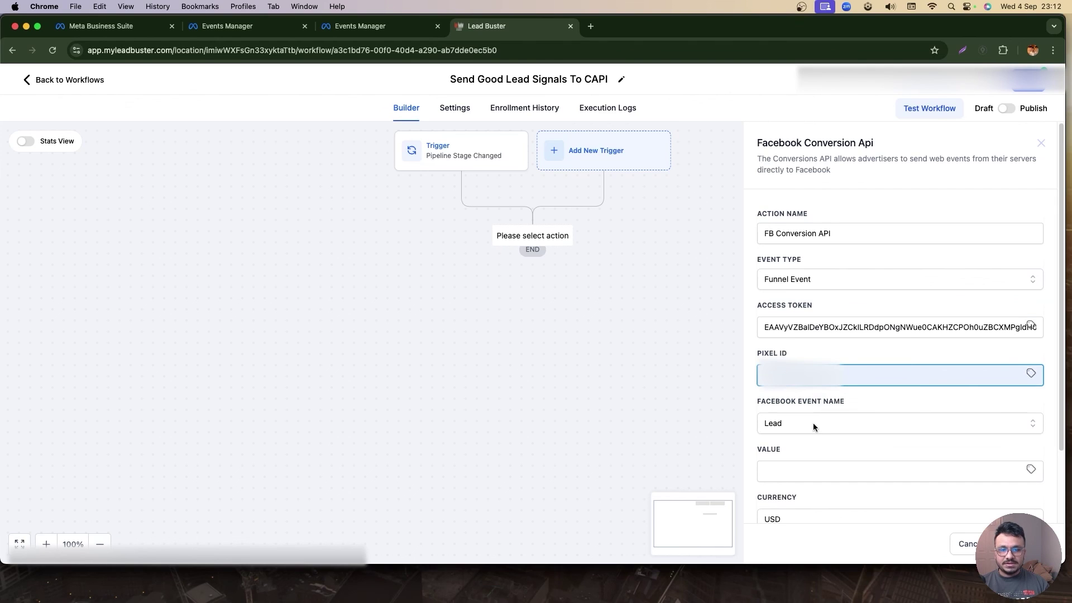
# Set the Facebook event name of the Conversion API action to Purchase.
pyautogui.click(806, 425)
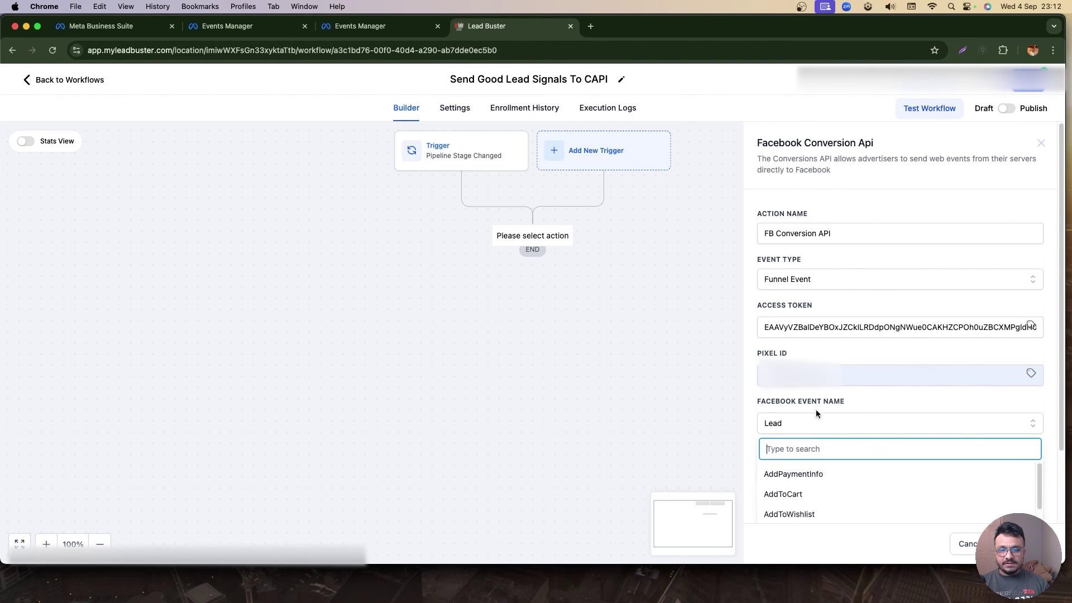
pyautogui.click(836, 403)
pyautogui.click(837, 403)
pyautogui.scroll(-3, 869, 386)
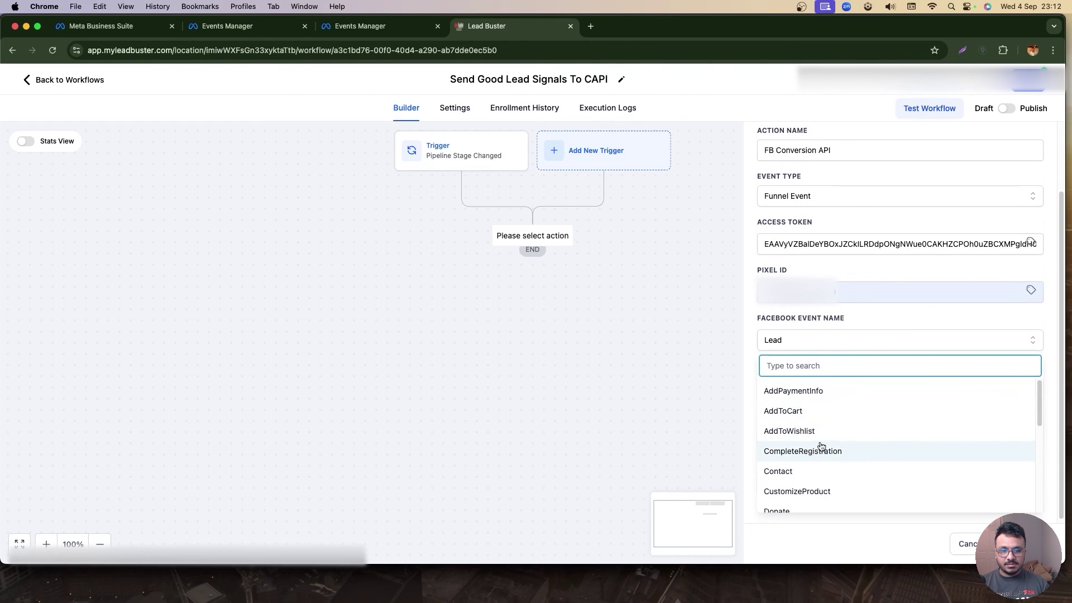
pyautogui.scroll(-1, 815, 447)
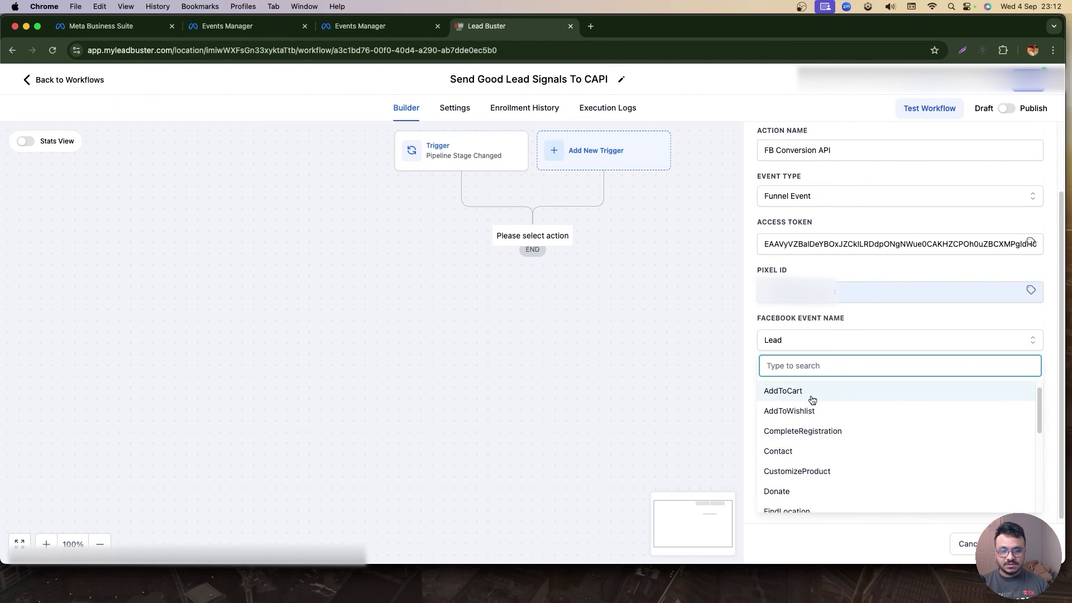
pyautogui.write('pi')
pyautogui.press('BackSpace')
pyautogui.write('u')
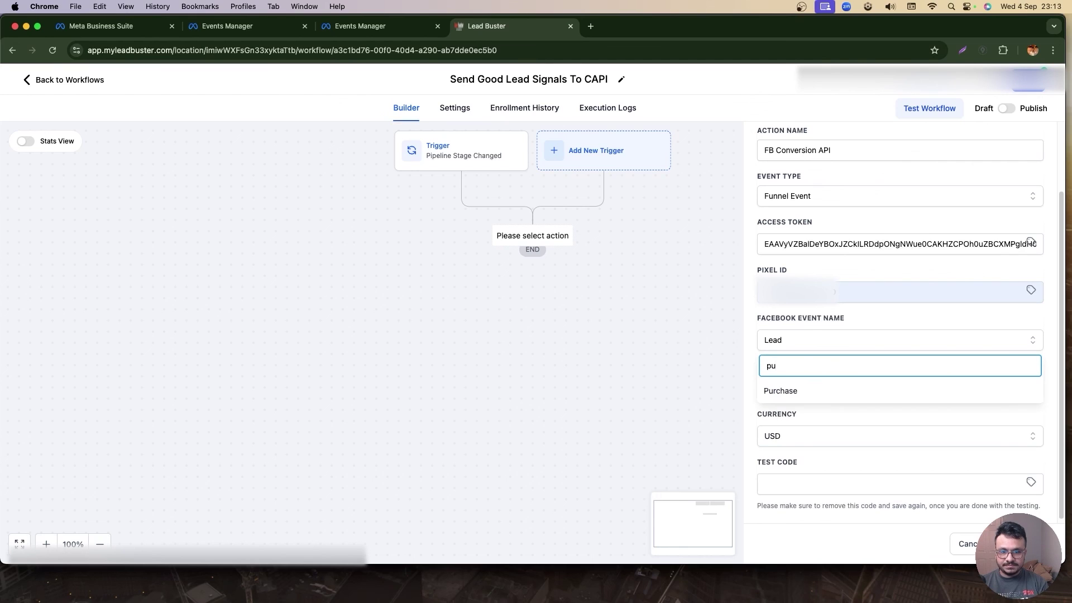
pyautogui.click(847, 389)
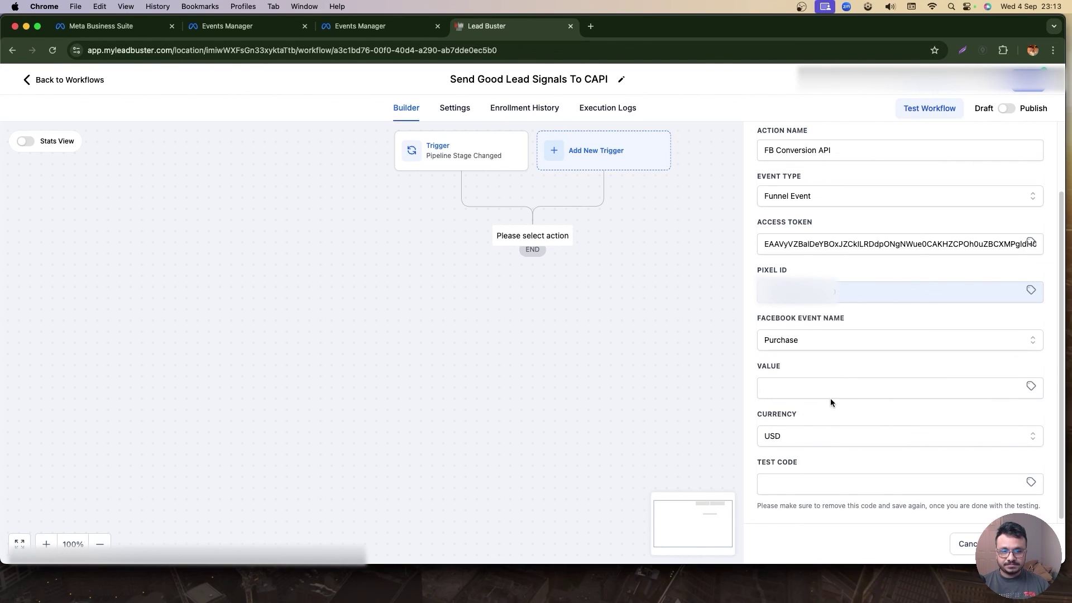
# Enter 1000 as the Purchase event's value in the Conversion API action.
pyautogui.click(830, 390)
pyautogui.write('1000')
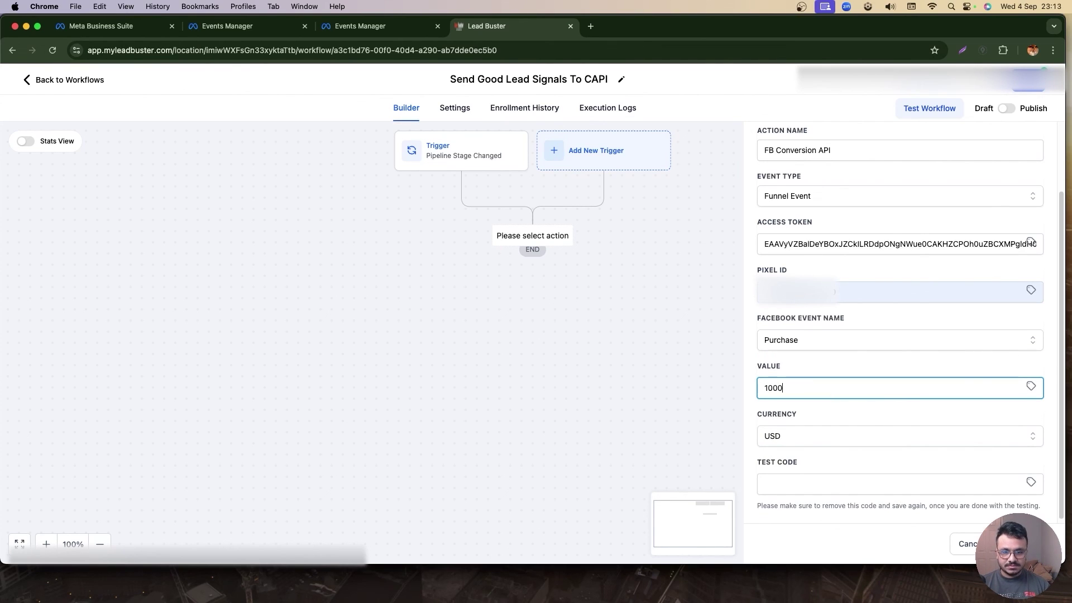
pyautogui.scroll(-1, 866, 437)
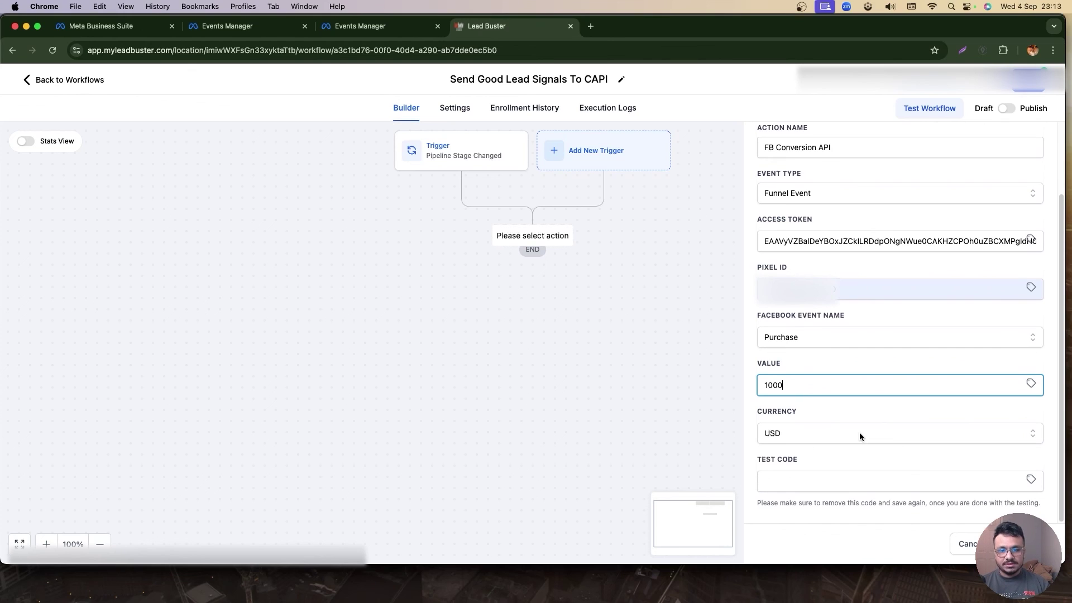
pyautogui.scroll(3, 976, 462)
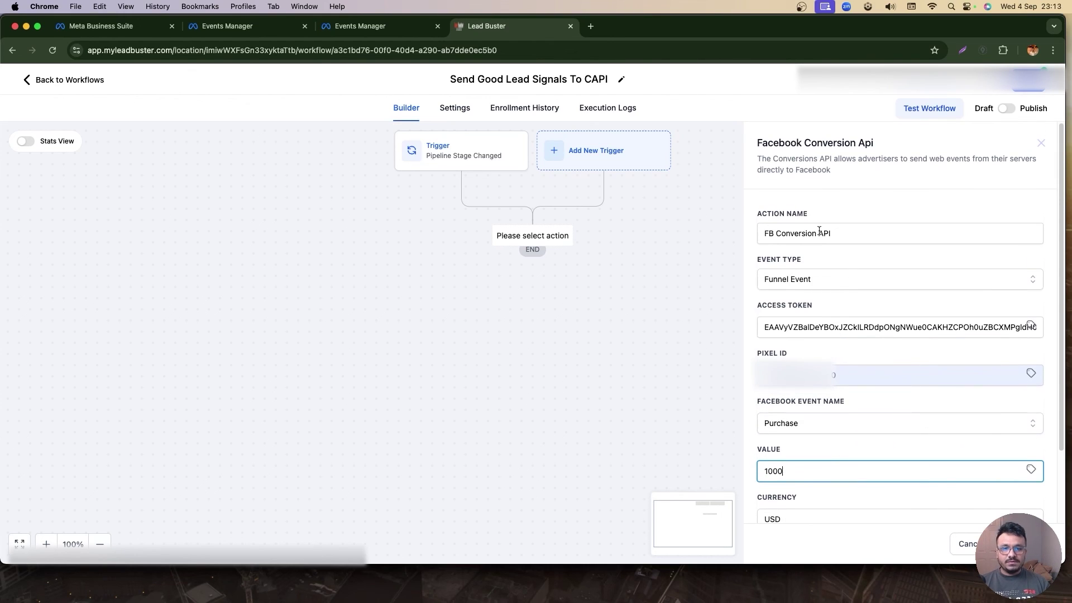
# Try the Lead Event type for the Conversion API action and return it to Funnel Event.
pyautogui.click(822, 279)
pyautogui.click(811, 320)
pyautogui.click(812, 279)
pyautogui.click(810, 283)
pyautogui.click(811, 283)
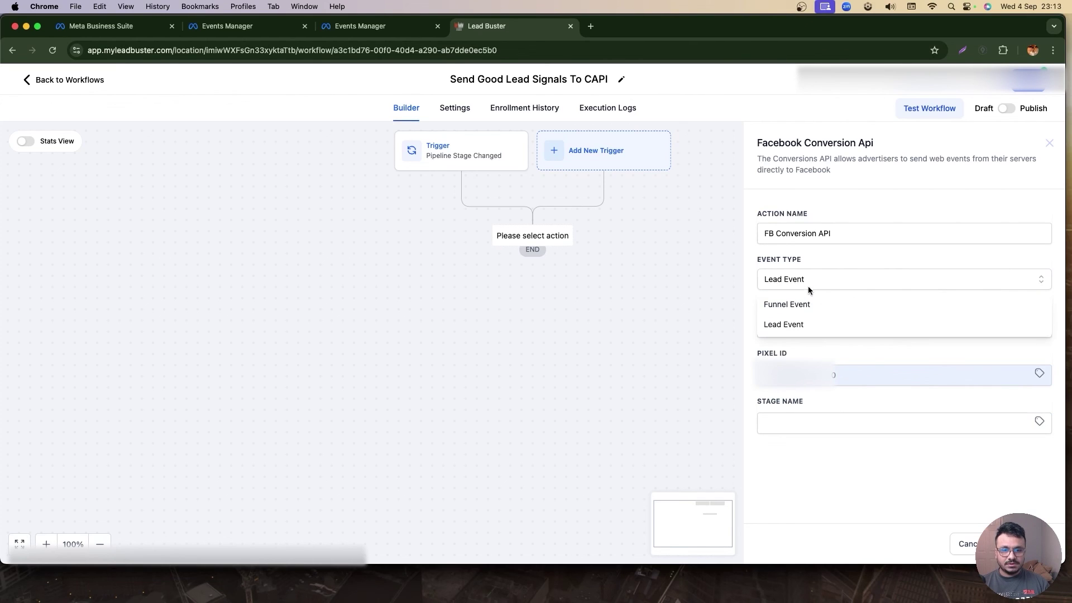
pyautogui.click(803, 303)
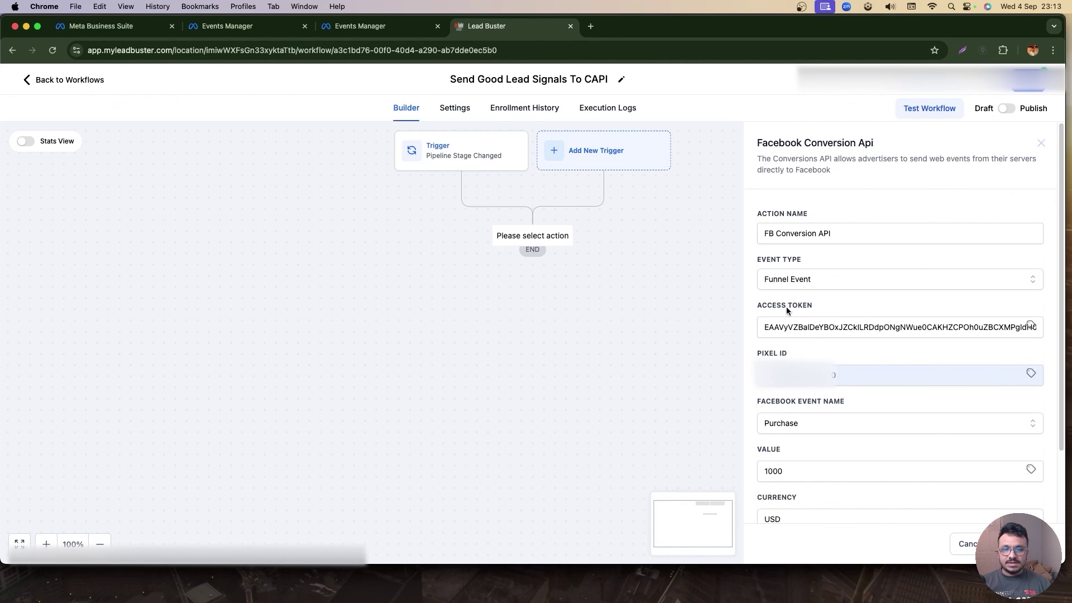
# Close the Facebook Conversion API action without saving it, and save the "Send Good Lead Signals To CAPI" workflow as published.
pyautogui.click(1040, 143)
pyautogui.click(1007, 109)
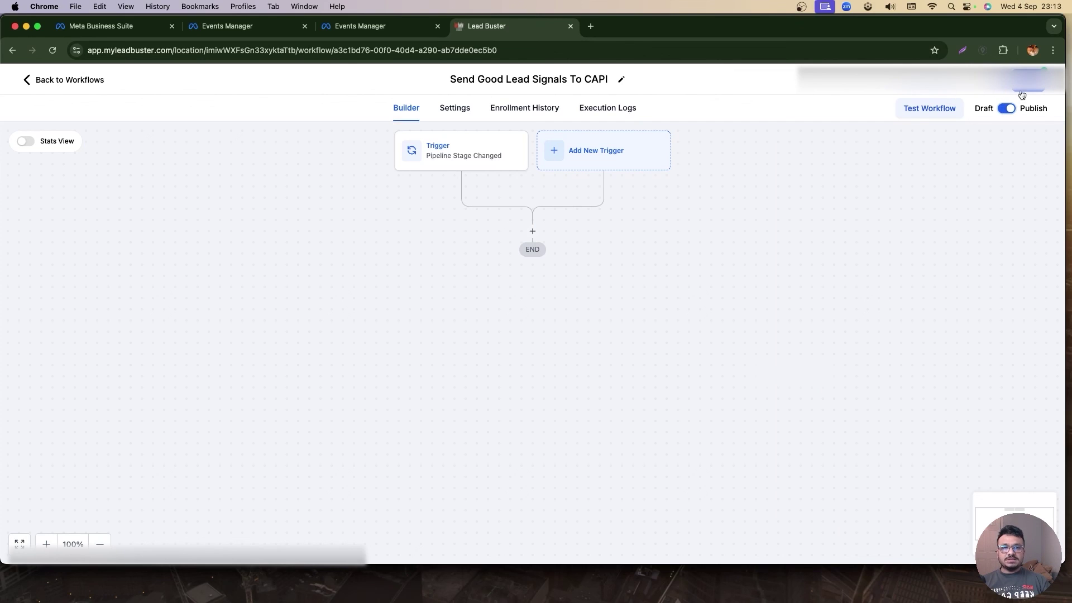
pyautogui.click(1023, 92)
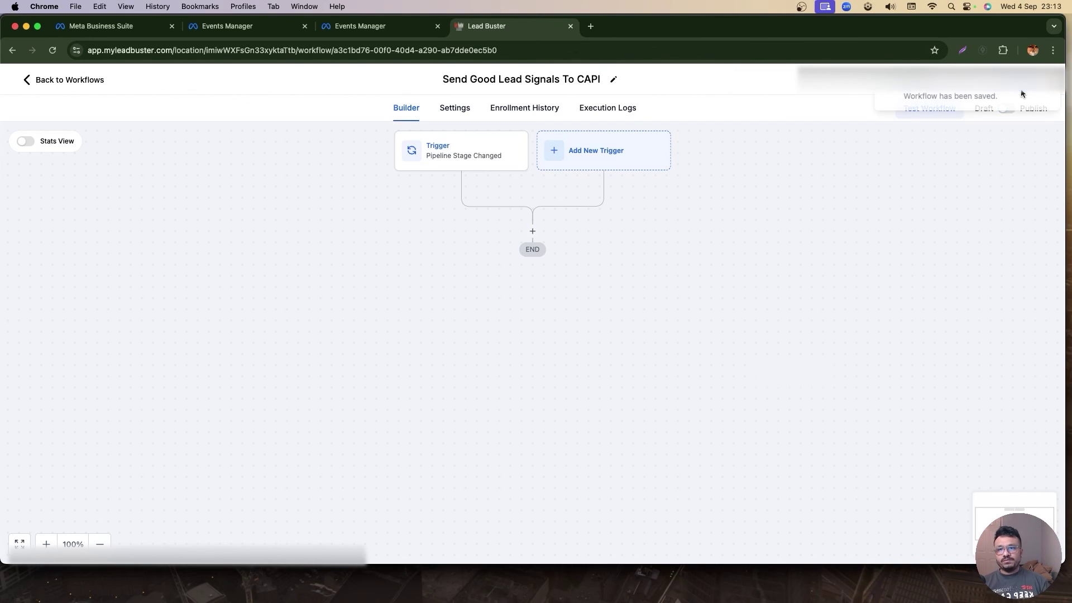